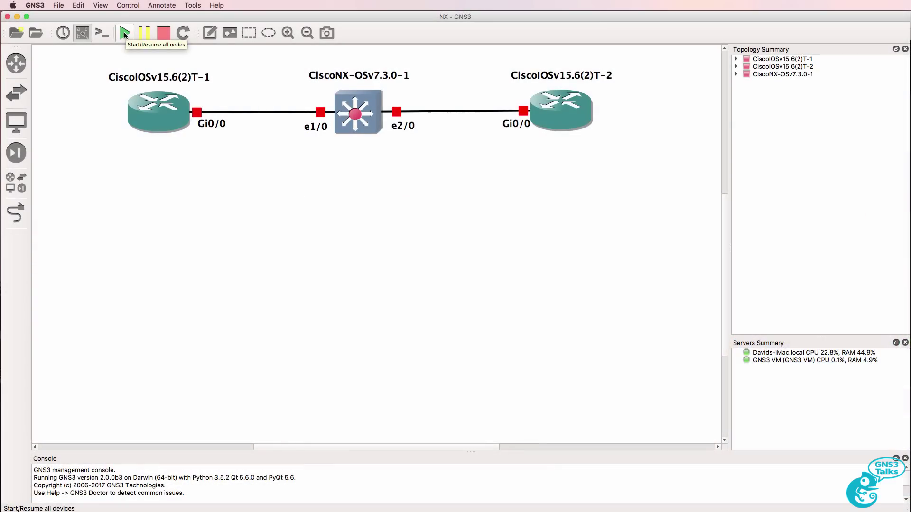
# Start the two IOSv routers and the NX-OSv switch so every topology link turns green.
pyautogui.click(124, 32)
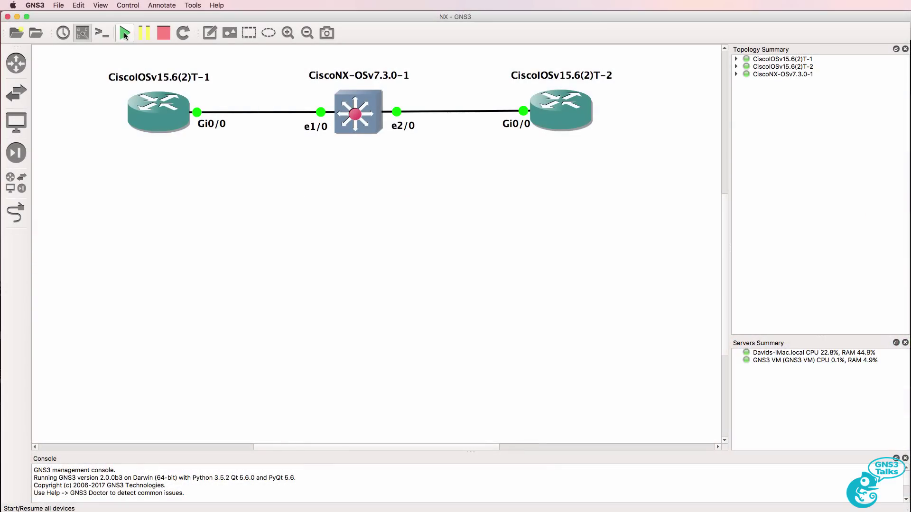
# Open consoles to all three devices and arrange the Terminal windows side by side.
pyautogui.click(102, 32)
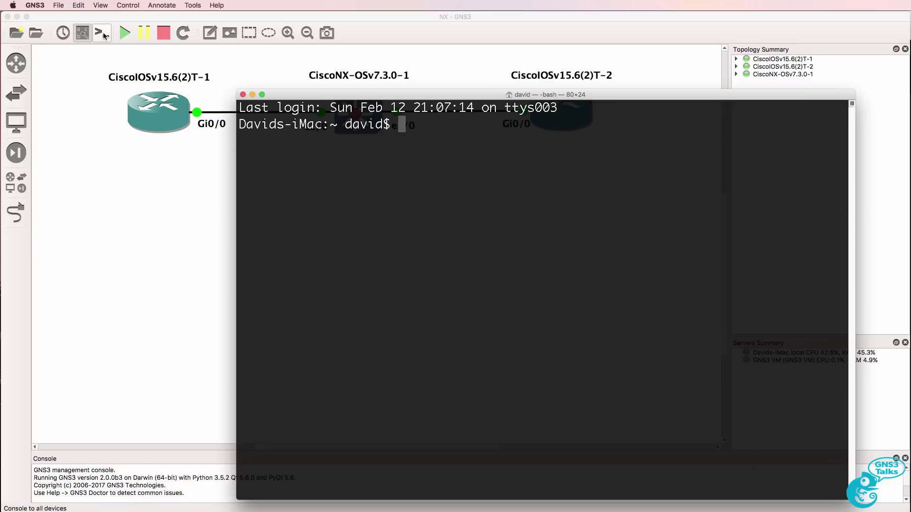
pyautogui.moveTo(315, 170); pyautogui.dragTo(323, 145)
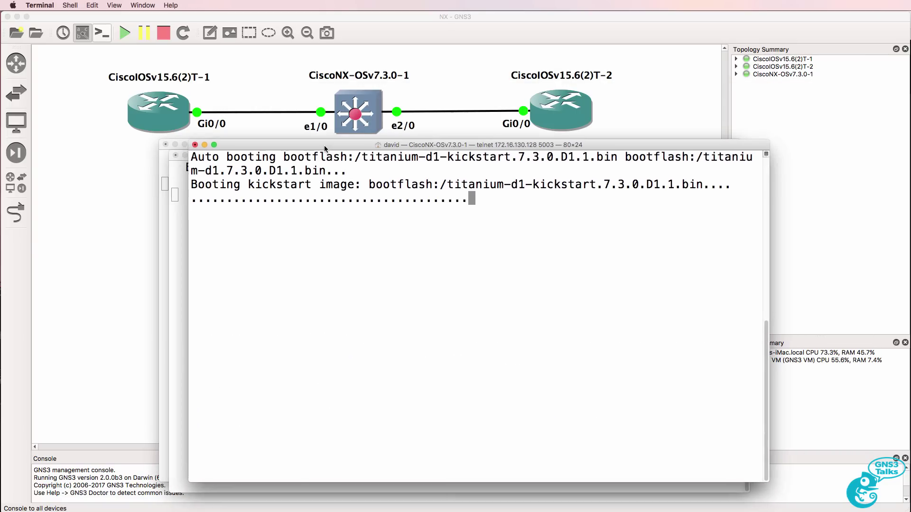
pyautogui.moveTo(360, 185); pyautogui.dragTo(746, 184)
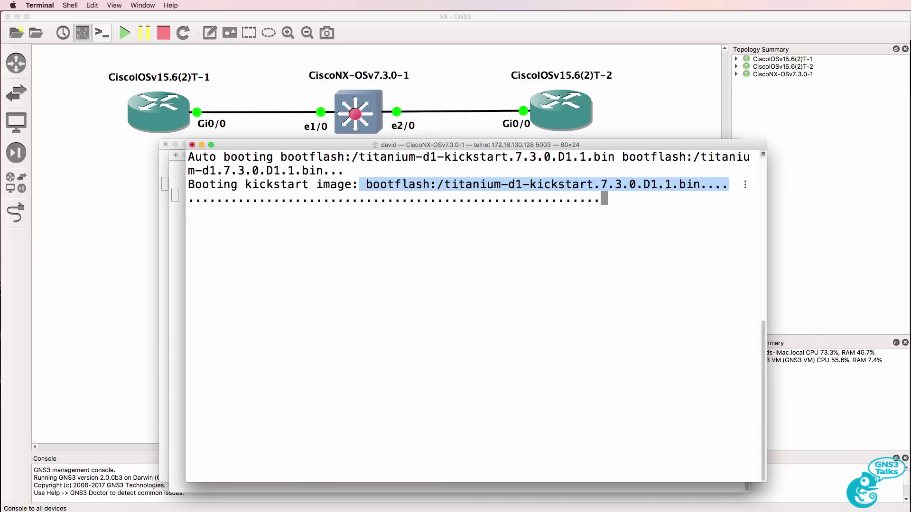
pyautogui.click(176, 168)
pyautogui.moveTo(272, 155); pyautogui.dragTo(421, 153)
pyautogui.click(175, 211)
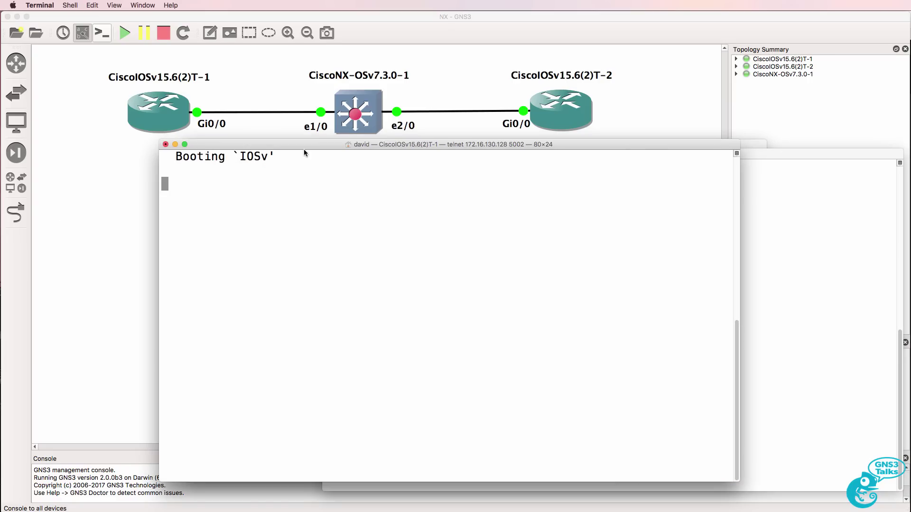
pyautogui.moveTo(303, 149); pyautogui.dragTo(156, 160)
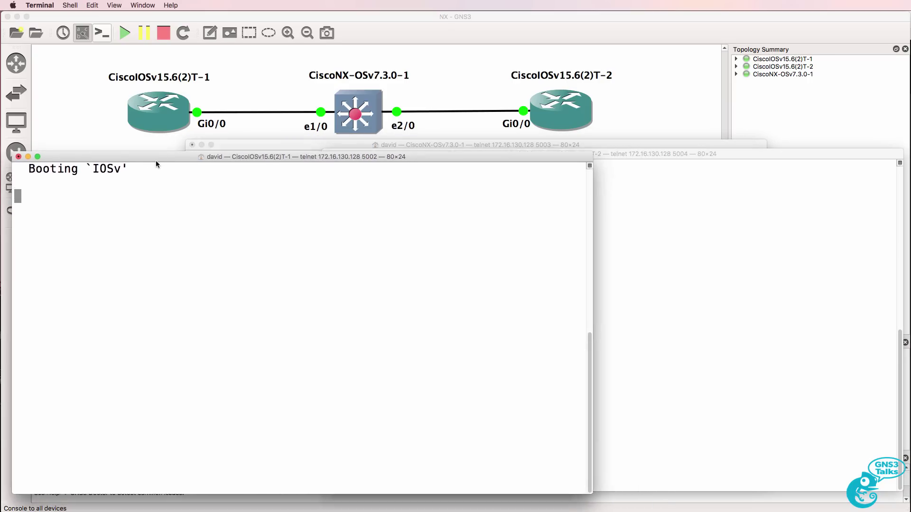
pyautogui.click(245, 150)
pyautogui.moveTo(89, 162)
pyautogui.mouseDown()
pyautogui.moveTo(84, 132)
pyautogui.moveTo(88, 163)
pyautogui.mouseUp()
pyautogui.click(311, 144)
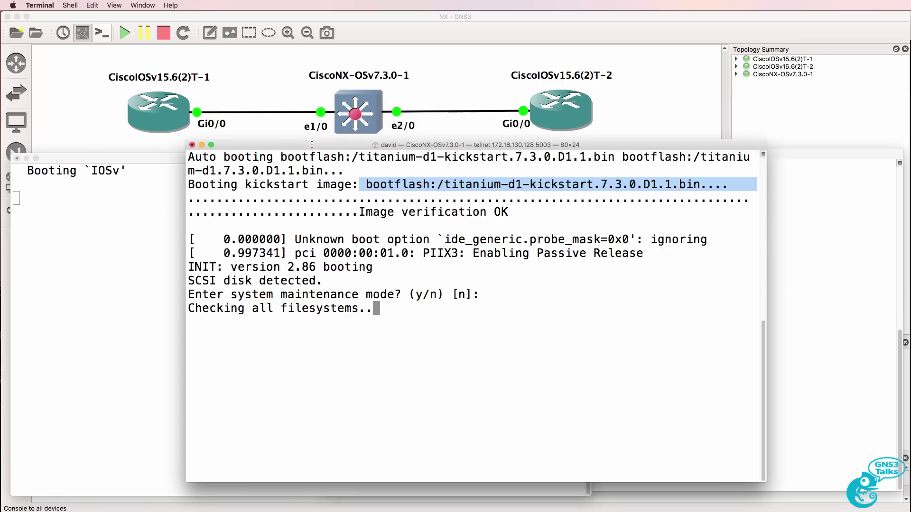
pyautogui.moveTo(295, 144); pyautogui.dragTo(285, 151)
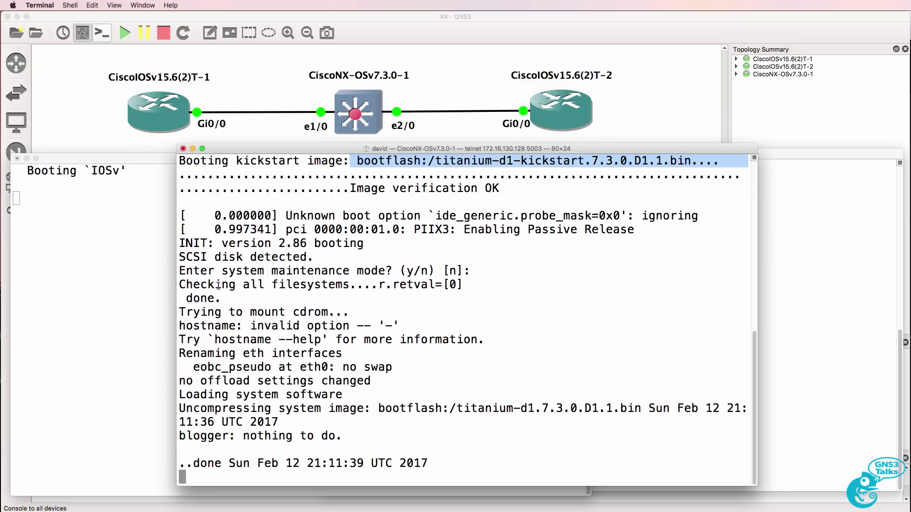
# Follow the NX-OSv boot log through image decompression and startup errors to the login prompt.
pyautogui.moveTo(182, 408); pyautogui.dragTo(369, 409)
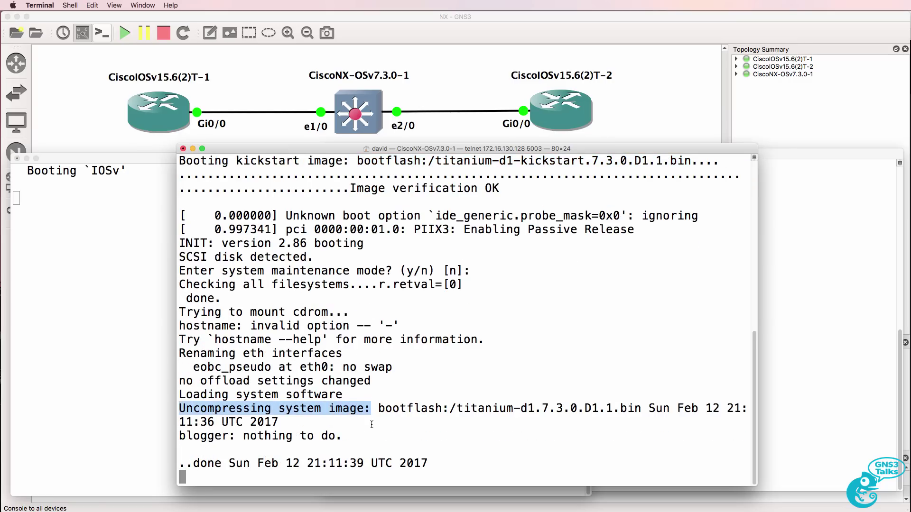
pyautogui.click(372, 422)
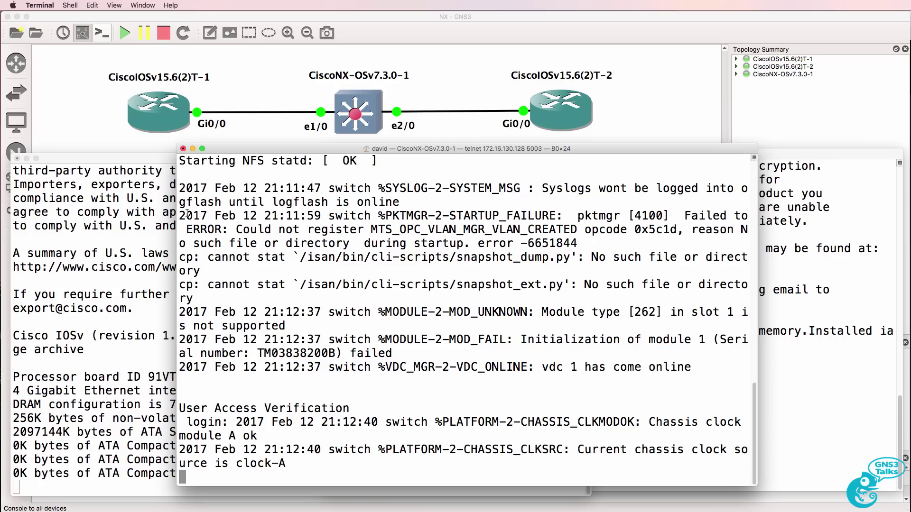
pyautogui.moveTo(188, 213); pyautogui.dragTo(571, 285)
pyautogui.click(202, 363)
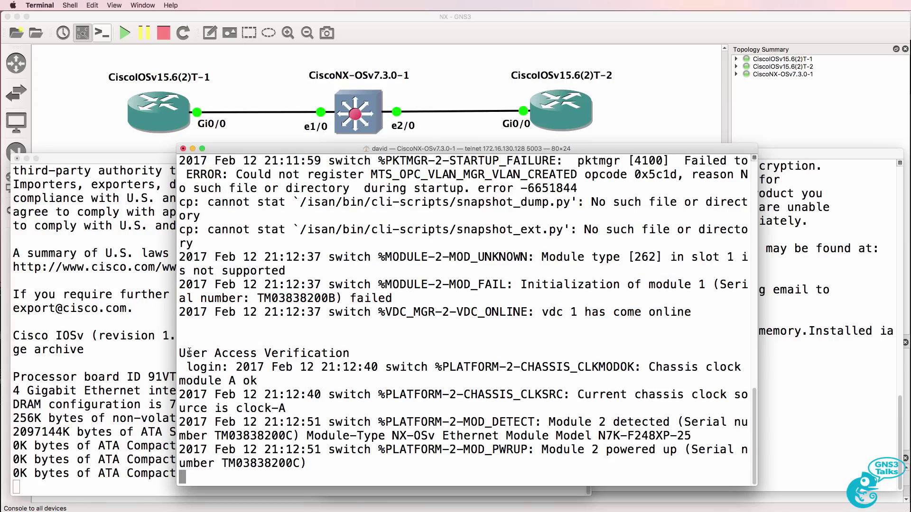
pyautogui.moveTo(184, 354); pyautogui.dragTo(222, 367)
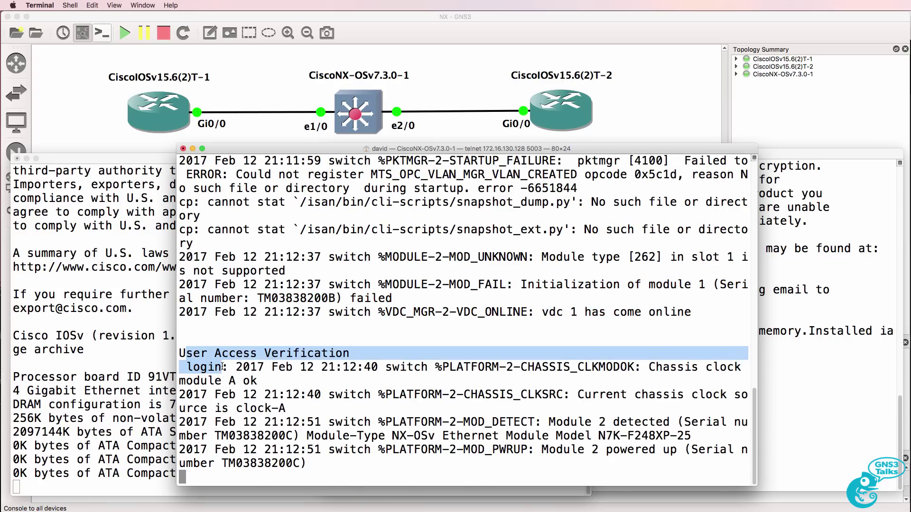
# Log into the NX-OSv switch console as admin.
pyautogui.click(222, 367)
pyautogui.write('admin')
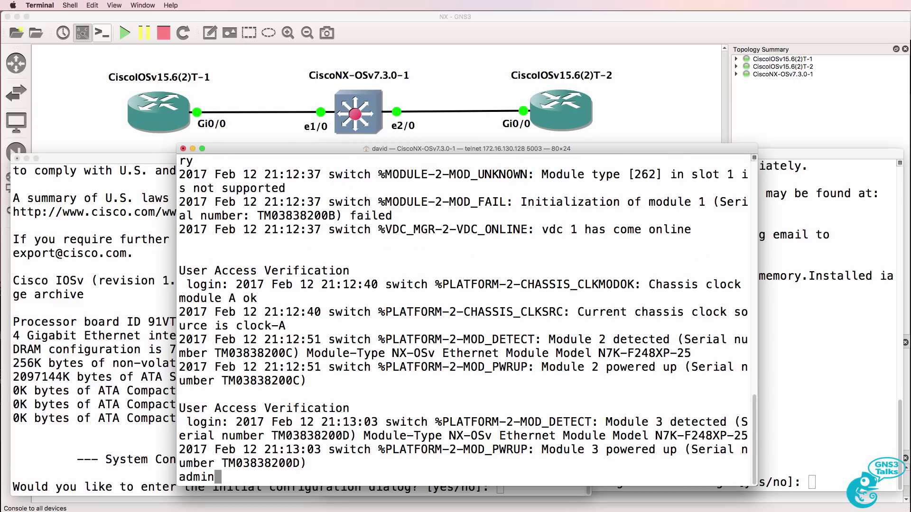
pyautogui.press('Return')
pyautogui.press('Return')
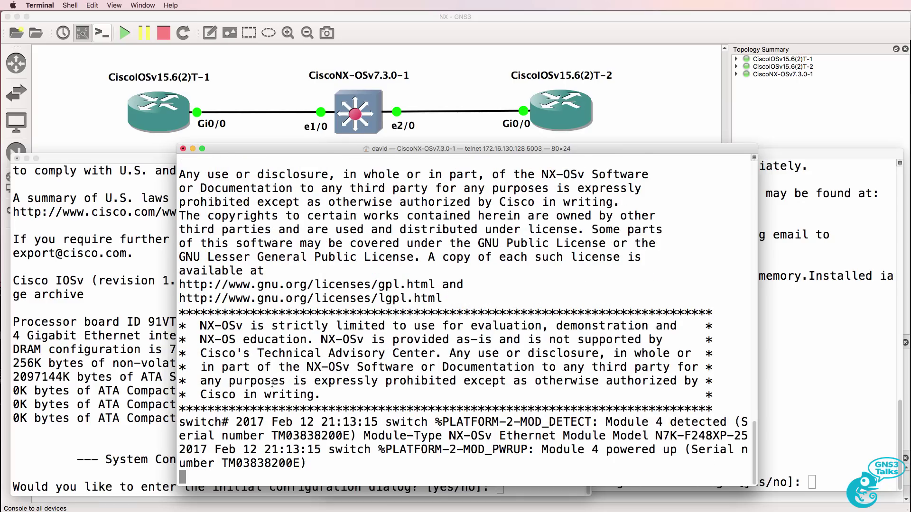
pyautogui.press('Return')
# Display the switch's running configuration with sh run and page through it.
pyautogui.write('sh run')
pyautogui.press('Return')
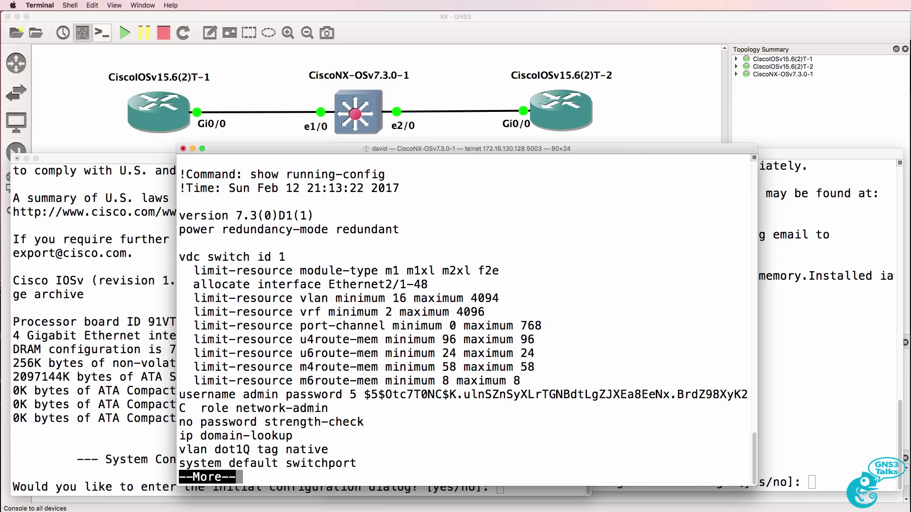
pyautogui.press('space')
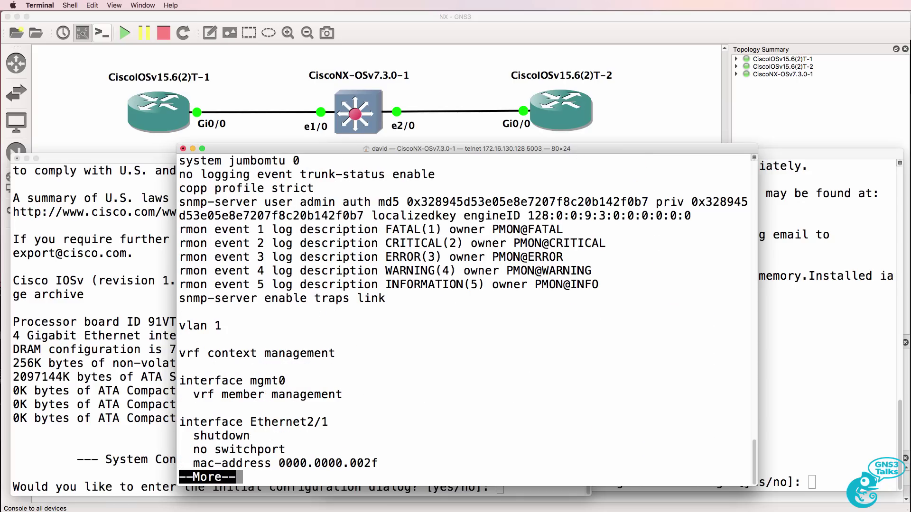
pyautogui.press('space')
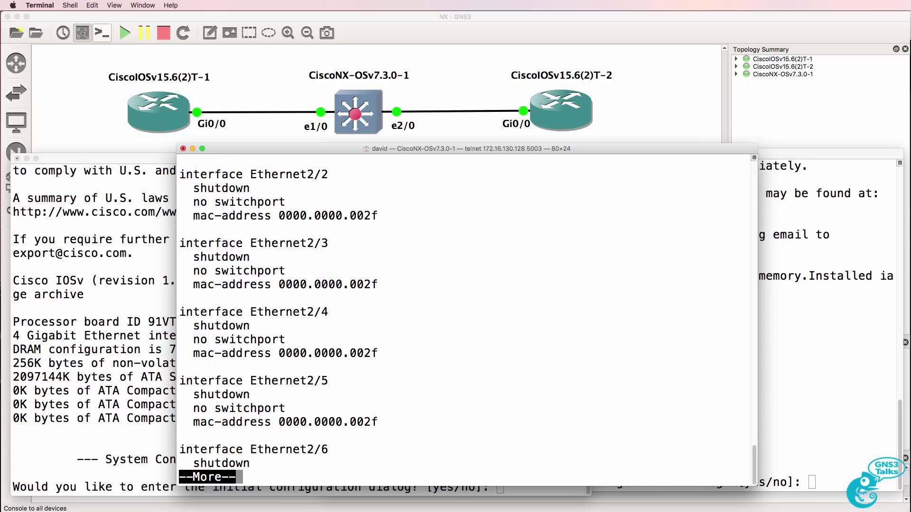
pyautogui.scroll(7, 302, 231)
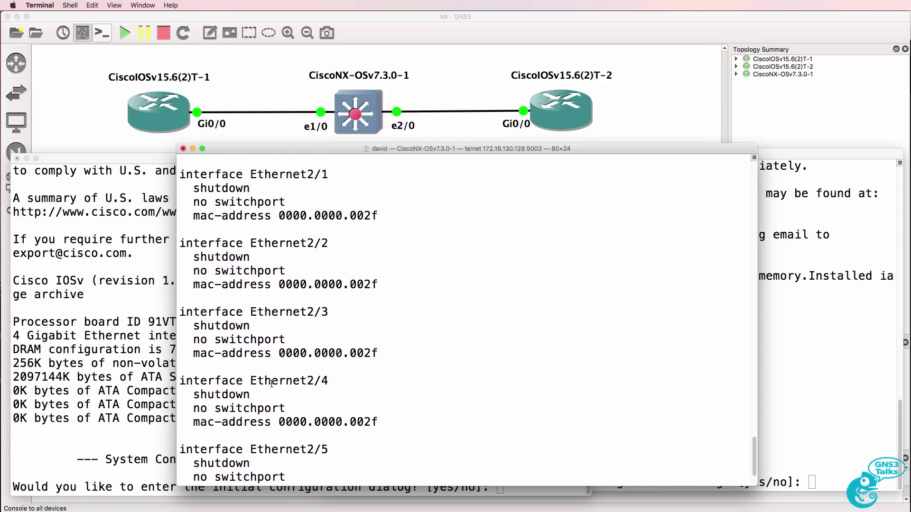
# Review the Ethernet2/1 and Ethernet2/2 interface blocks, then continue to the config's end.
pyautogui.moveTo(180, 202); pyautogui.dragTo(250, 216)
pyautogui.moveTo(302, 231); pyautogui.dragTo(446, 395)
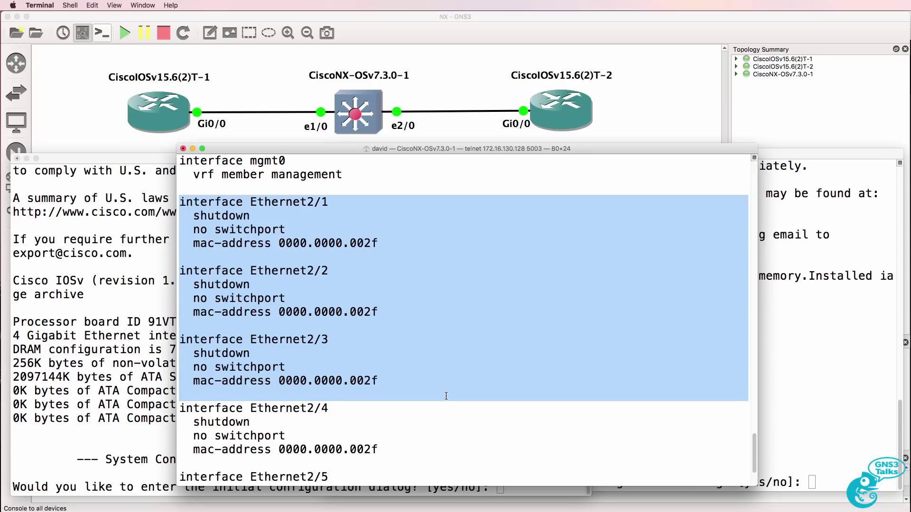
pyautogui.click(253, 216)
pyautogui.doubleClick(252, 202)
pyautogui.moveTo(251, 202); pyautogui.dragTo(333, 200)
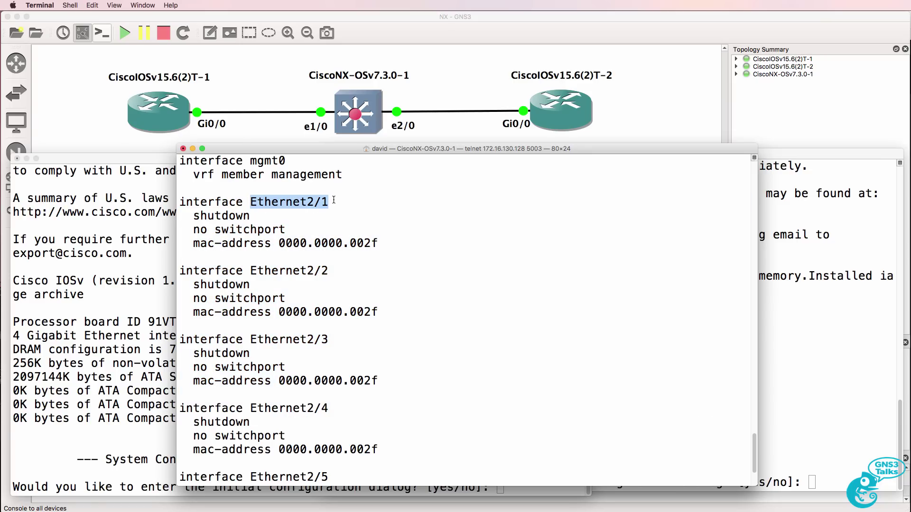
pyautogui.doubleClick(251, 271)
pyautogui.moveTo(252, 271); pyautogui.dragTo(409, 271)
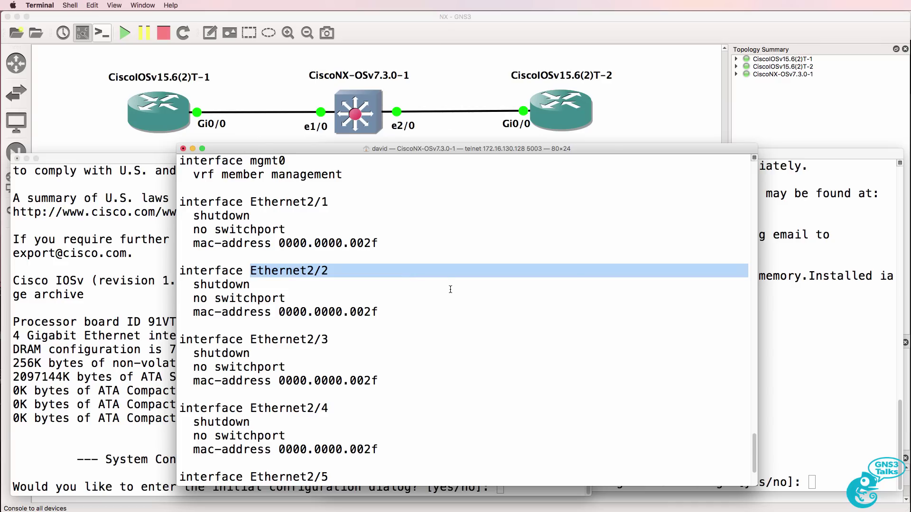
pyautogui.press('Return')
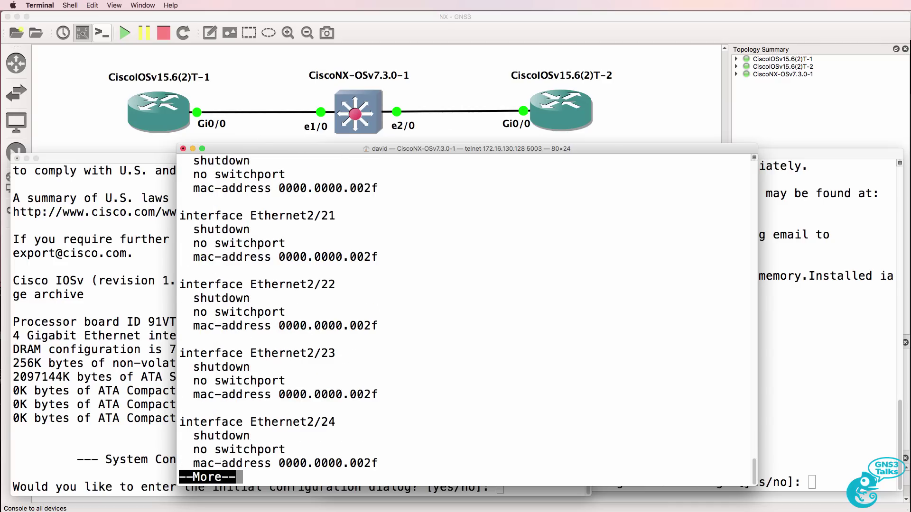
pyautogui.press('Return')
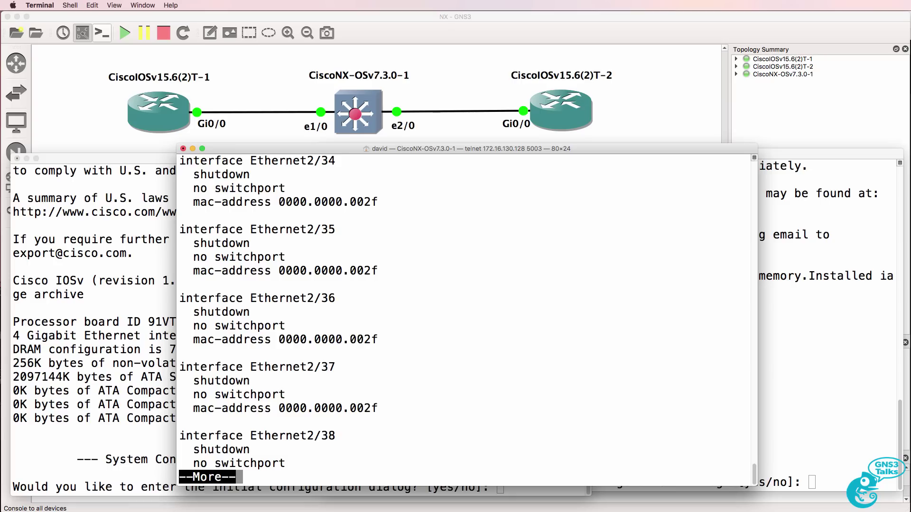
pyautogui.press('Return')
# Change the switch hostname to NX.
pyautogui.write('conf t')
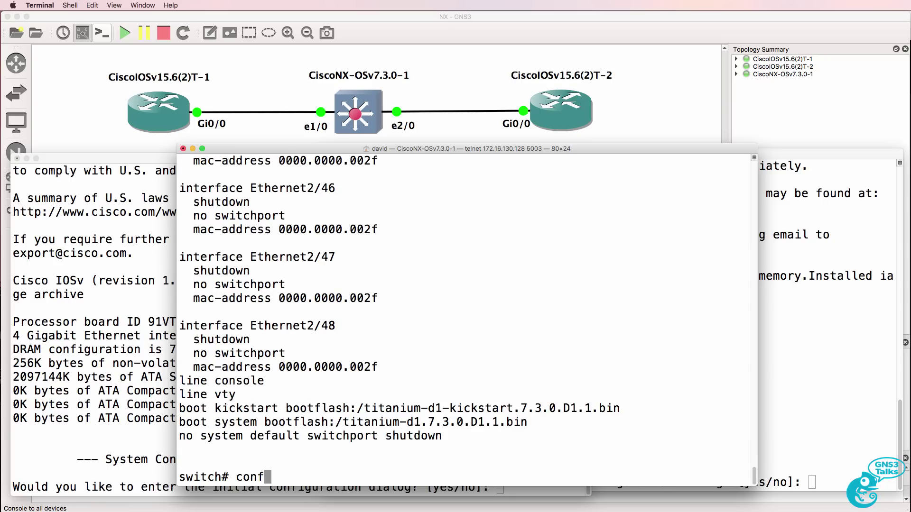
pyautogui.press('Return')
pyautogui.write('host')
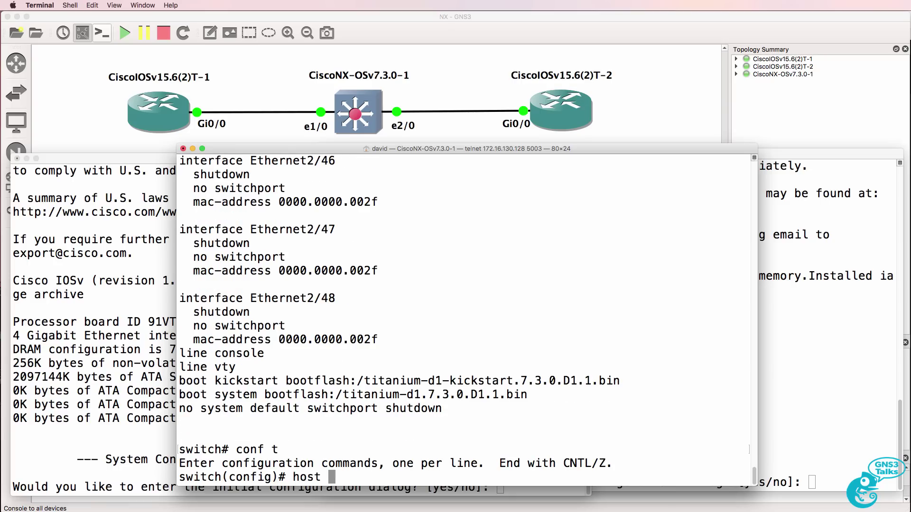
pyautogui.write('name NX')
pyautogui.press('Return')
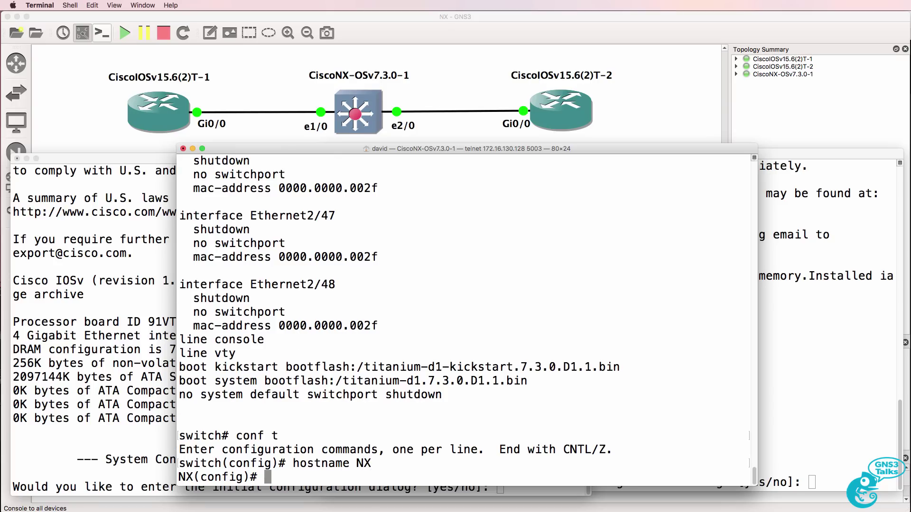
pyautogui.write('end')
pyautogui.press('Return')
# List the NX switch's CDP neighbours, which shows 0 entries.
pyautogui.write('s')
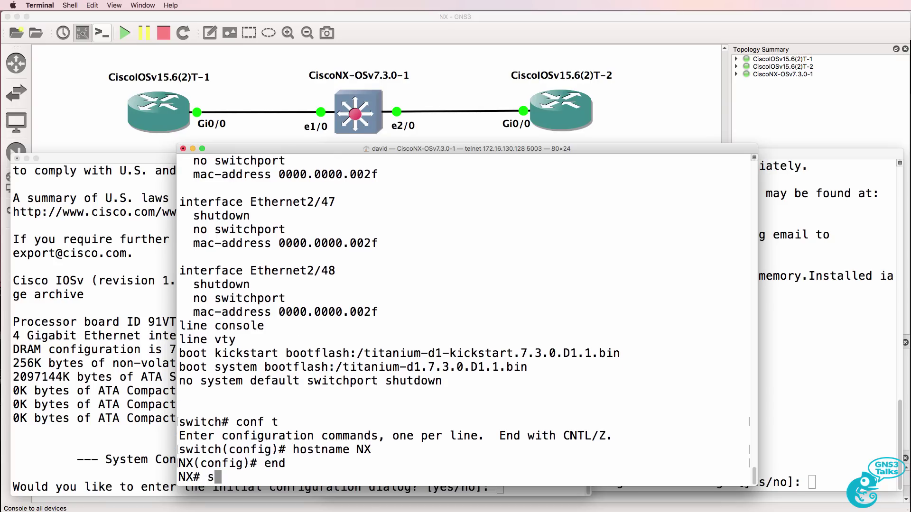
pyautogui.write('h cdp nei')
pyautogui.press('Return')
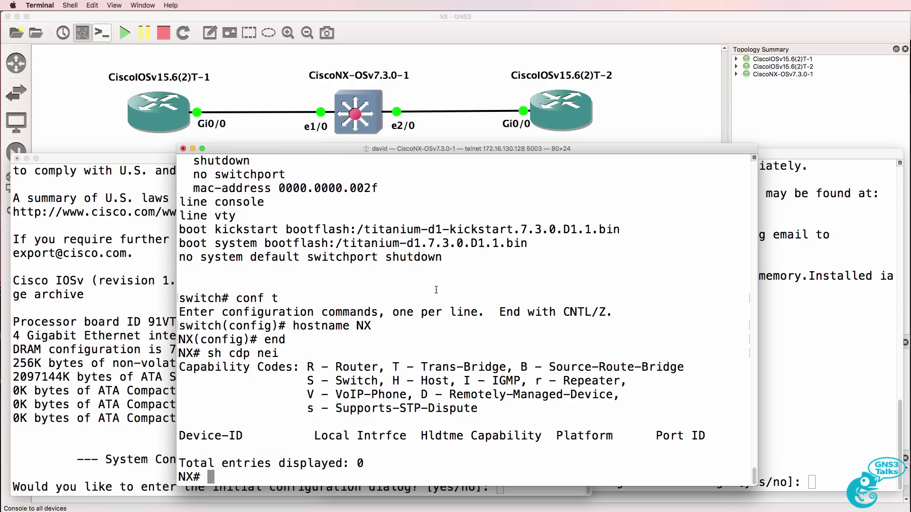
pyautogui.click(158, 321)
# Answer no to the initial configuration dialog on both IOSv routers.
pyautogui.write('no')
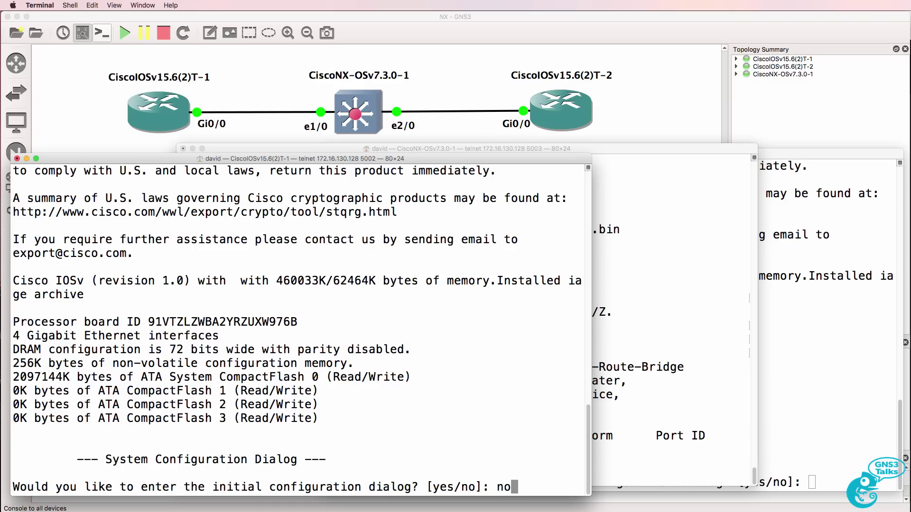
pyautogui.press('Return')
pyautogui.click(760, 301)
pyautogui.press('Return')
pyautogui.write('no')
pyautogui.press('Return')
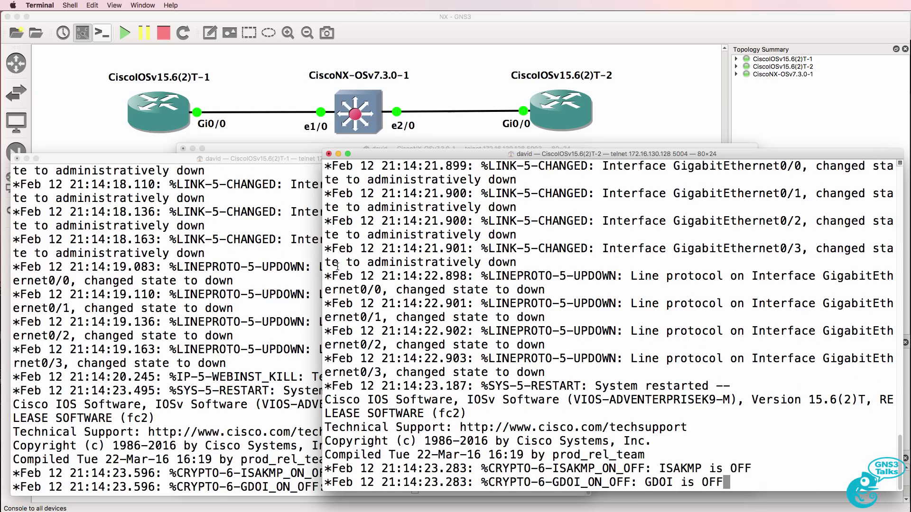
# On the first router, enter privileged and config mode and set hostname R1.
pyautogui.click(264, 283)
pyautogui.press('Return')
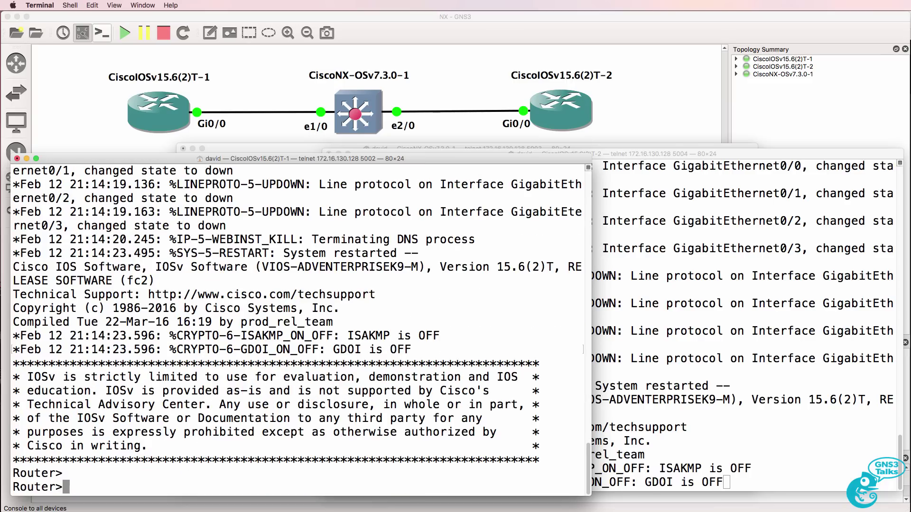
pyautogui.write('en')
pyautogui.press('Return')
pyautogui.write('conf t')
pyautogui.press('Return')
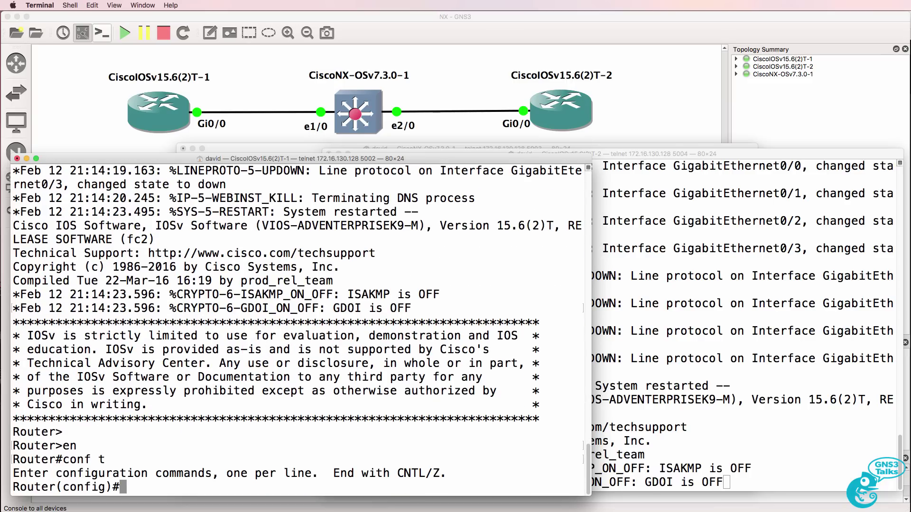
pyautogui.write('host R1')
pyautogui.press('Return')
# Enable R1's Gi0/0 with address 10.1.1.1 255.255.255.0.
pyautogui.write('int g0/0')
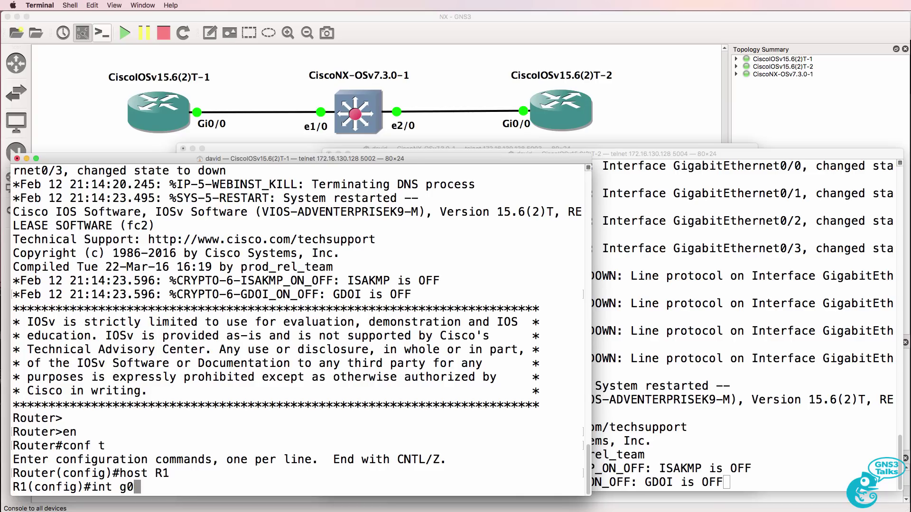
pyautogui.press('Return')
pyautogui.write('no shut')
pyautogui.press('Return')
pyautogui.write('ip add')
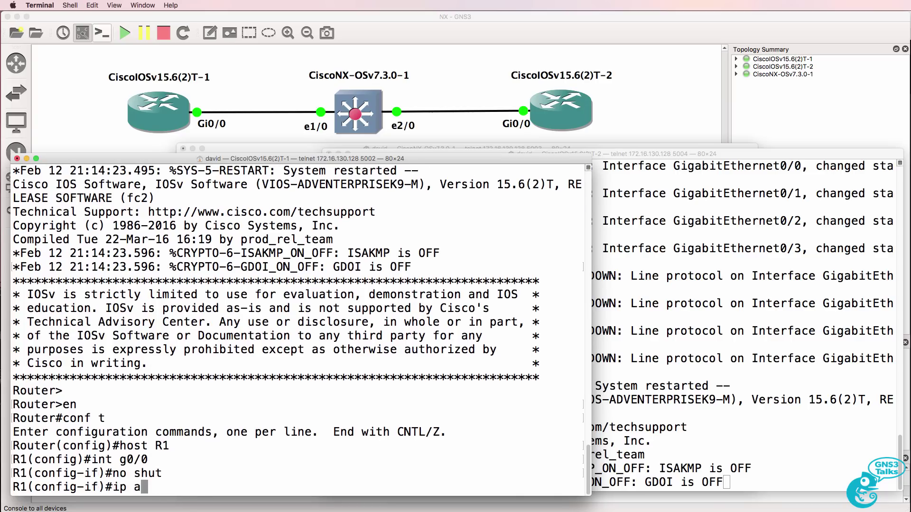
pyautogui.press('Tab')
pyautogui.write('1')
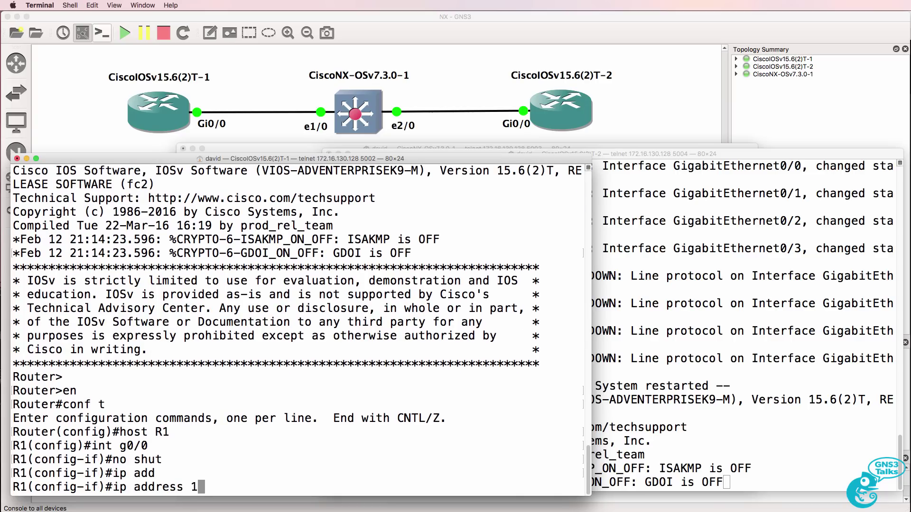
pyautogui.write('0.1.1.')
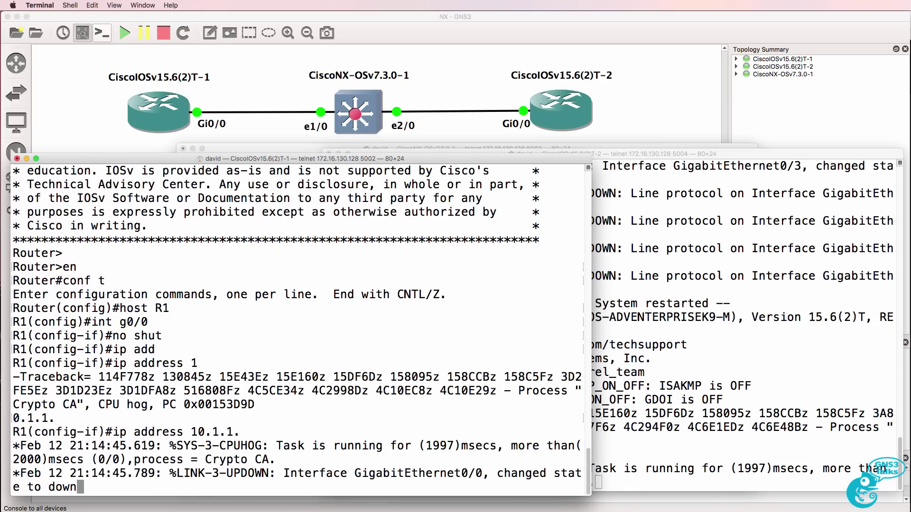
pyautogui.write('1')
pyautogui.write(' 25')
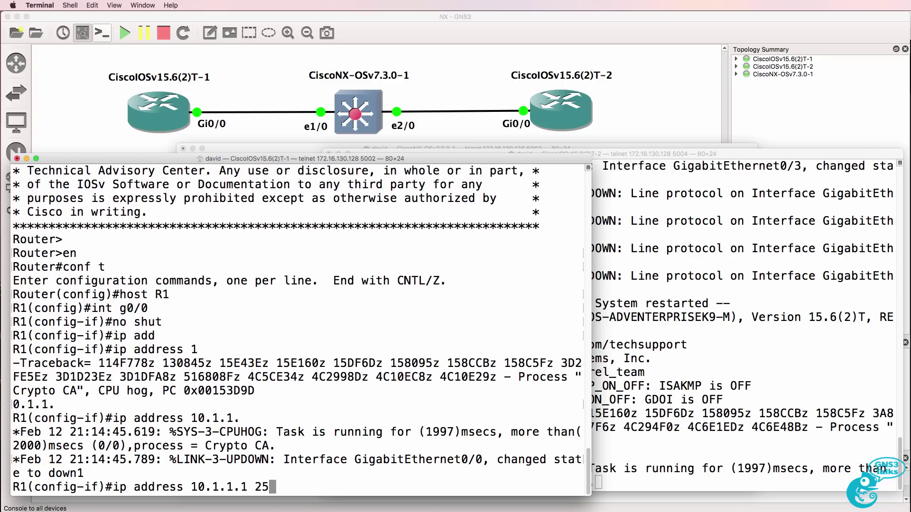
pyautogui.write('5.255.255.')
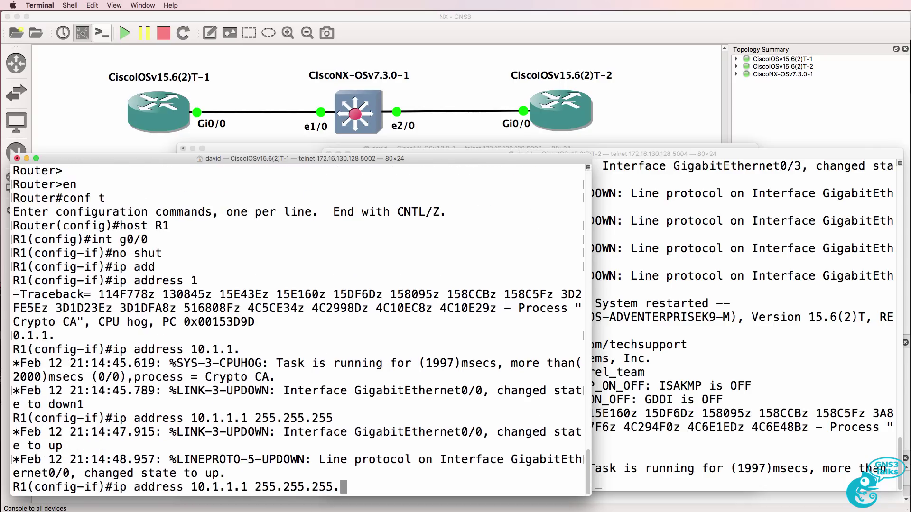
pyautogui.write('0')
pyautogui.press('Return')
pyautogui.write('end')
pyautogui.press('Return')
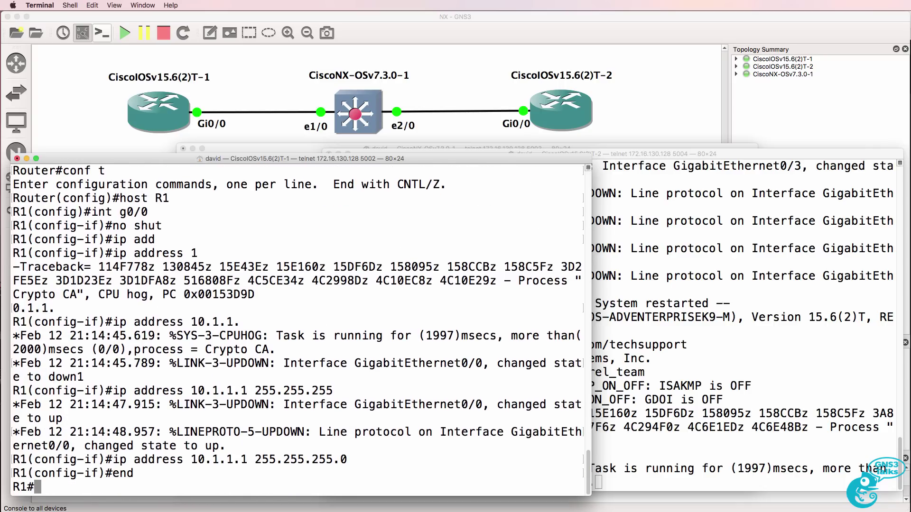
# Run show cdp neighbors on R1, confirming 0 entries.
pyautogui.write('sh cdpn')
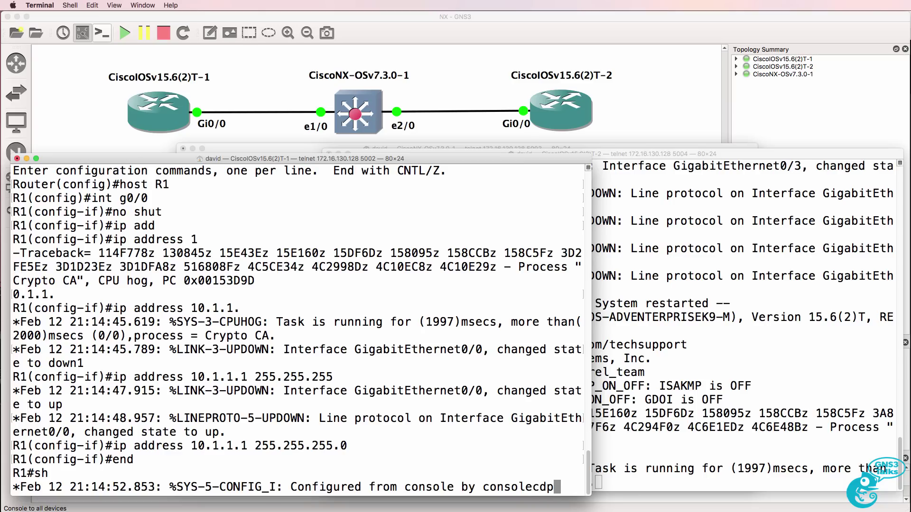
pyautogui.press('BackSpace')
pyautogui.write('nei')
pyautogui.press('Tab')
pyautogui.press('Return')
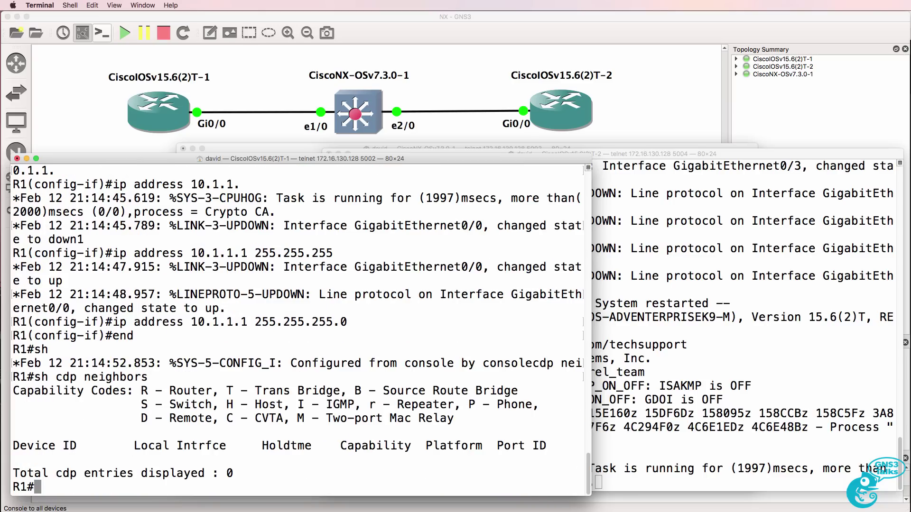
pyautogui.click(776, 272)
# On the second router, enter privileged and config mode and set hostname R2.
pyautogui.press('Return')
pyautogui.press('Return')
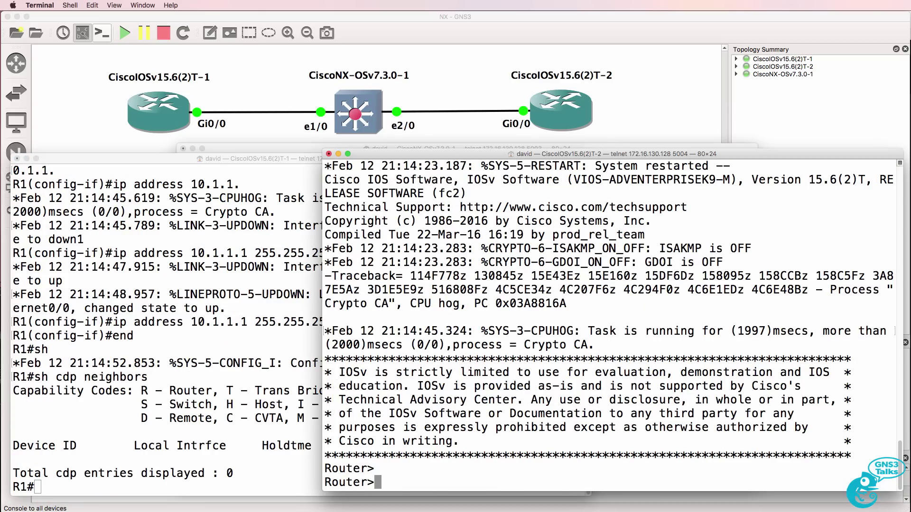
pyautogui.write('en')
pyautogui.press('Return')
pyautogui.write('conf t')
pyautogui.press('Return')
pyautogui.write('host ')
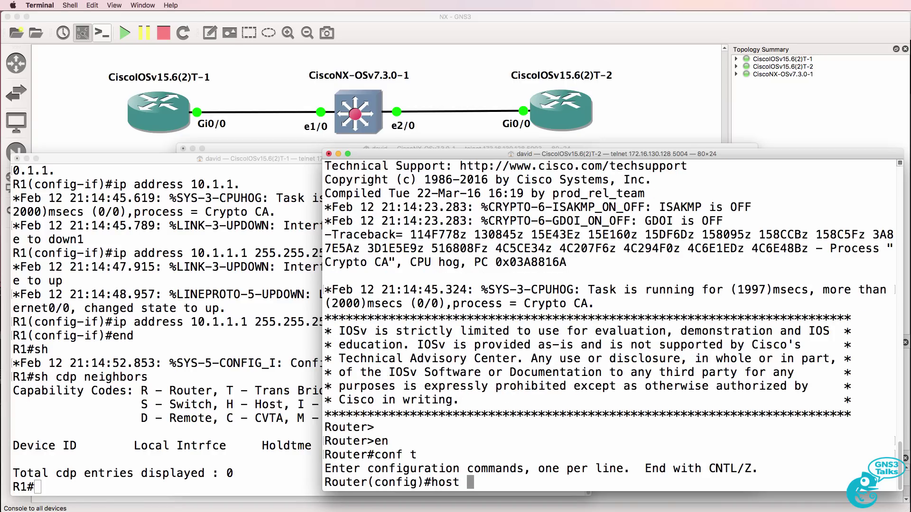
pyautogui.write('R2')
pyautogui.press('Return')
# Enable R2's Gi0/0 with address 10.1.2.2 255.255.255.0 and exit config mode.
pyautogui.write('int g')
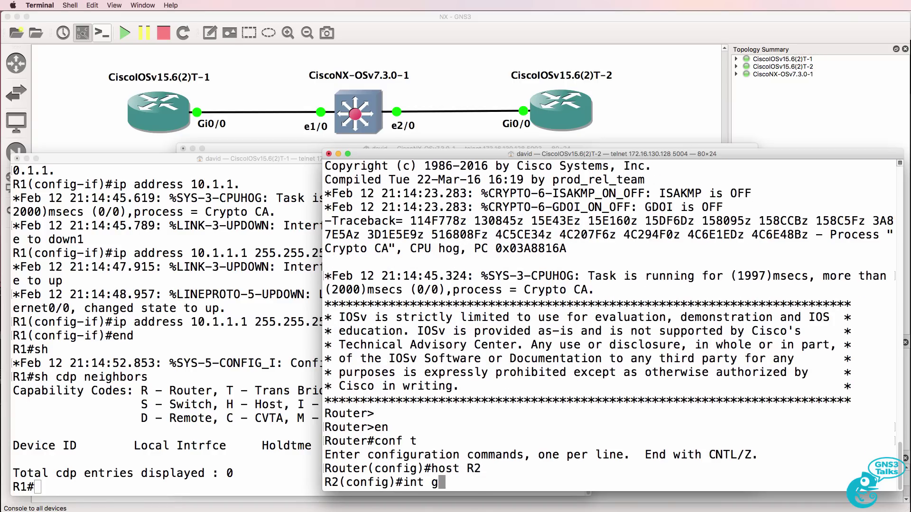
pyautogui.write('0/0')
pyautogui.press('Return')
pyautogui.write('no shut')
pyautogui.press('Return')
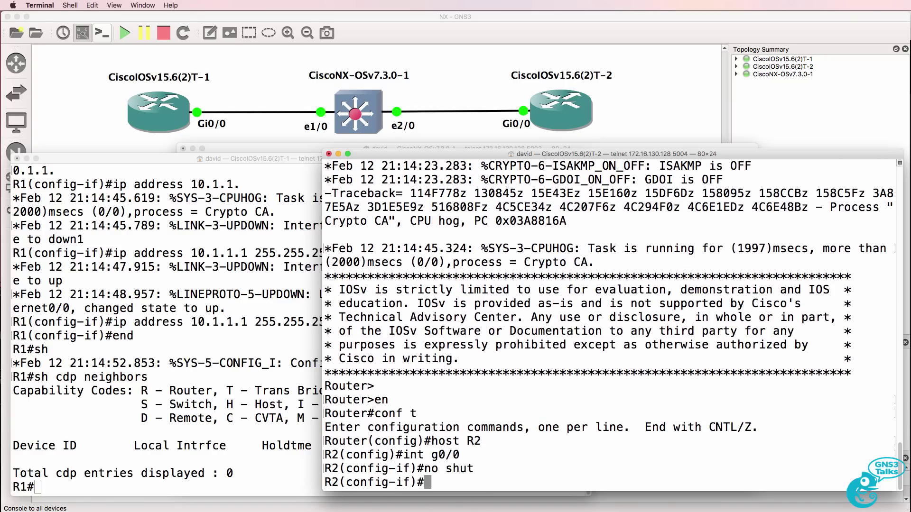
pyautogui.write('ip add')
pyautogui.press('Tab')
pyautogui.write('10.1.1')
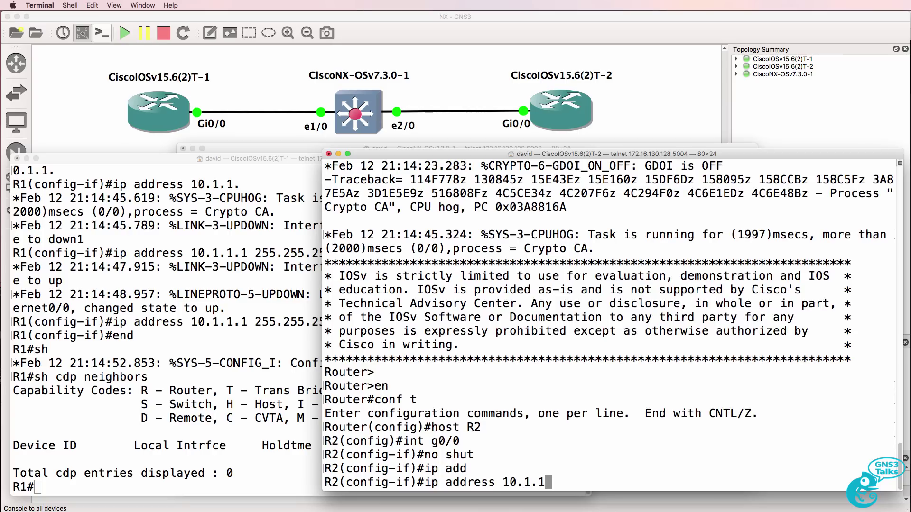
pyautogui.press('BackSpace')
pyautogui.write('2.2')
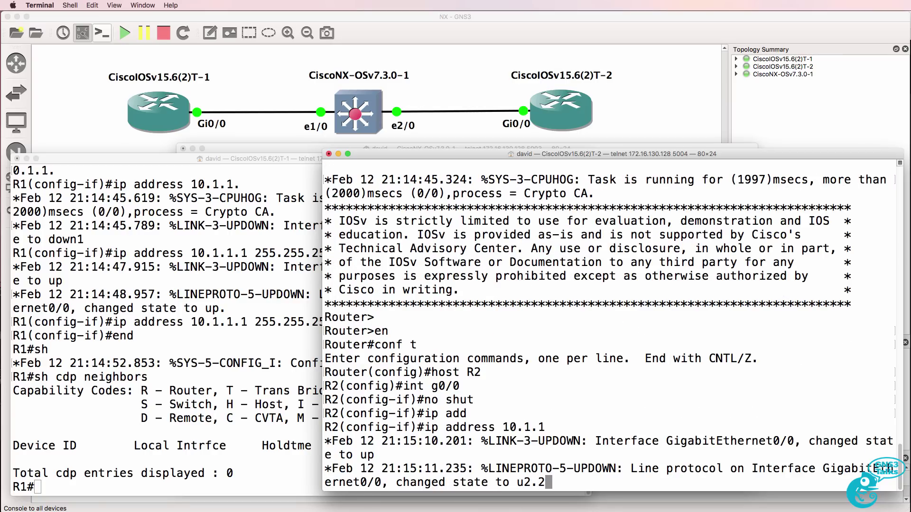
pyautogui.write(' 255.255.255.0')
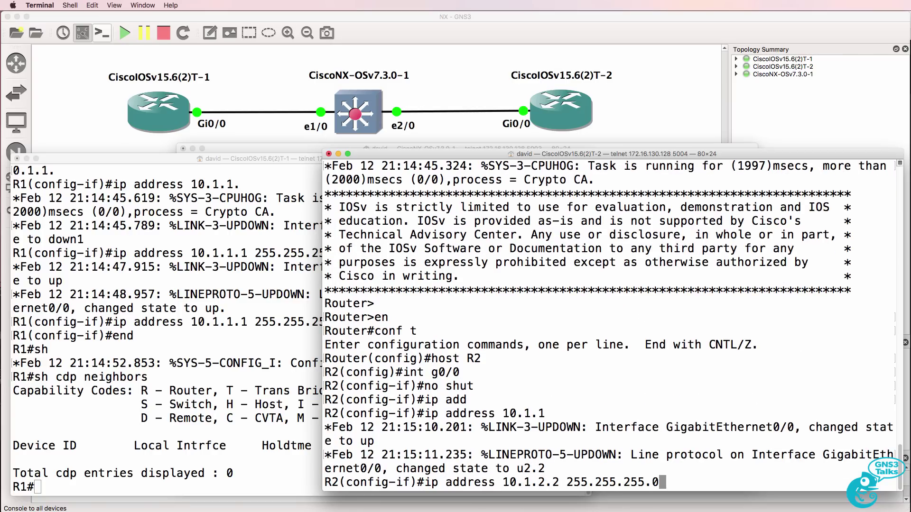
pyautogui.press('Return')
pyautogui.write('end')
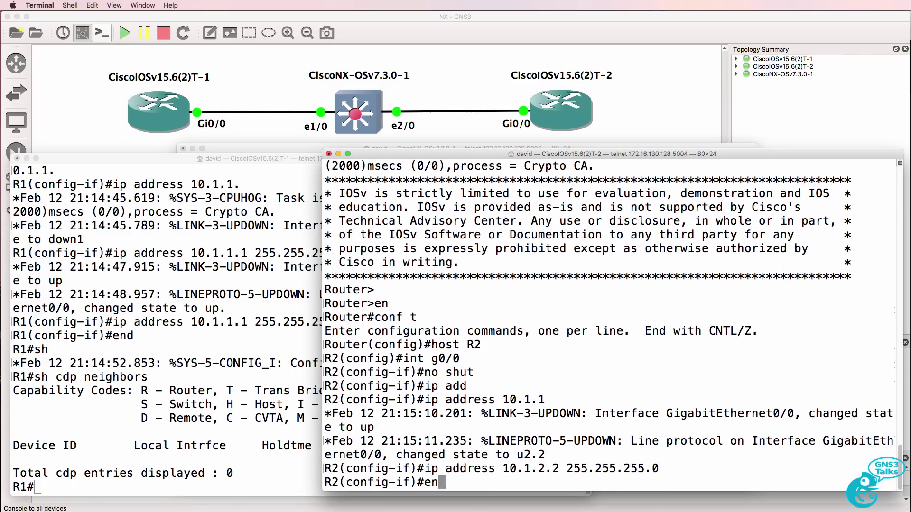
pyautogui.press('Return')
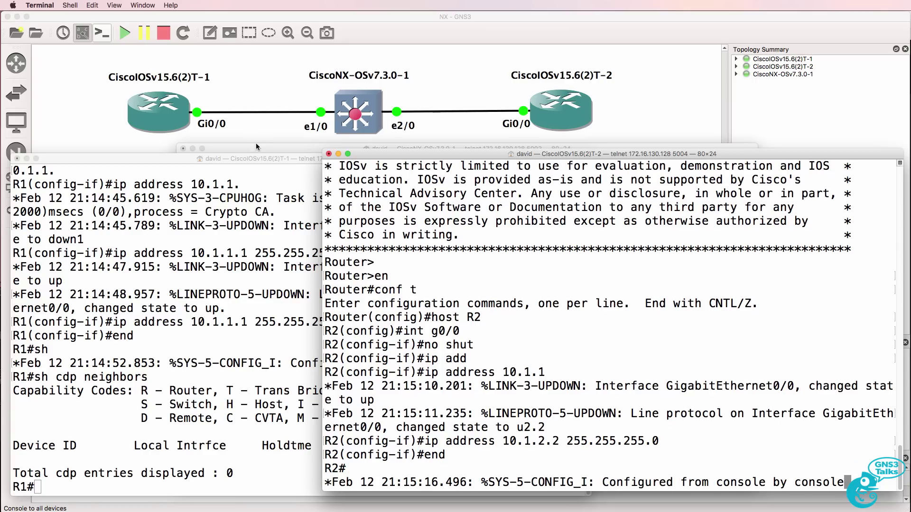
# Check the NX running config, noting Ethernet2/1 is shutdown with no switchport.
pyautogui.click(255, 147)
pyautogui.write('sh run')
pyautogui.press('Return')
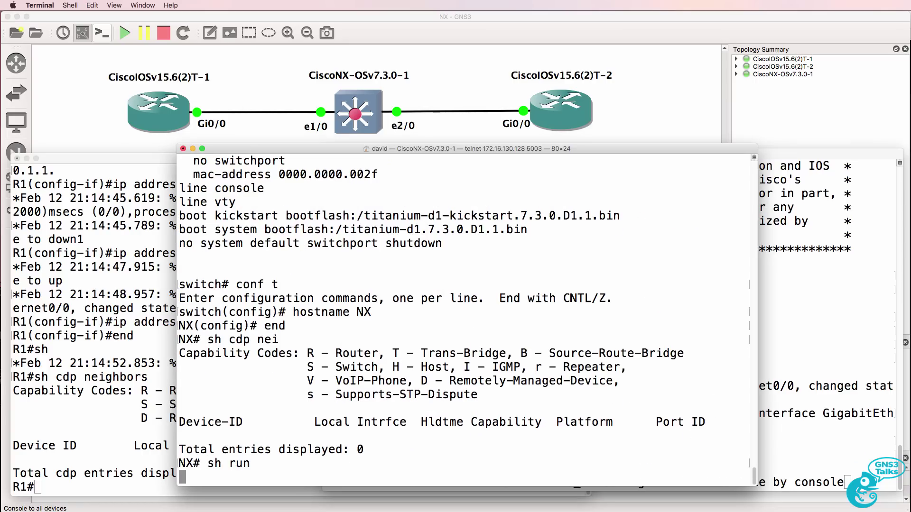
pyautogui.press('space')
pyautogui.press('space')
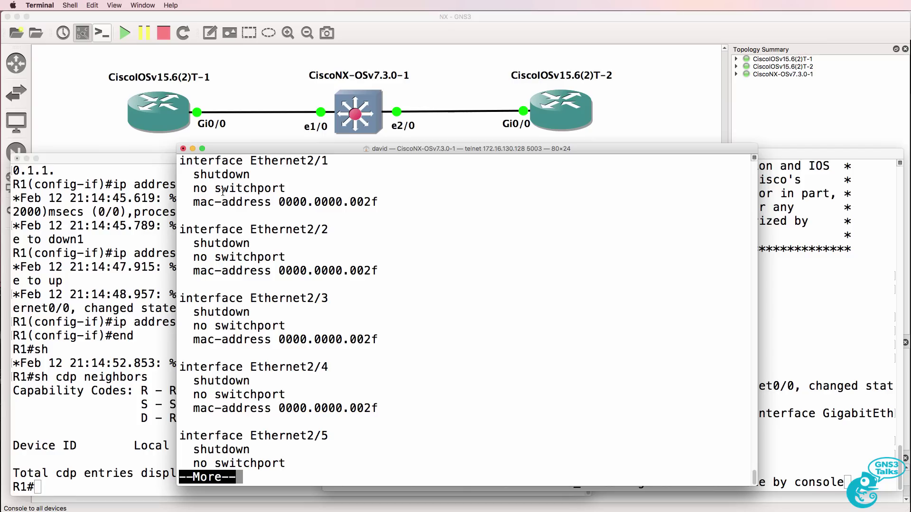
pyautogui.moveTo(179, 188); pyautogui.dragTo(319, 188)
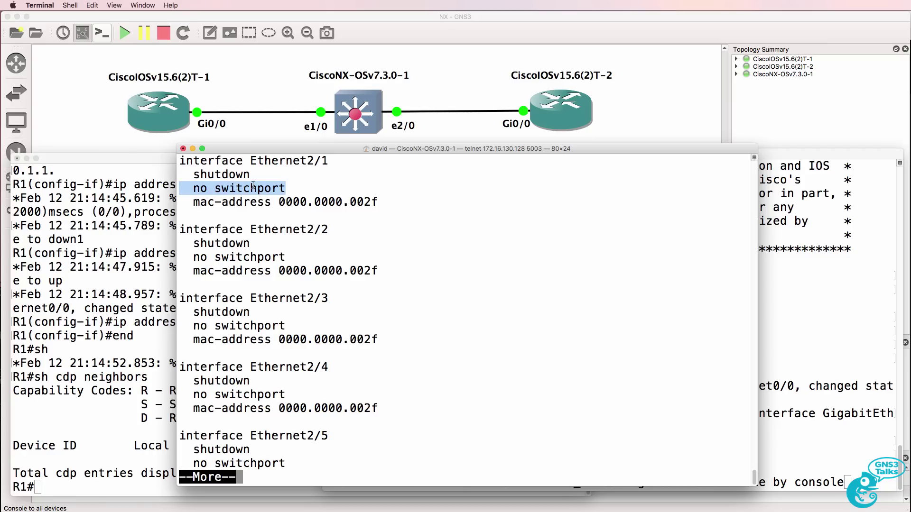
pyautogui.moveTo(197, 175); pyautogui.dragTo(262, 181)
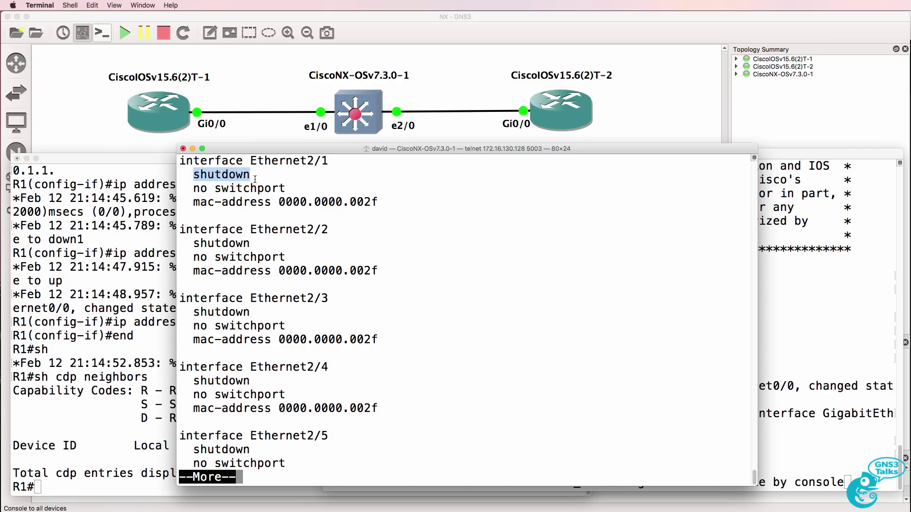
# Apply no shut to interface range Ethernet2/1 - 10 on the NX switch.
pyautogui.write('qconf t')
pyautogui.press('Return')
pyautogui.write('int')
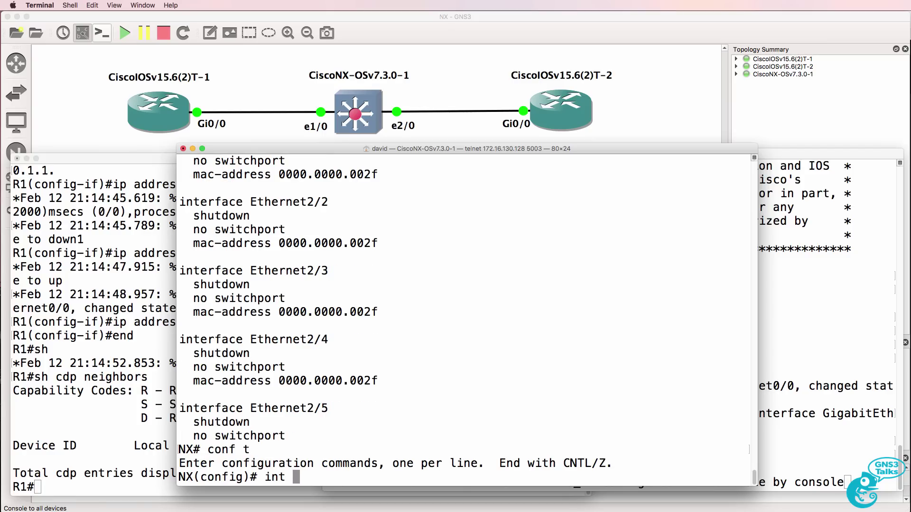
pyautogui.press('BackSpace')
pyautogui.press('Tab')
pyautogui.write('e')
pyautogui.press('Tab')
pyautogui.write('2/0')
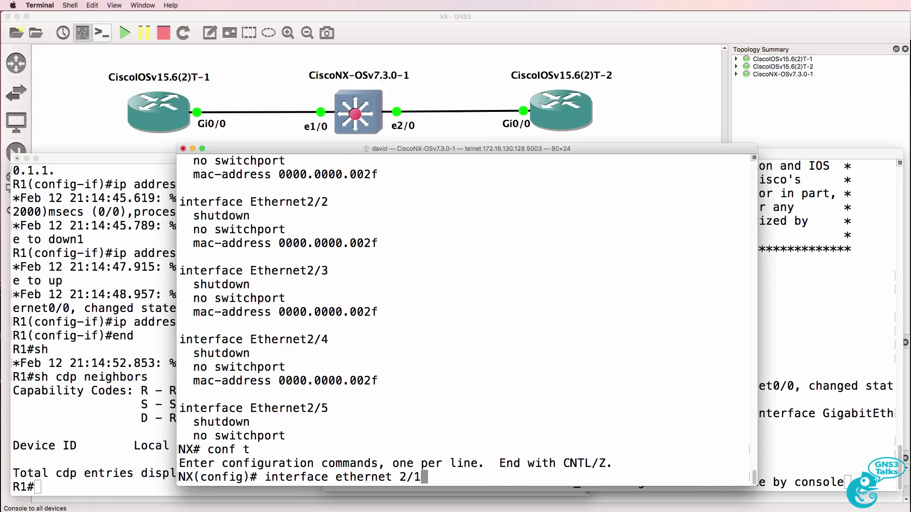
pyautogui.write(' ?- ?10')
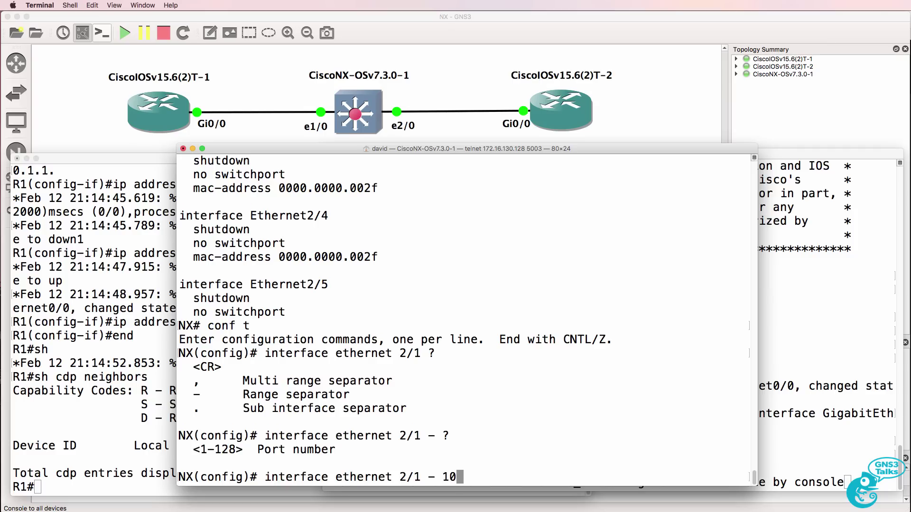
pyautogui.press('Return')
pyautogui.write('no shut')
pyautogui.press('Return')
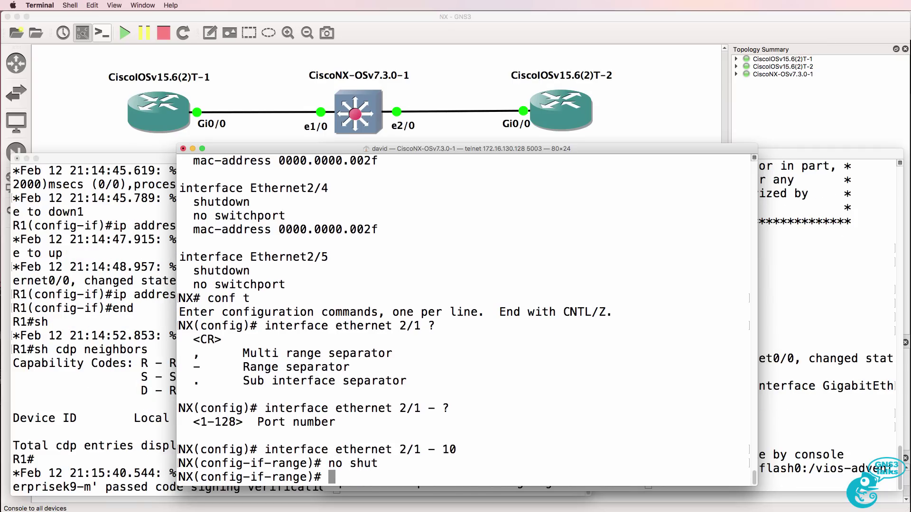
pyautogui.write('end')
pyautogui.press('Return')
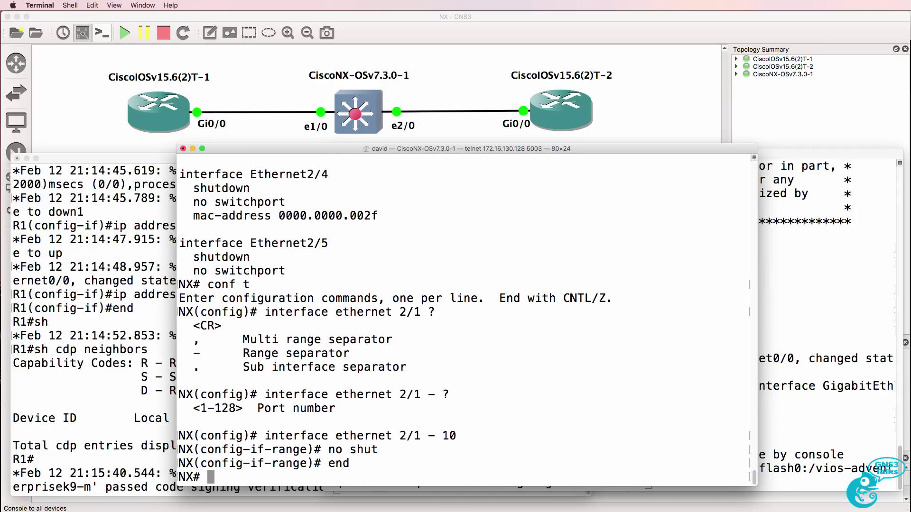
pyautogui.press('Return')
pyautogui.press('Return')
# On R2, show CDP neighbours: NX reached from Gig 0/0 on port Eth 2/3.
pyautogui.press('super+grave')
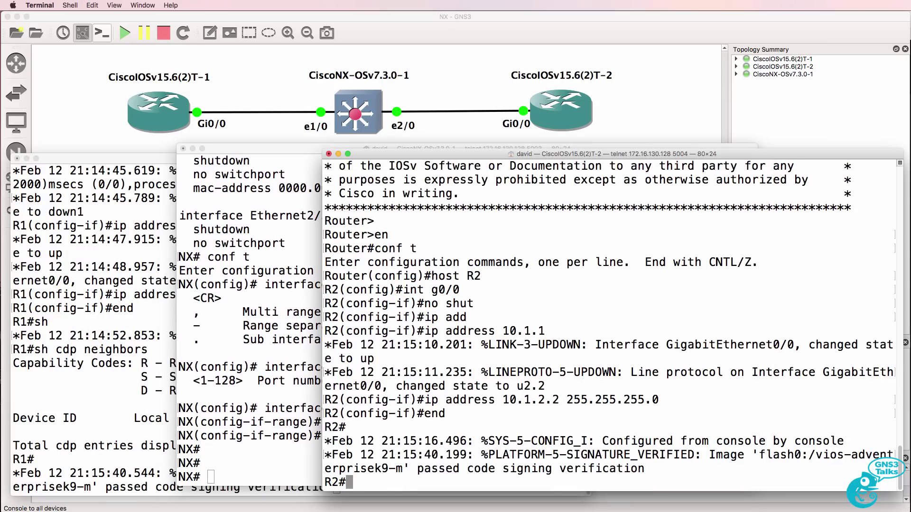
pyautogui.press('Return')
pyautogui.write('sh cdp nei')
pyautogui.press('BackSpace')
pyautogui.press('BackSpace')
pyautogui.press('BackSpace')
pyautogui.press('BackSpace')
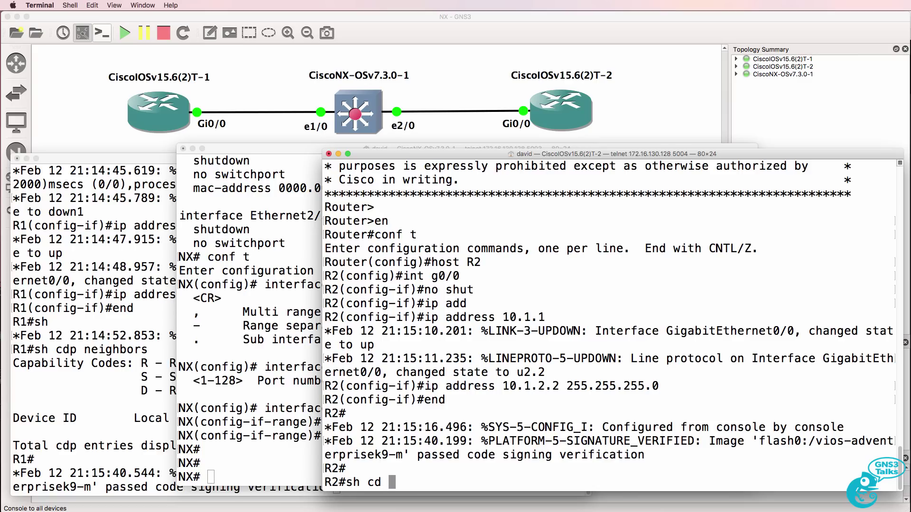
pyautogui.write('p nei')
pyautogui.press('Return')
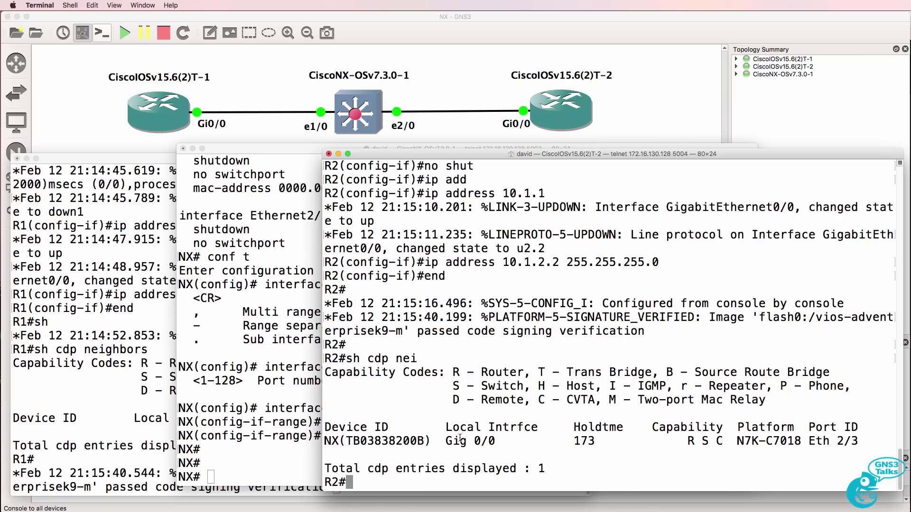
pyautogui.moveTo(326, 441); pyautogui.dragTo(503, 442)
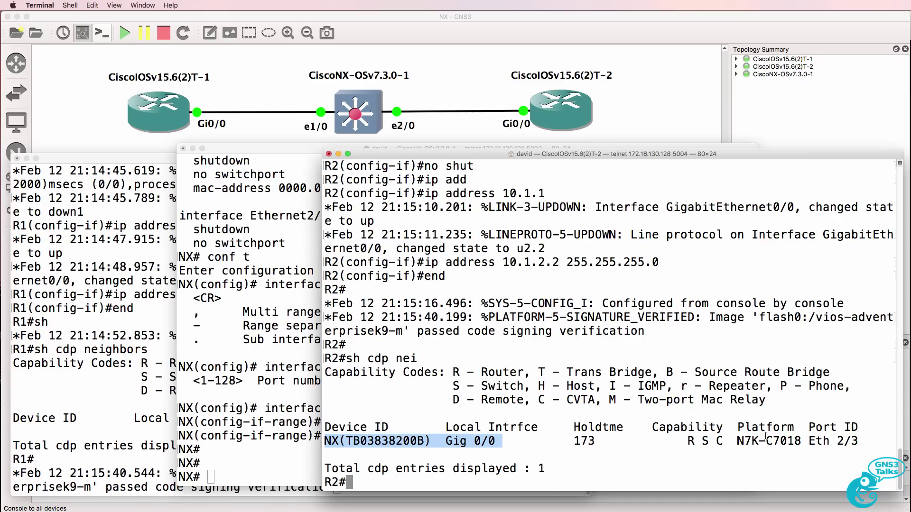
pyautogui.moveTo(803, 439); pyautogui.dragTo(868, 439)
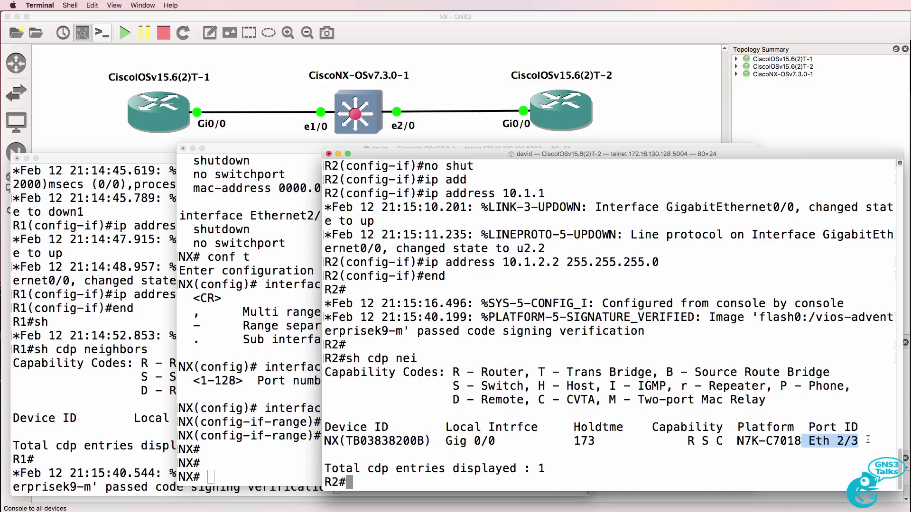
# On R1, show CDP neighbours: NX listed on port Eth 2/2.
pyautogui.click(98, 407)
pyautogui.press('Return')
pyautogui.press('Return')
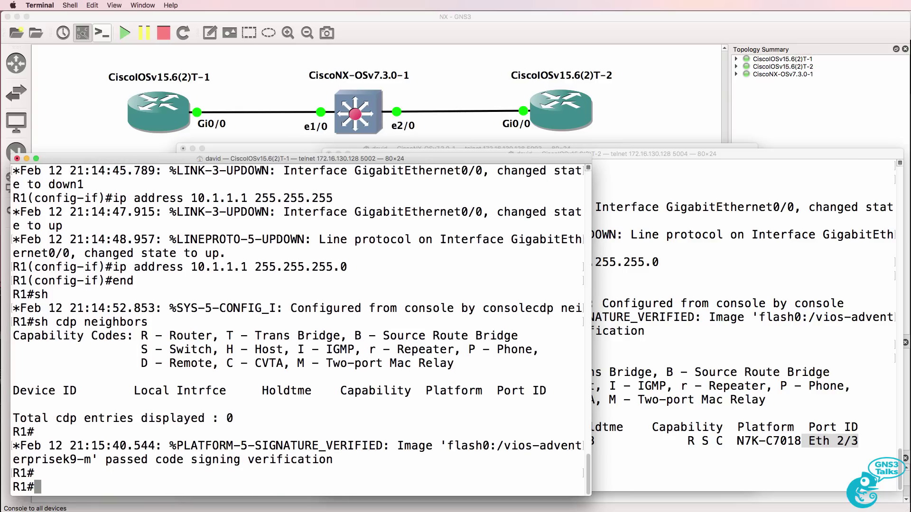
pyautogui.write('sh cdp nei')
pyautogui.press('Return')
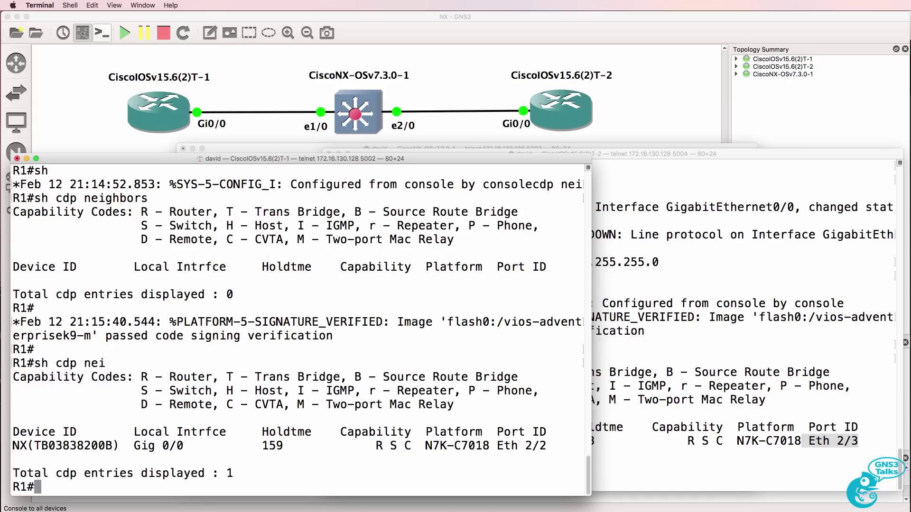
pyautogui.moveTo(13, 445); pyautogui.dragTo(115, 449)
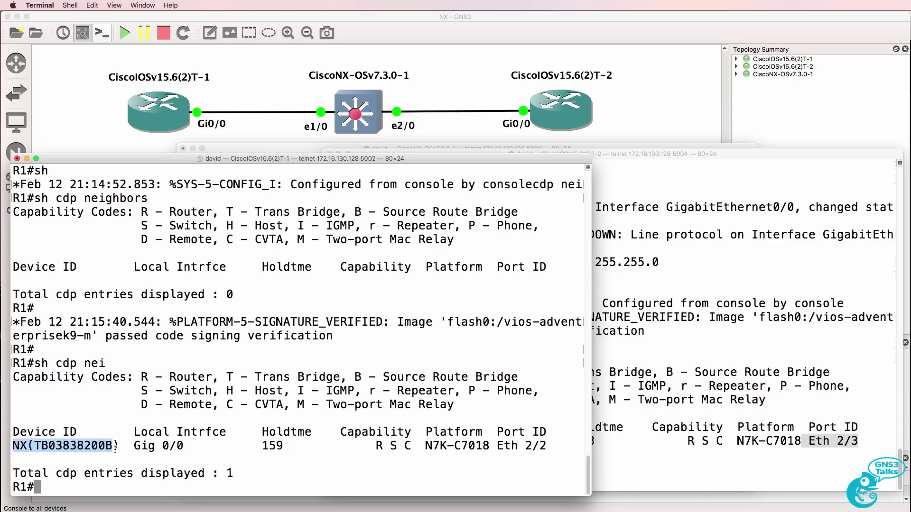
pyautogui.moveTo(490, 448); pyautogui.dragTo(555, 446)
# Change the switch's e1/0 link label to e2/2.
pyautogui.click(500, 53)
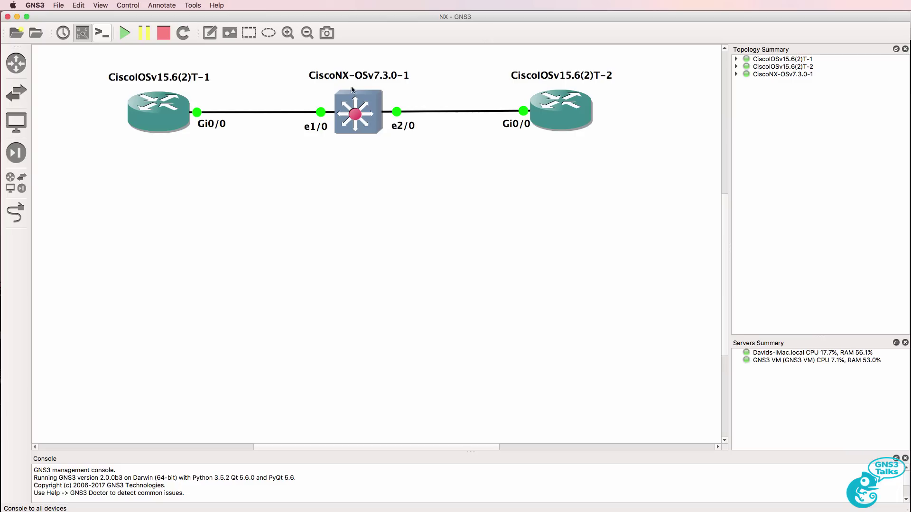
pyautogui.rightClick(314, 127)
pyautogui.click(332, 133)
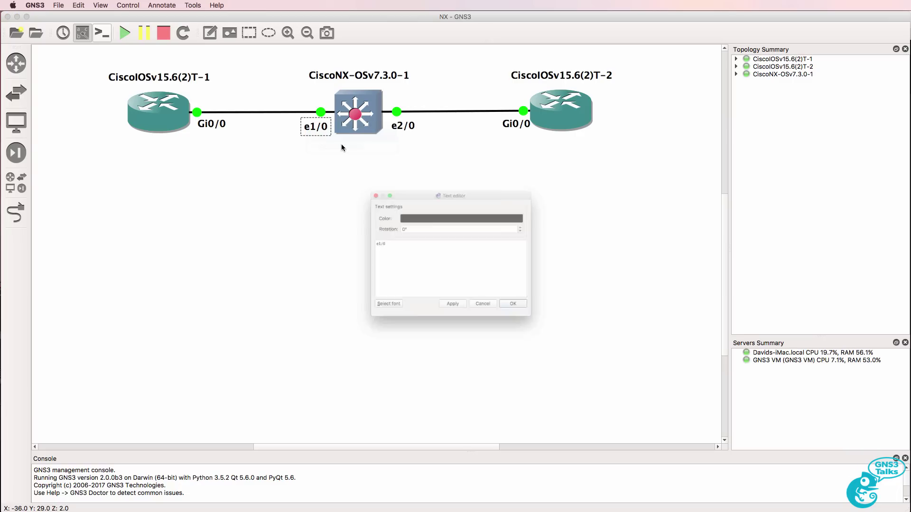
pyautogui.press('BackSpace')
pyautogui.press('BackSpace')
pyautogui.press('BackSpace')
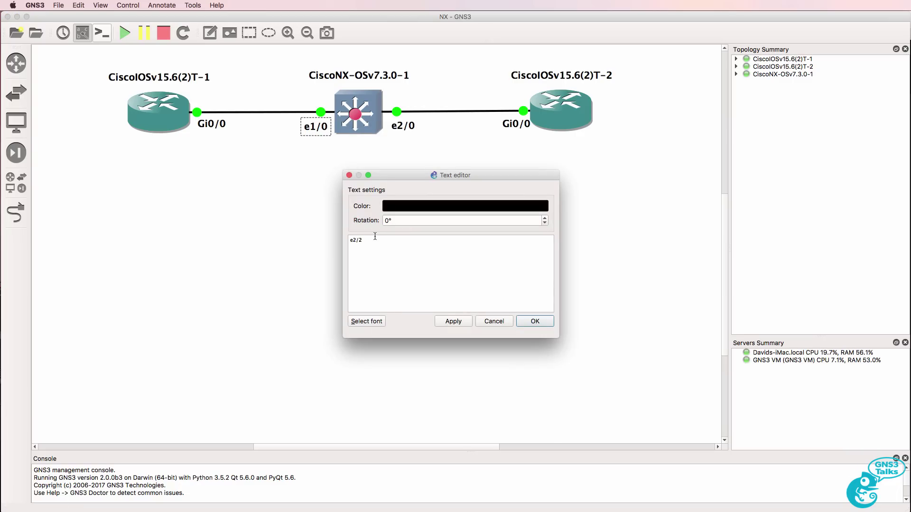
pyautogui.click(453, 321)
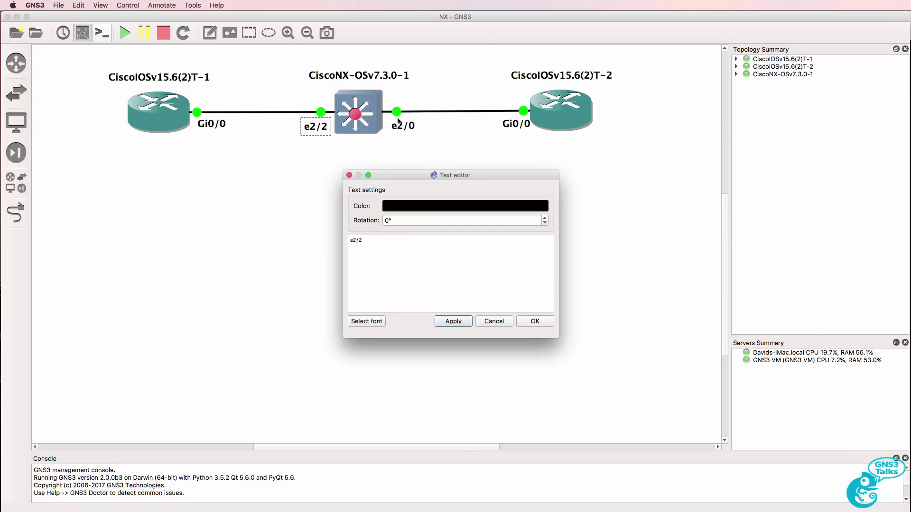
pyautogui.click(519, 323)
# Change the switch's e2/0 link label to e2/3.
pyautogui.rightClick(403, 125)
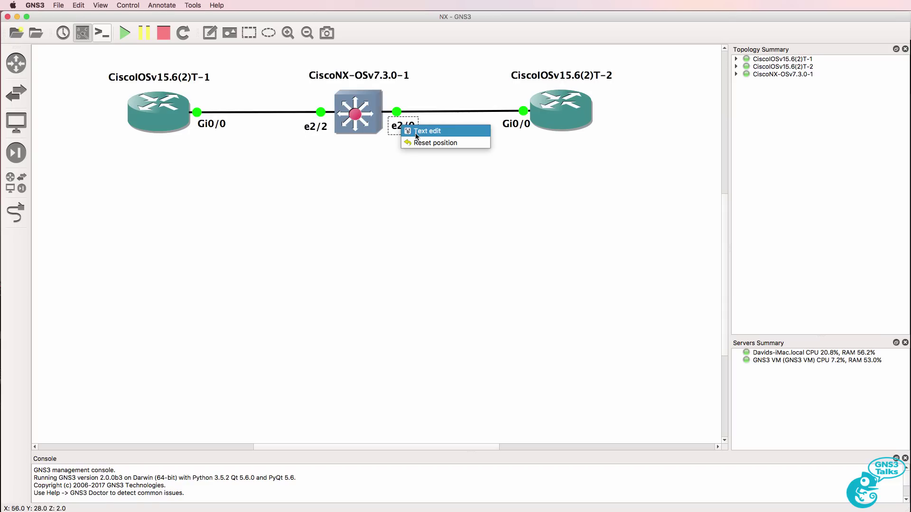
pyautogui.click(417, 131)
pyautogui.press('BackSpace')
pyautogui.write('3')
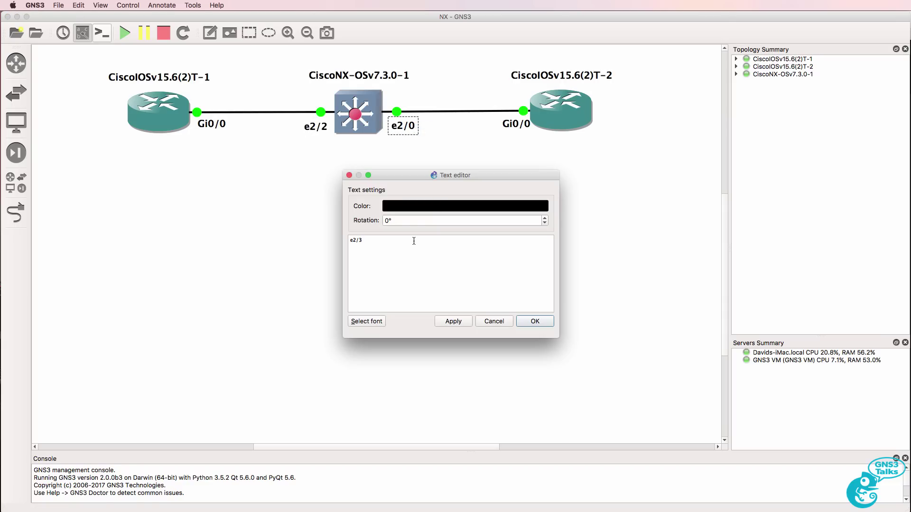
pyautogui.click(534, 321)
# Rerun 'show cdp neighbors' on R1 and R2 and highlight each refreshed neighbour row.
pyautogui.press('super+Tab')
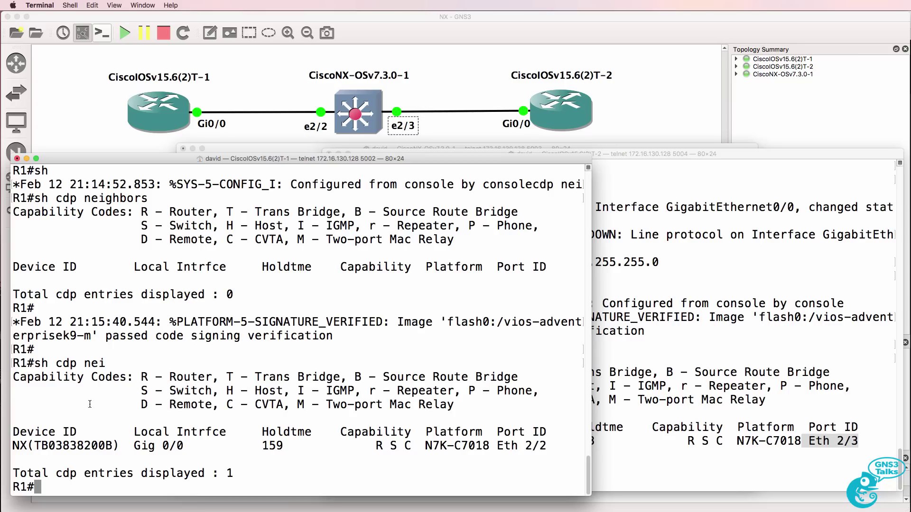
pyautogui.press('Up')
pyautogui.press('Return')
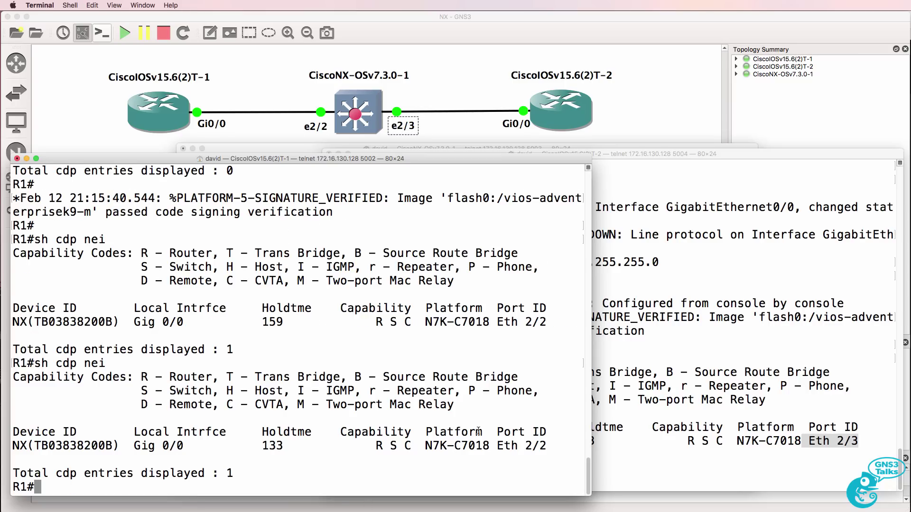
pyautogui.moveTo(482, 432); pyautogui.dragTo(542, 458)
pyautogui.click(756, 423)
pyautogui.press('Up')
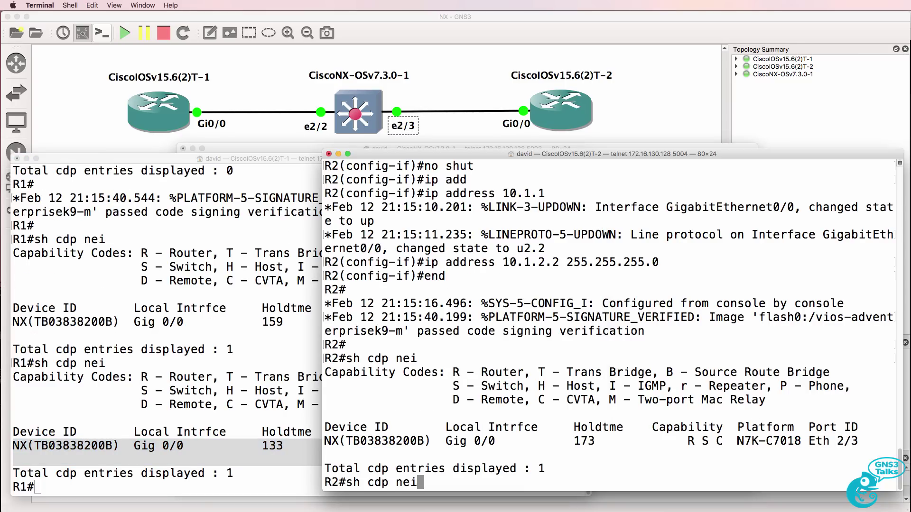
pyautogui.press('Return')
pyautogui.moveTo(784, 427); pyautogui.dragTo(873, 446)
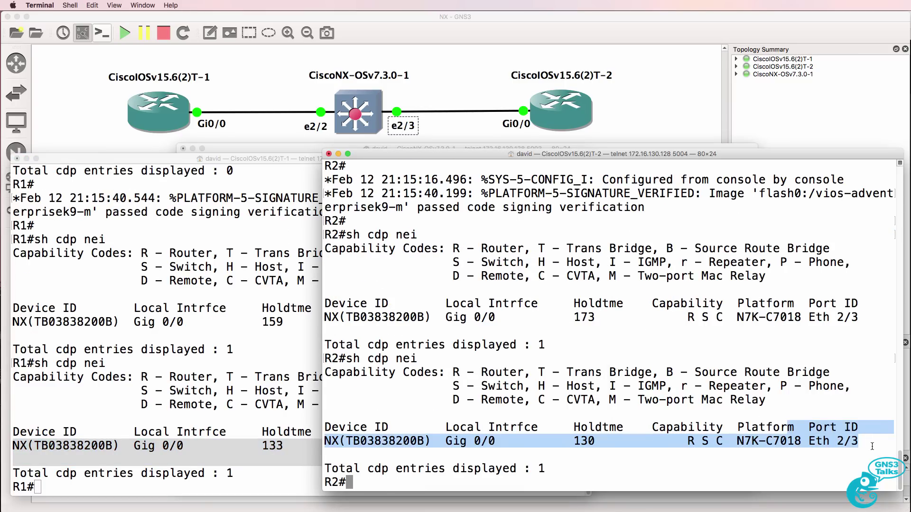
# On the NX switch, enter 'conf t' and page through 'show run' output.
pyautogui.click(252, 150)
pyautogui.click(253, 149)
pyautogui.press('Return')
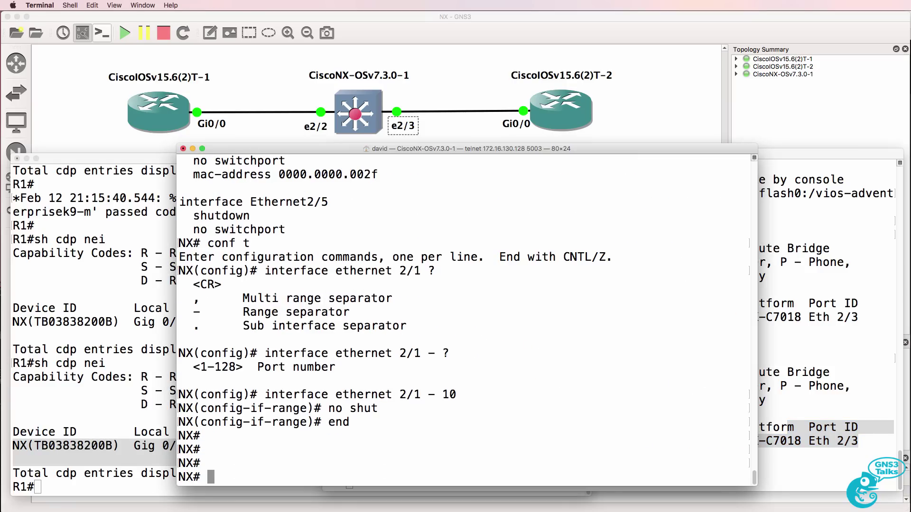
pyautogui.write('conf t')
pyautogui.press('Return')
pyautogui.write('sh s')
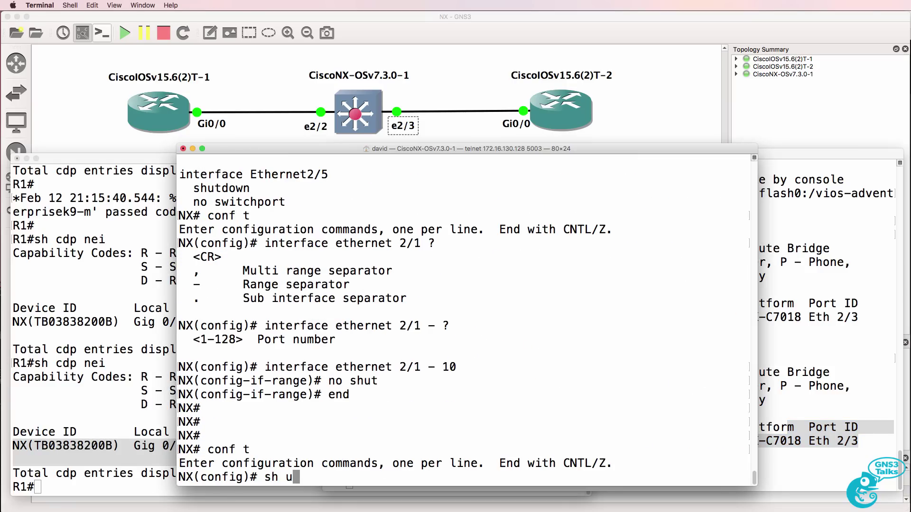
pyautogui.press('BackSpace')
pyautogui.write('ry')
pyautogui.press('BackSpace')
pyautogui.write('un')
pyautogui.press('Return')
pyautogui.press('space')
pyautogui.press('space')
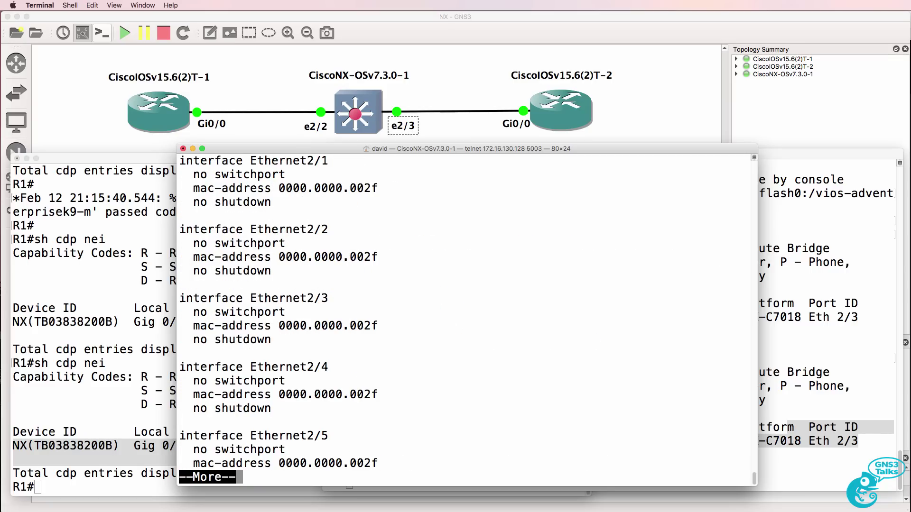
# Note R1 connects to switch port Eth 2/2 and R2 to Eth 2/3, then begin configuring e2/2.
pyautogui.click(130, 286)
pyautogui.click(490, 444)
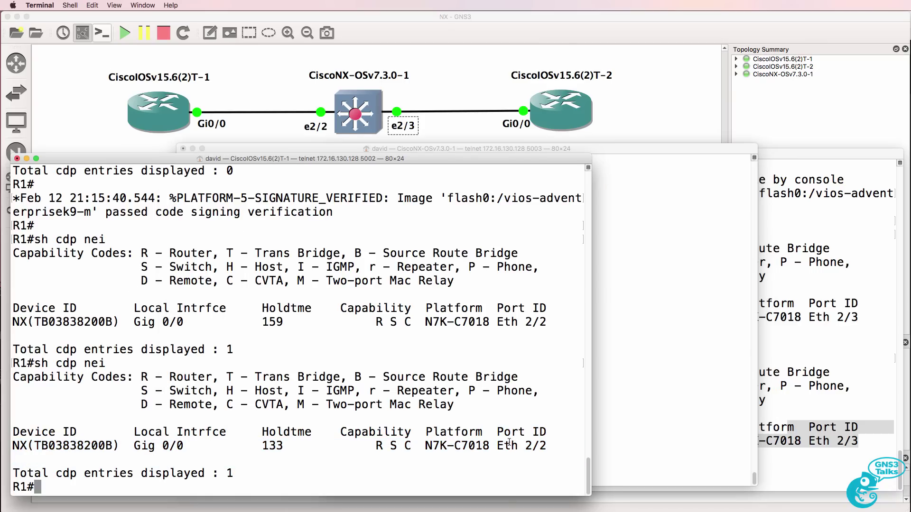
pyautogui.moveTo(509, 442); pyautogui.dragTo(550, 442)
pyautogui.click(772, 460)
pyautogui.moveTo(816, 441); pyautogui.dragTo(859, 441)
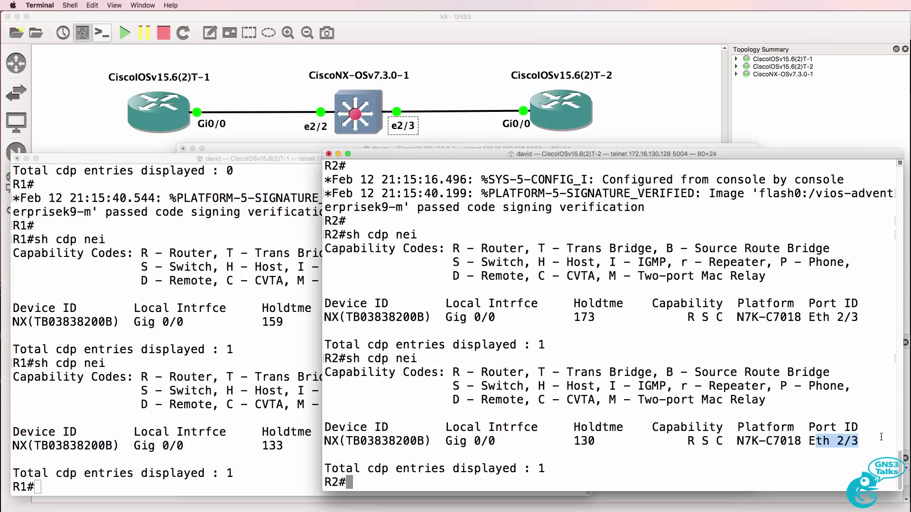
pyautogui.click(277, 150)
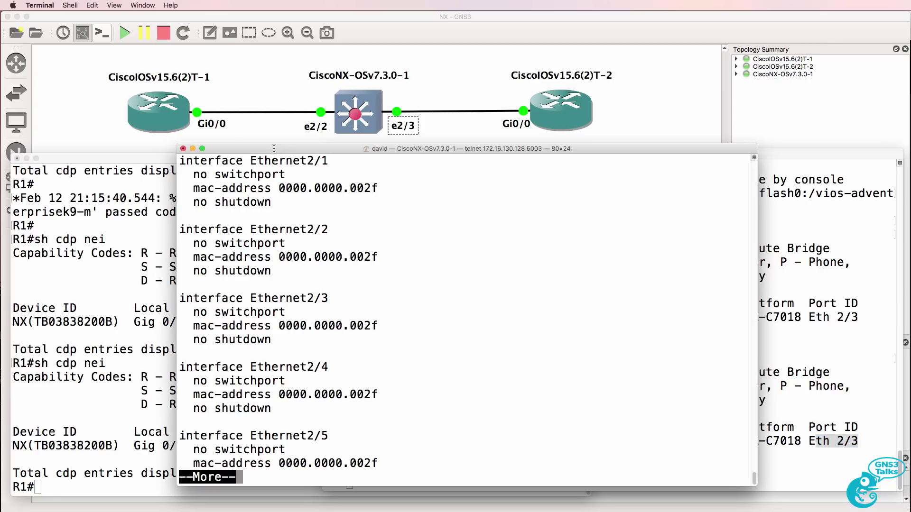
pyautogui.write('qint e2/2')
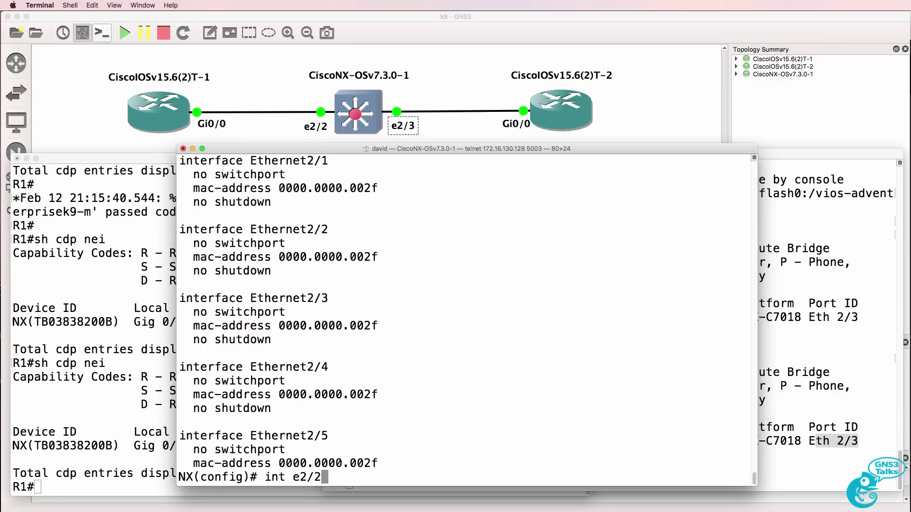
# Assign 10.1.1.254/24 to switch interface e2/2 and 10.1.2.254/24 to e2/3.
pyautogui.press('Return')
pyautogui.write('ip address 10.1.1')
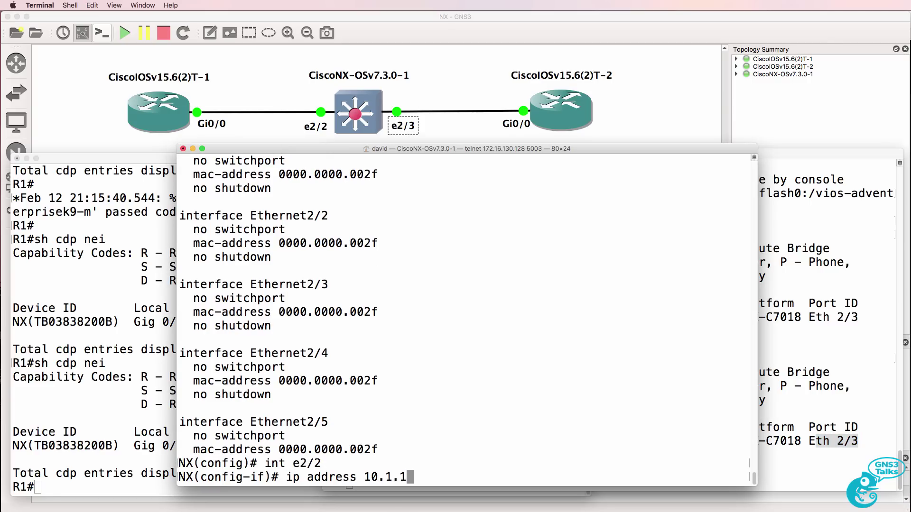
pyautogui.write('.254/24')
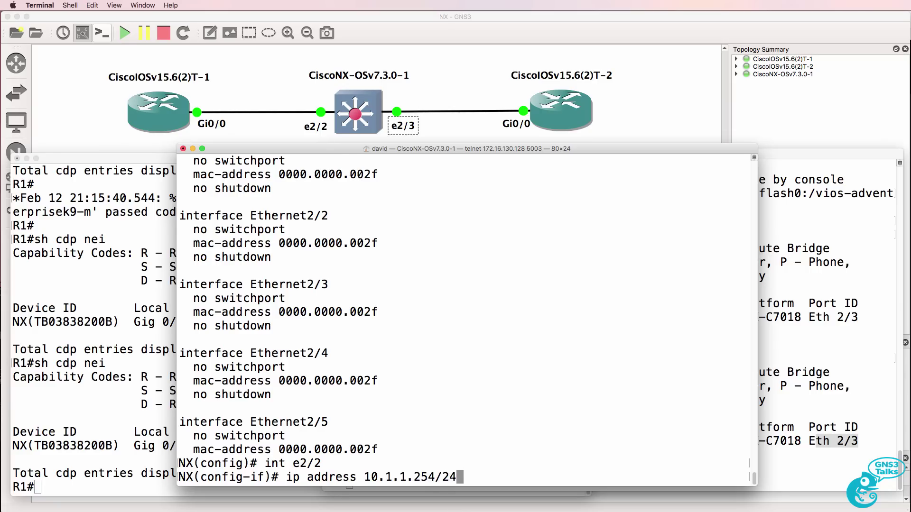
pyautogui.press('Return')
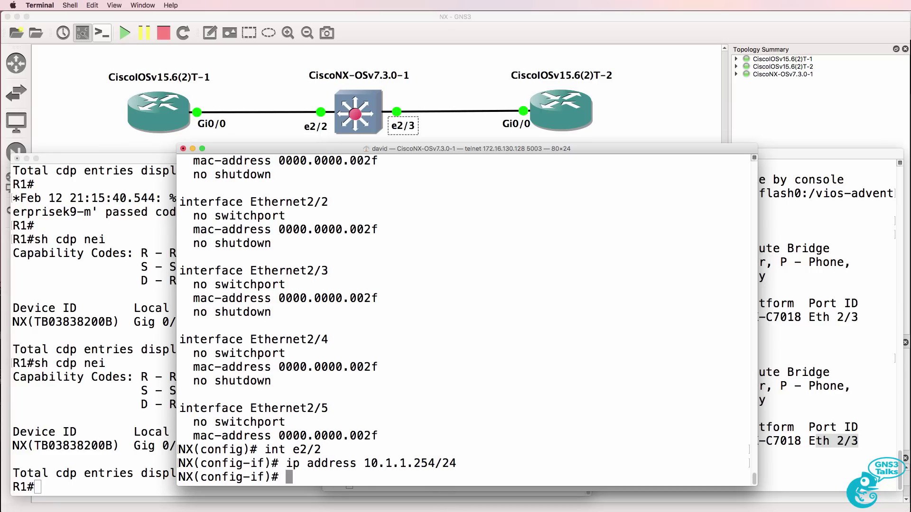
pyautogui.write('int e2/3')
pyautogui.press('Return')
pyautogui.write('ip ad')
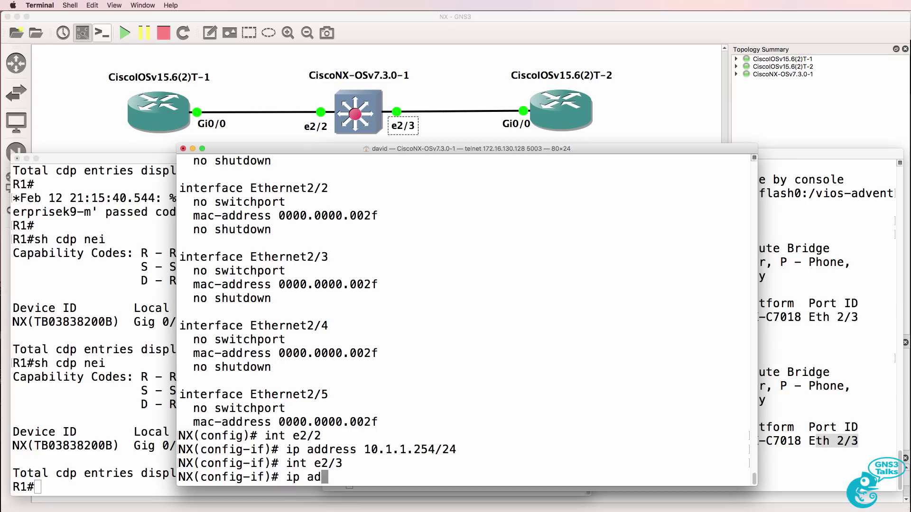
pyautogui.write('dress 10.1.')
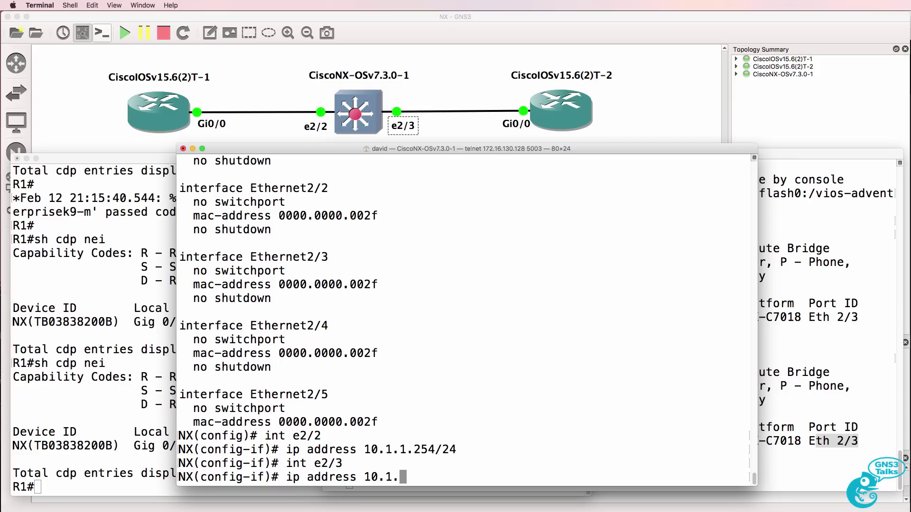
pyautogui.write('2.254/24')
pyautogui.press('Return')
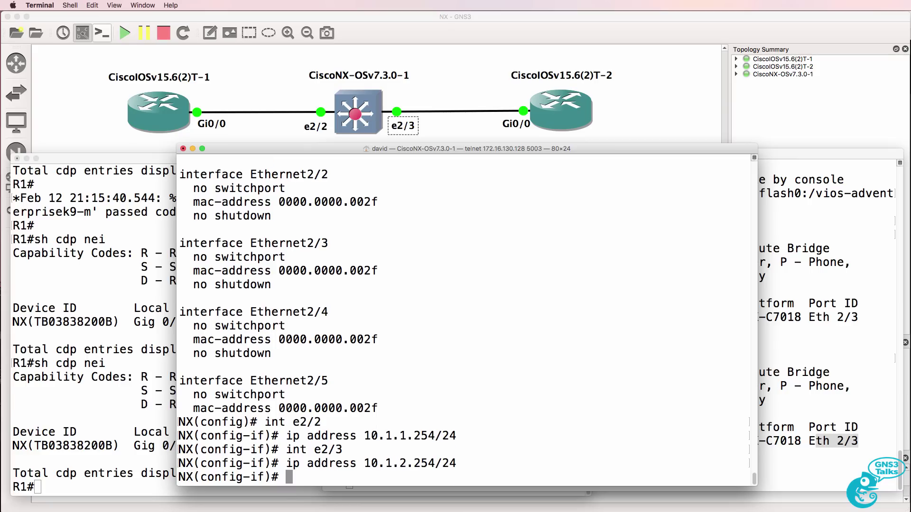
# Exit configuration mode and ping R1 at 10.1.1.1 and R2 at 10.1.2.2 from the switch.
pyautogui.write('end')
pyautogui.press('Return')
pyautogui.write('ping 1')
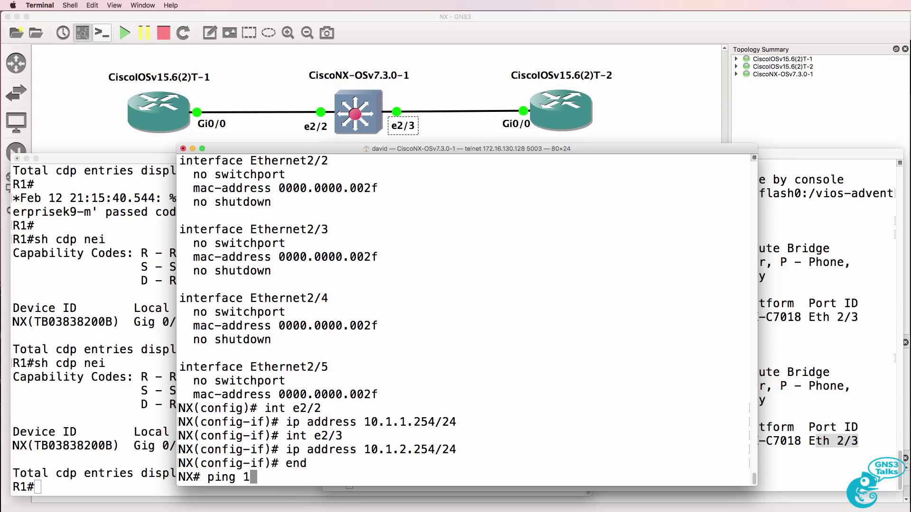
pyautogui.write('0.1.1.1')
pyautogui.press('Return')
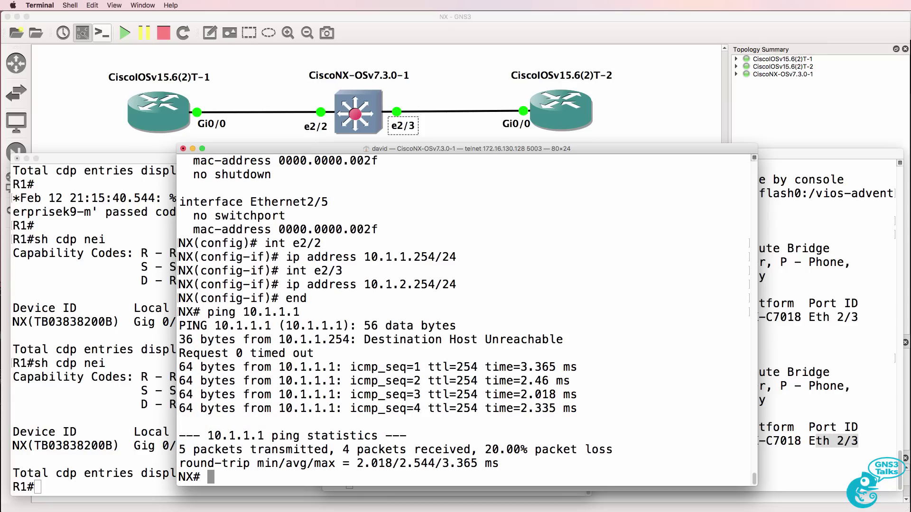
pyautogui.press('Up')
pyautogui.press('BackSpace')
pyautogui.press('BackSpace')
pyautogui.press('BackSpace')
pyautogui.write('2.2')
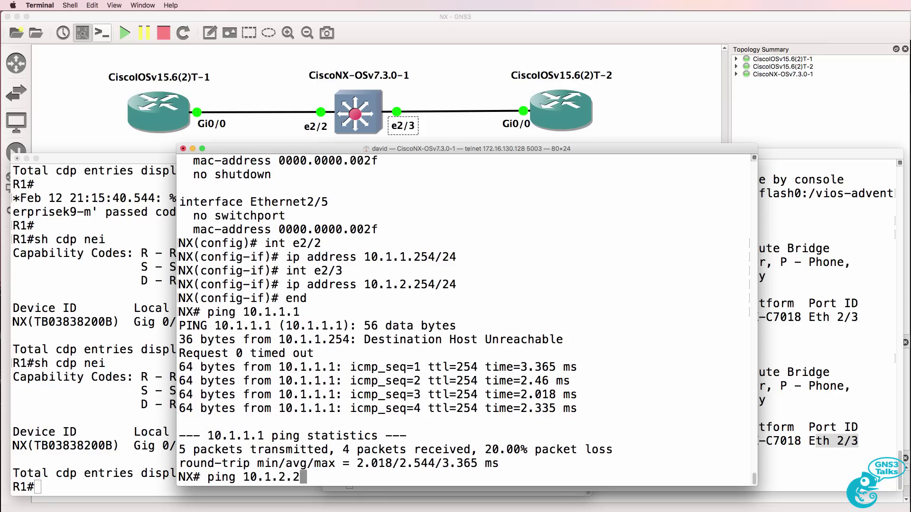
pyautogui.press('Return')
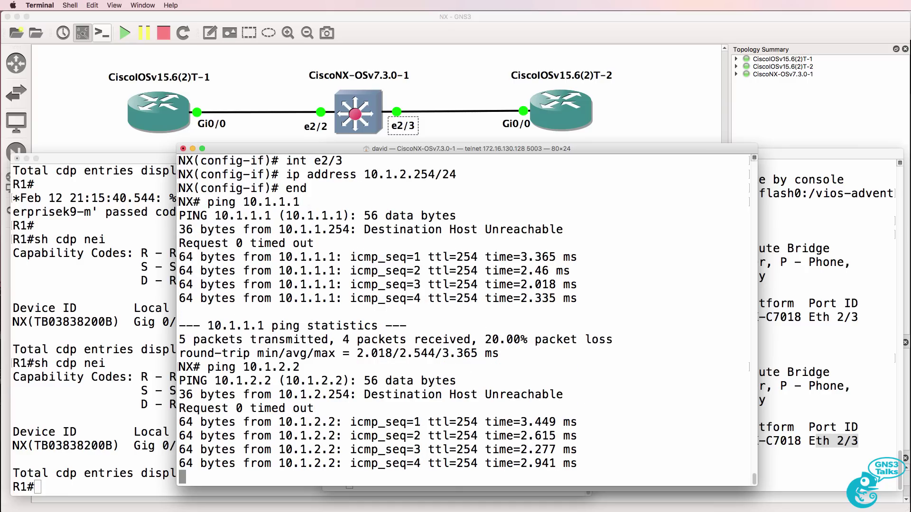
pyautogui.press('Return')
pyautogui.press('Return')
pyautogui.press('Return')
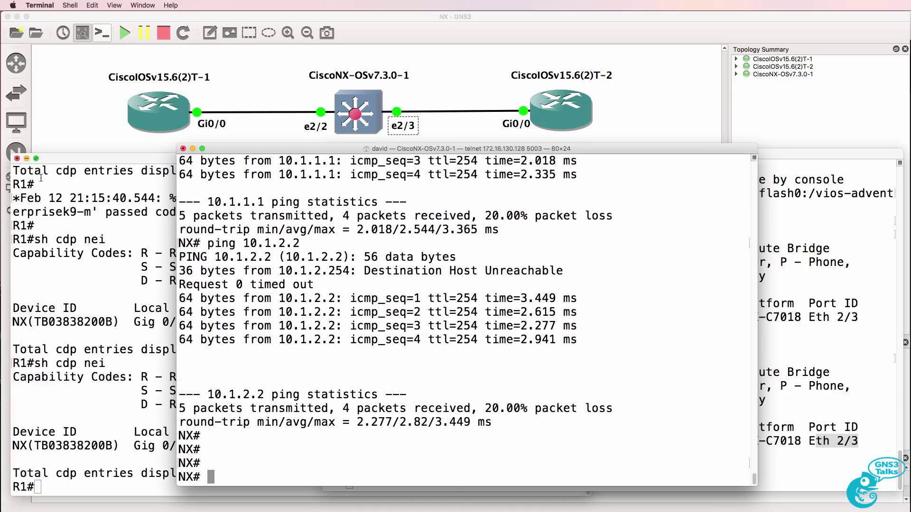
# Enable 'debug ip icmp' on R1, re-ping 10.1.1.1 from the switch and check R1's output.
pyautogui.press('super+grave')
pyautogui.press('Return')
pyautogui.write('debug ip')
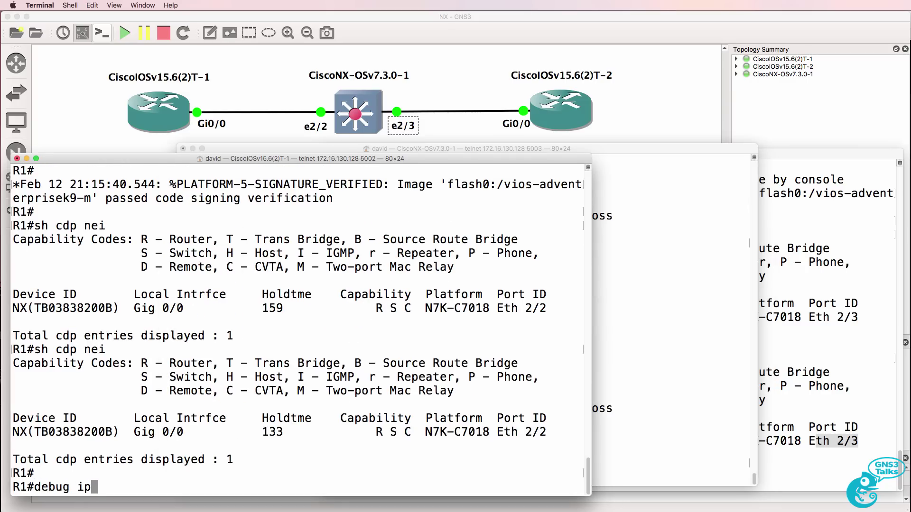
pyautogui.write(' icmp')
pyautogui.press('Return')
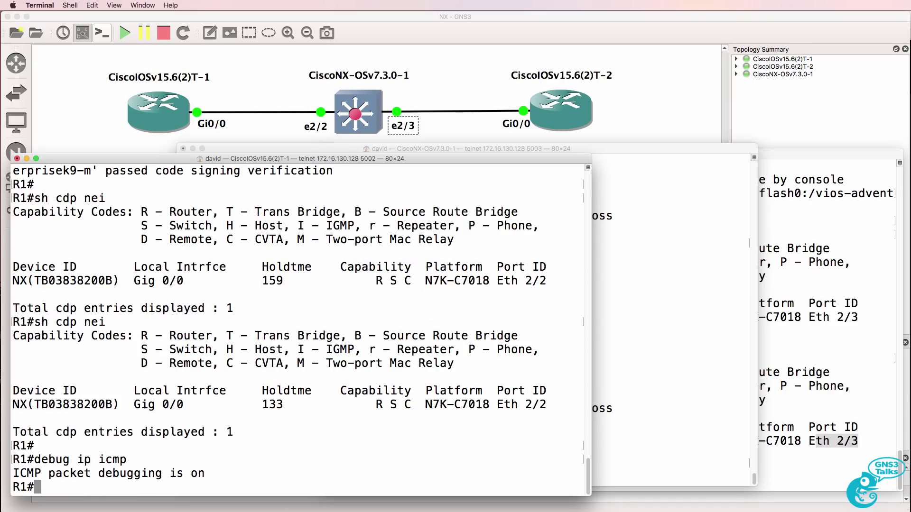
pyautogui.click(691, 295)
pyautogui.press('Up')
pyautogui.press('Up')
pyautogui.press('Return')
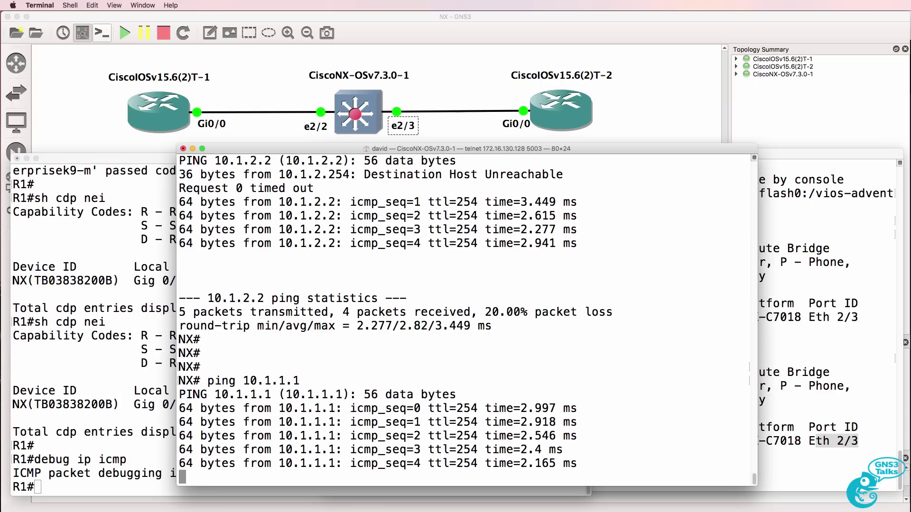
pyautogui.click(70, 416)
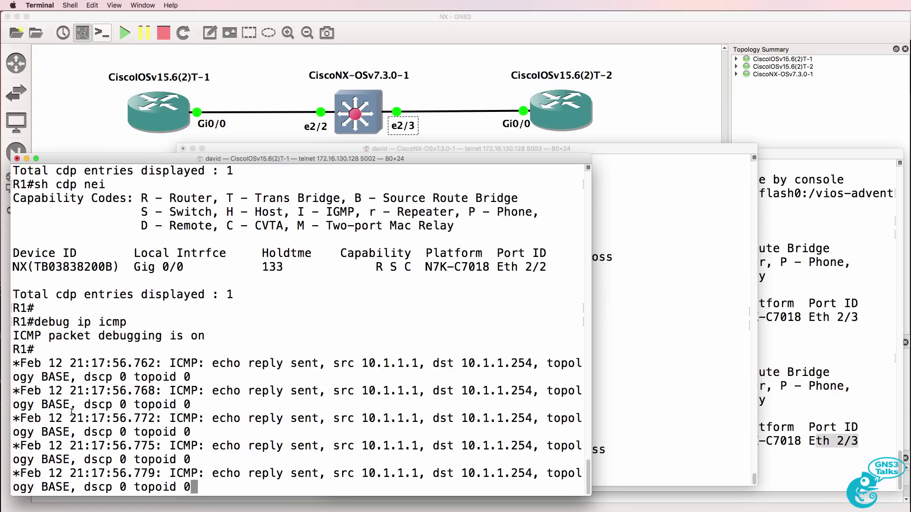
pyautogui.click(629, 365)
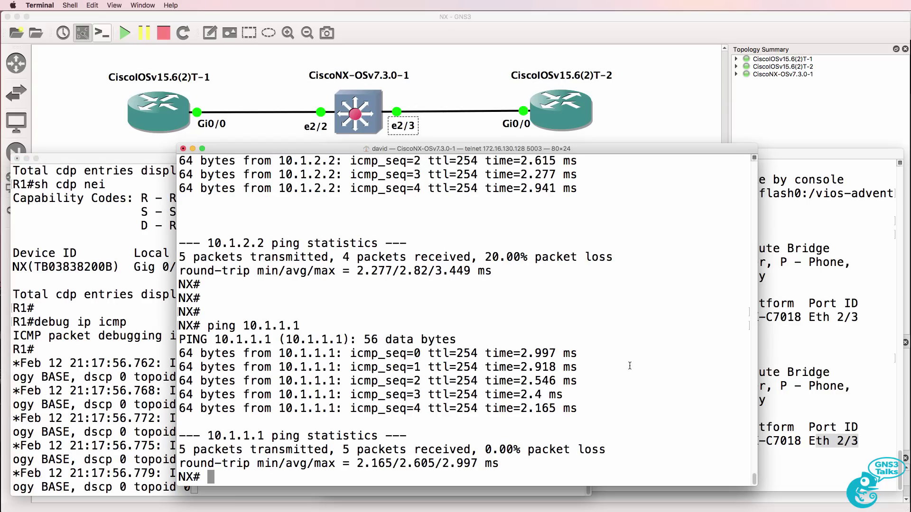
# Enable 'debug ip icmp' on R2.
pyautogui.click(828, 355)
pyautogui.write('debug')
pyautogui.press('BackSpace')
pyautogui.press('BackSpace')
pyautogui.write('i')
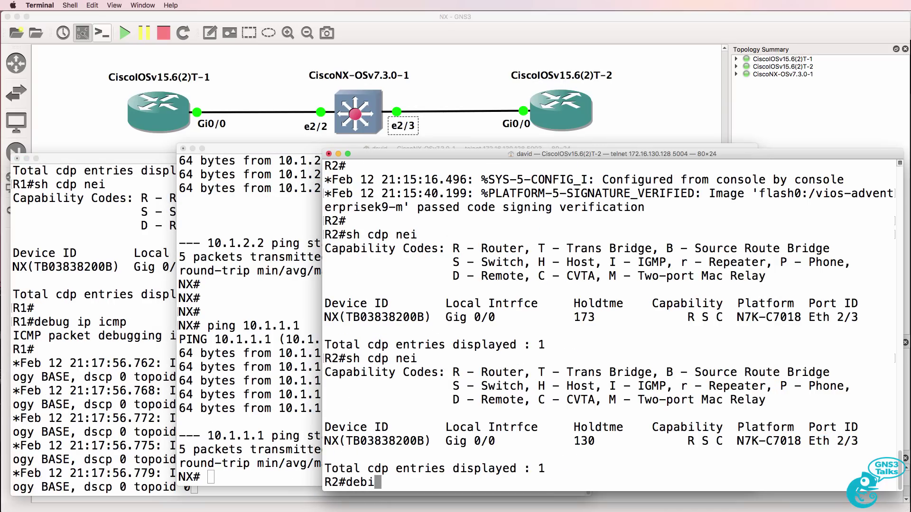
pyautogui.press('BackSpace')
pyautogui.write('ug ip ')
pyautogui.write('icm')
pyautogui.press('BackSpace')
pyautogui.write('cmp')
pyautogui.press('Return')
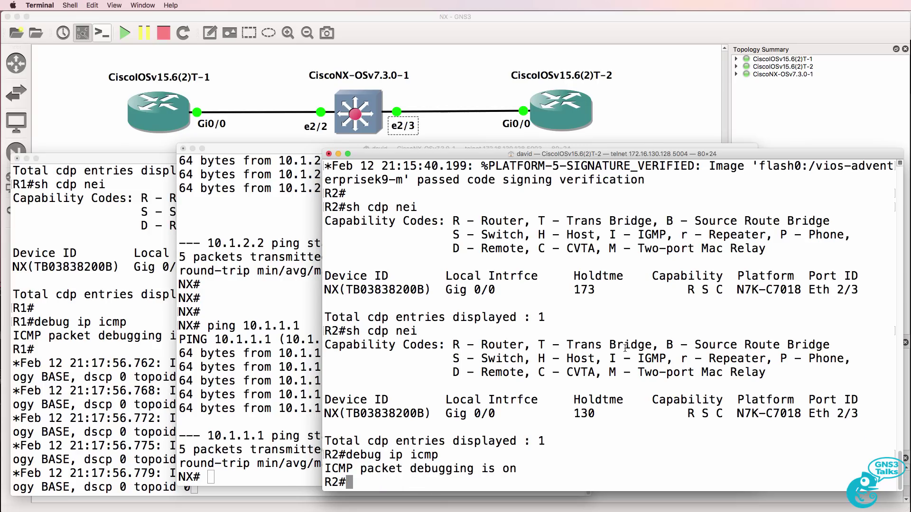
# Re-ping 10.1.1.1 and 10.1.2.2 from the NX switch.
pyautogui.press('super+grave')
pyautogui.press('Up')
pyautogui.press('Return')
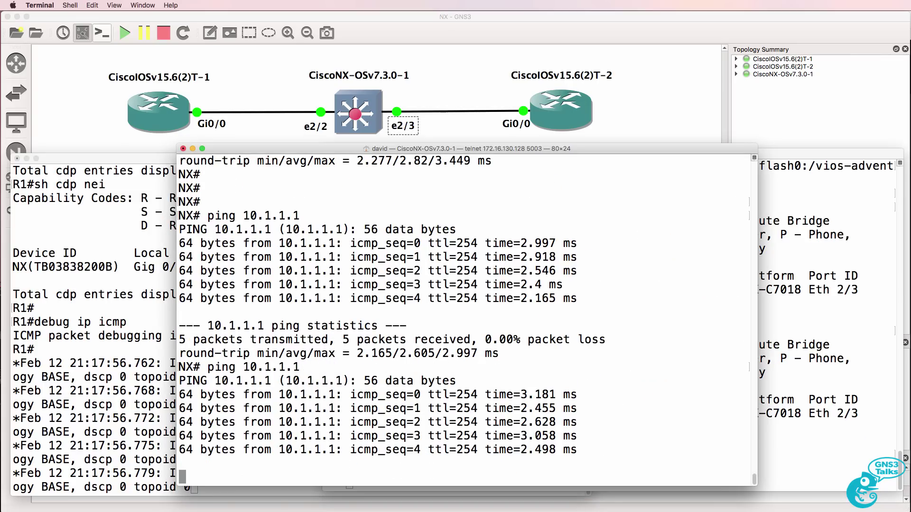
pyautogui.press('Up')
pyautogui.press('Return')
pyautogui.press('Return')
pyautogui.press('Up')
pyautogui.press('BackSpace')
pyautogui.press('BackSpace')
pyautogui.press('BackSpace')
pyautogui.write('2.2')
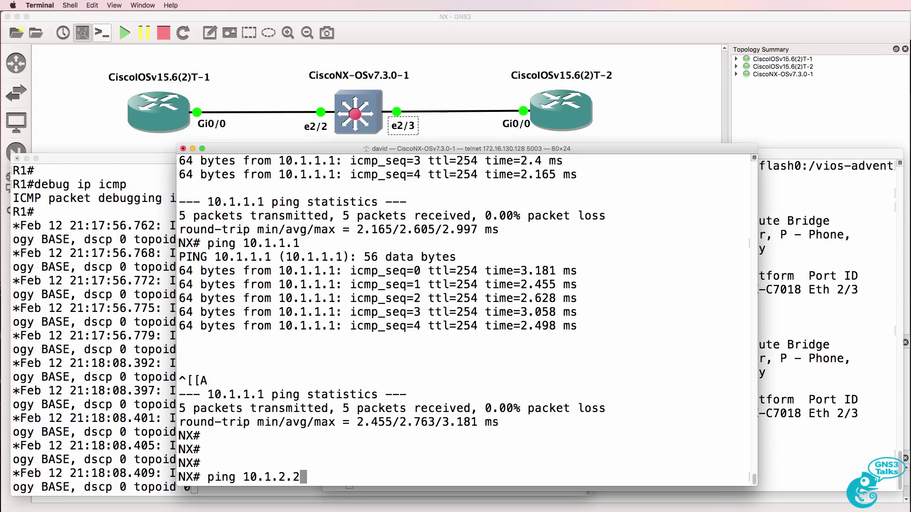
pyautogui.press('Return')
# Highlight the ICMP echo reply debug lines on R2 and R1.
pyautogui.click(776, 315)
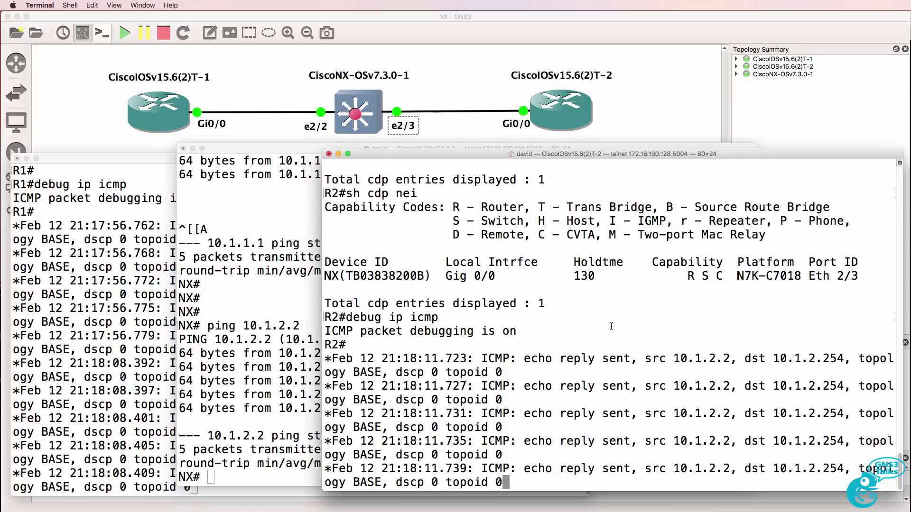
pyautogui.moveTo(611, 326); pyautogui.dragTo(592, 487)
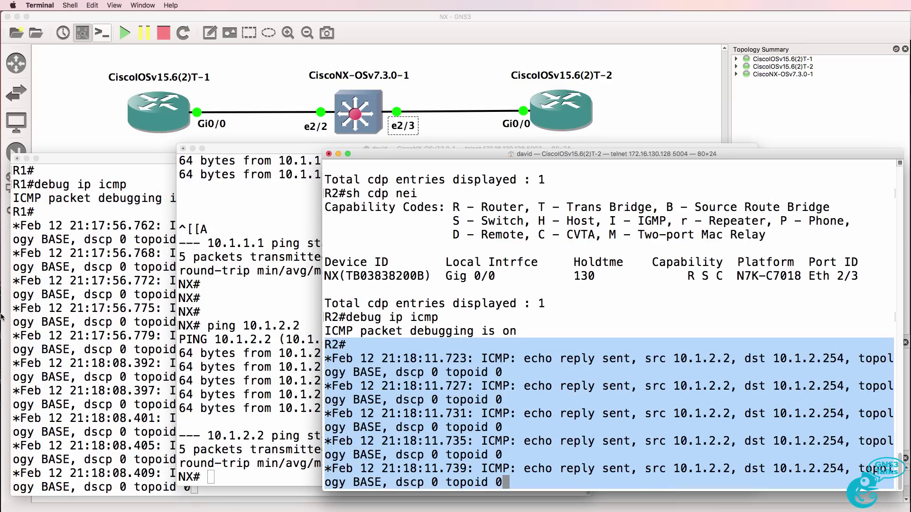
pyautogui.click(59, 318)
pyautogui.moveTo(75, 335); pyautogui.dragTo(400, 510)
pyautogui.click(284, 149)
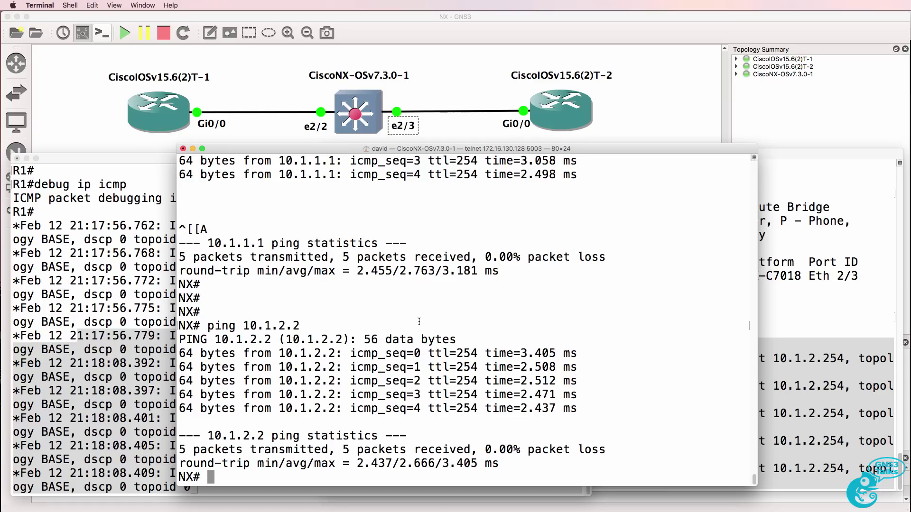
# Turn off all debugging on R1 with 'un all'.
pyautogui.click(27, 406)
pyautogui.write('una')
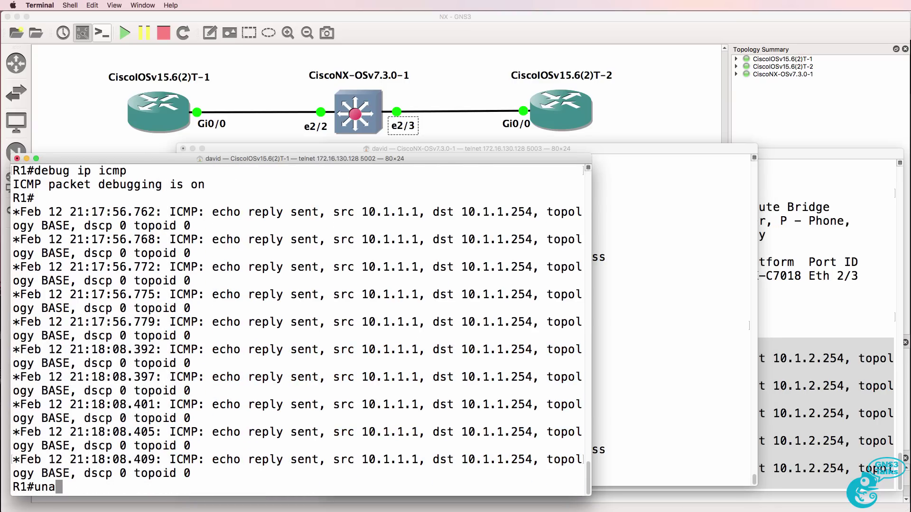
pyautogui.press('BackSpace')
pyautogui.write('all')
pyautogui.press('Return')
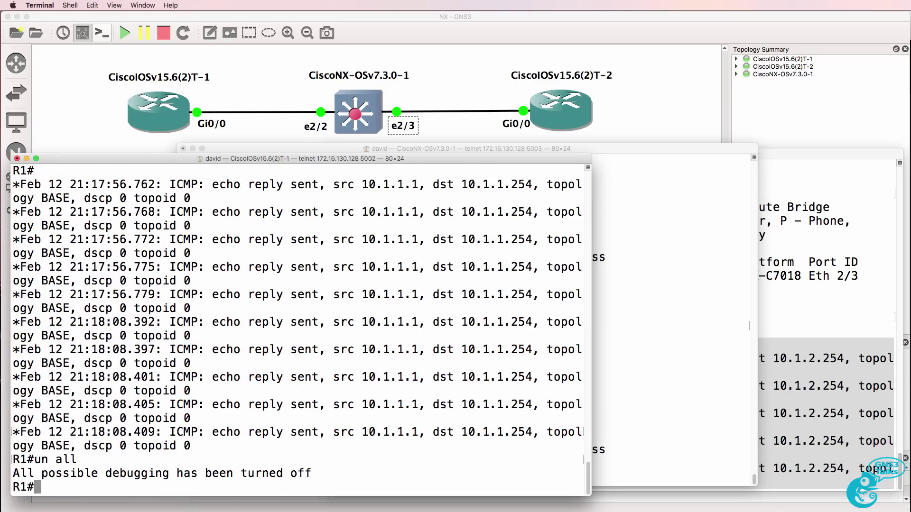
# Configure OSPF process 1 on R1 with network 0.0.0.0 0.0.0.0 area 0.
pyautogui.write('conf t')
pyautogui.press('Return')
pyautogui.write('rotuer')
pyautogui.press('BackSpace')
pyautogui.press('BackSpace')
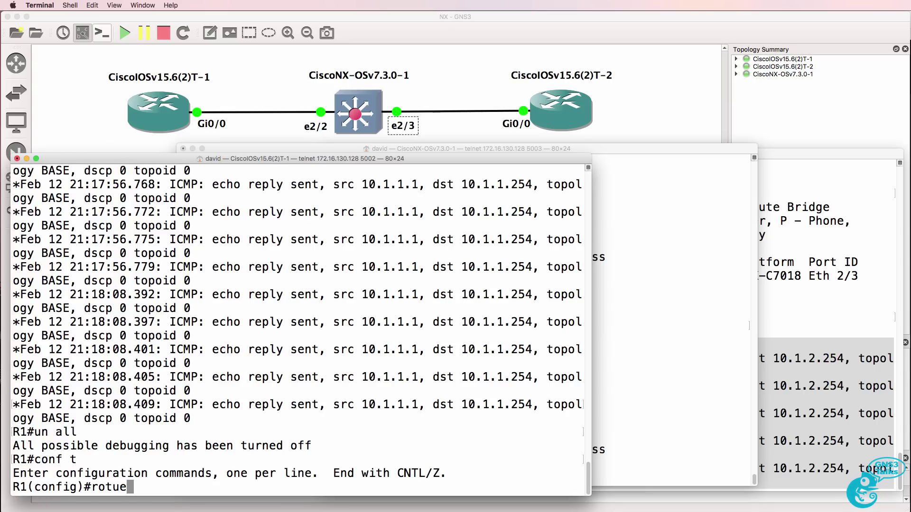
pyautogui.press('BackSpace')
pyautogui.press('BackSpace')
pyautogui.press('BackSpace')
pyautogui.write('uter i')
pyautogui.write('spf')
pyautogui.press('BackSpace')
pyautogui.press('BackSpace')
pyautogui.press('BackSpace')
pyautogui.press('BackSpace')
pyautogui.write('ospf 1')
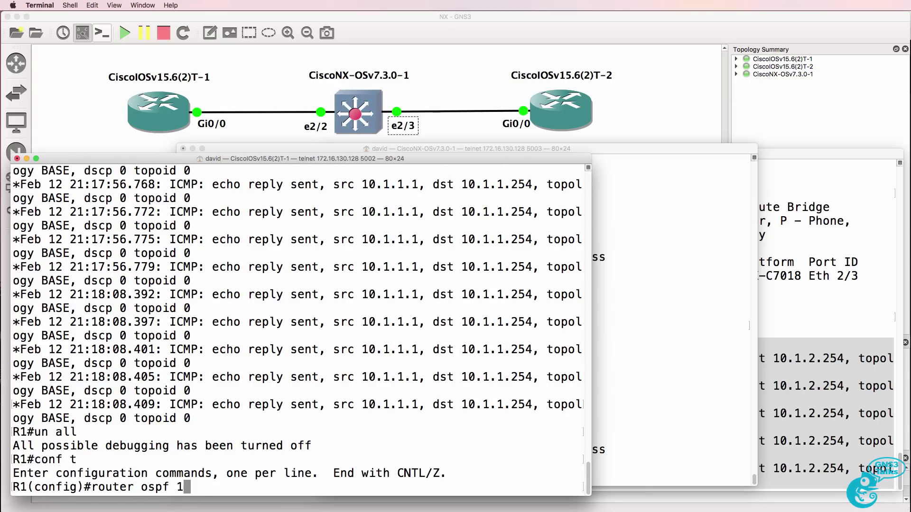
pyautogui.press('Return')
pyautogui.write('net')
pyautogui.press('Tab')
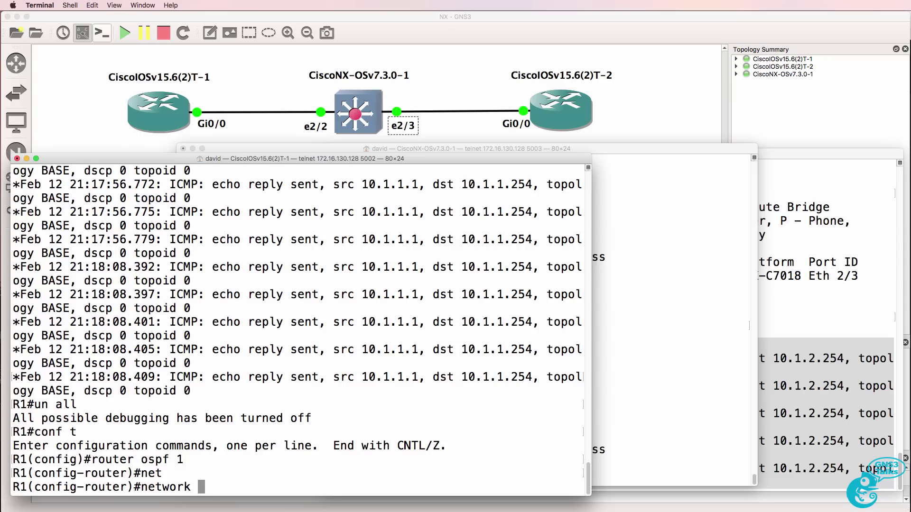
pyautogui.write('0.0.0.0 0.0.0.0 area ')
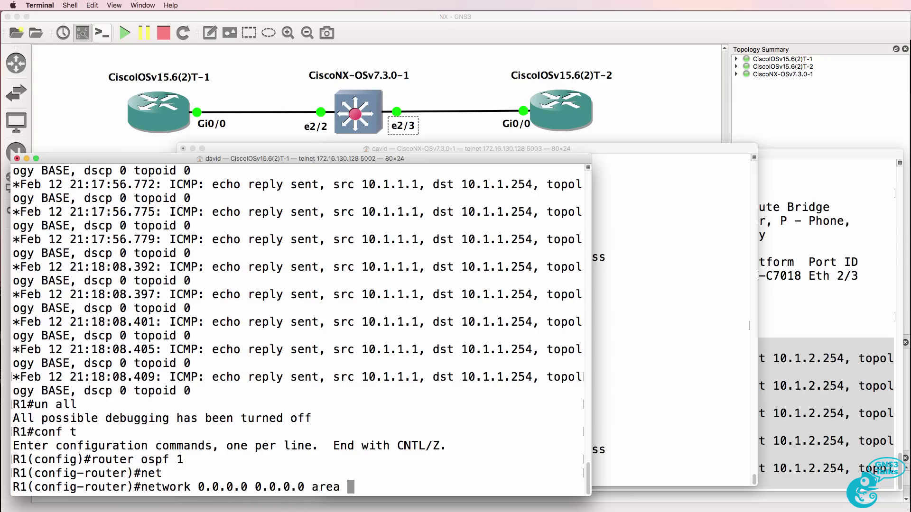
pyautogui.write('0')
pyautogui.press('Return')
pyautogui.write('end')
pyautogui.press('Return')
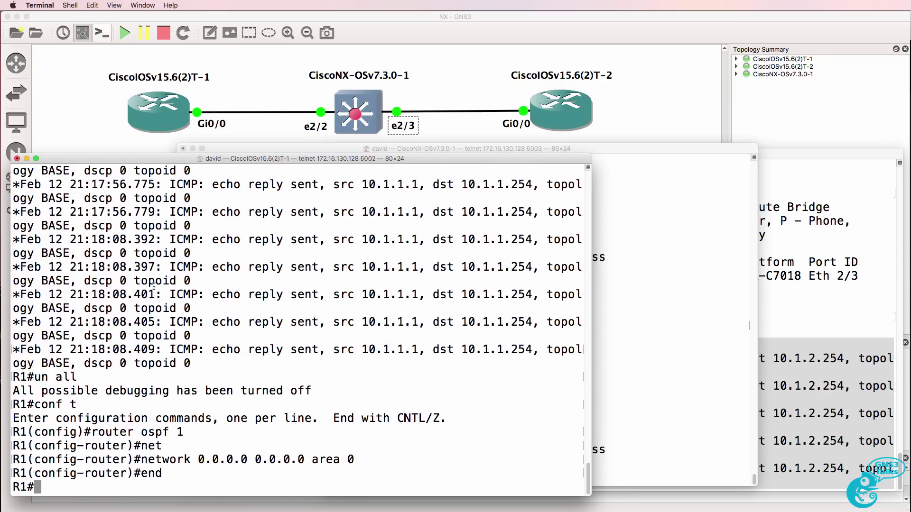
# Show the switch's running config and highlight Ethernet2/2 and Ethernet2/3's no switchport lines.
pyautogui.click(658, 259)
pyautogui.write('sh run')
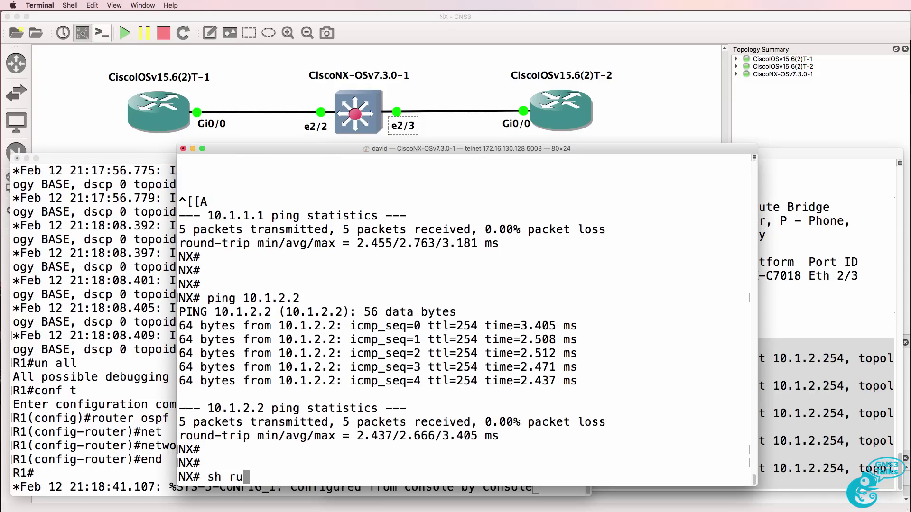
pyautogui.press('Return')
pyautogui.press('space')
pyautogui.press('space')
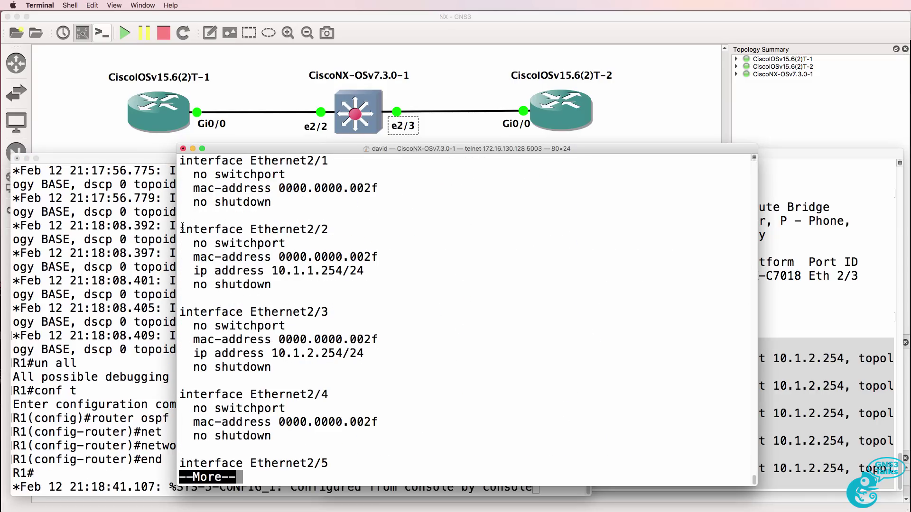
pyautogui.moveTo(182, 227); pyautogui.dragTo(341, 378)
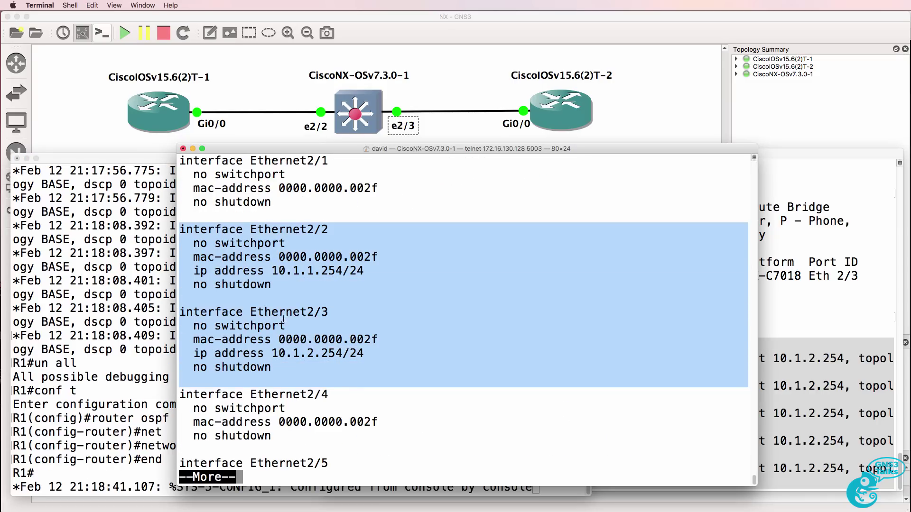
pyautogui.moveTo(301, 243); pyautogui.dragTo(192, 236)
pyautogui.moveTo(286, 326); pyautogui.dragTo(193, 325)
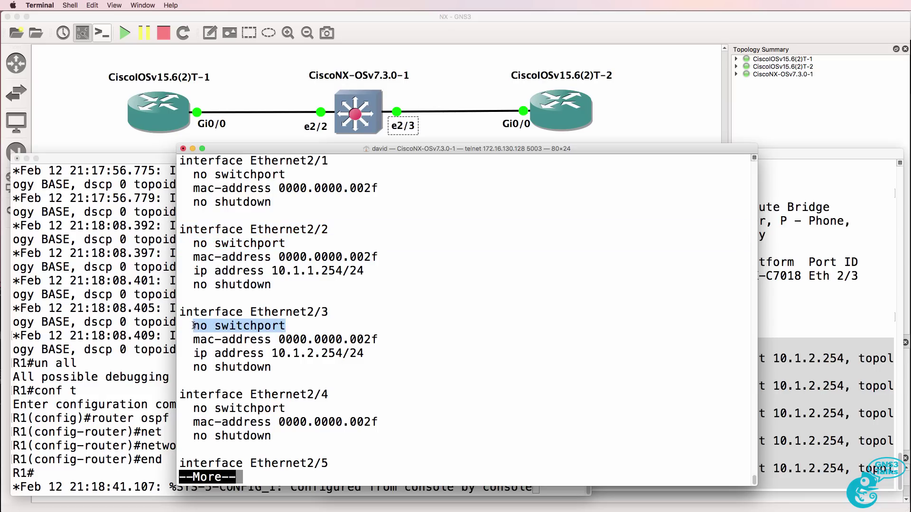
# Configure OSPF process 1 on R2 with network 0.0.0.0 0.0.0.0 area 0.
pyautogui.click(783, 323)
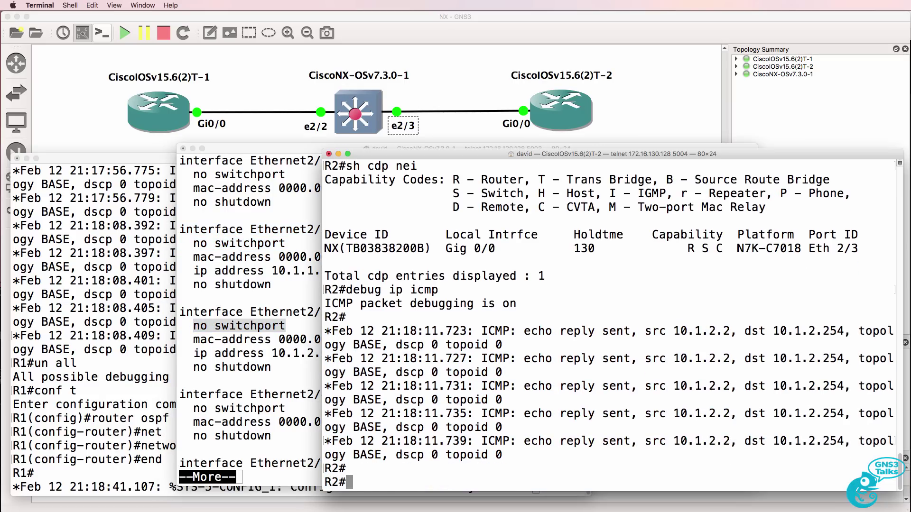
pyautogui.write('conf t')
pyautogui.press('Return')
pyautogui.write('router osp')
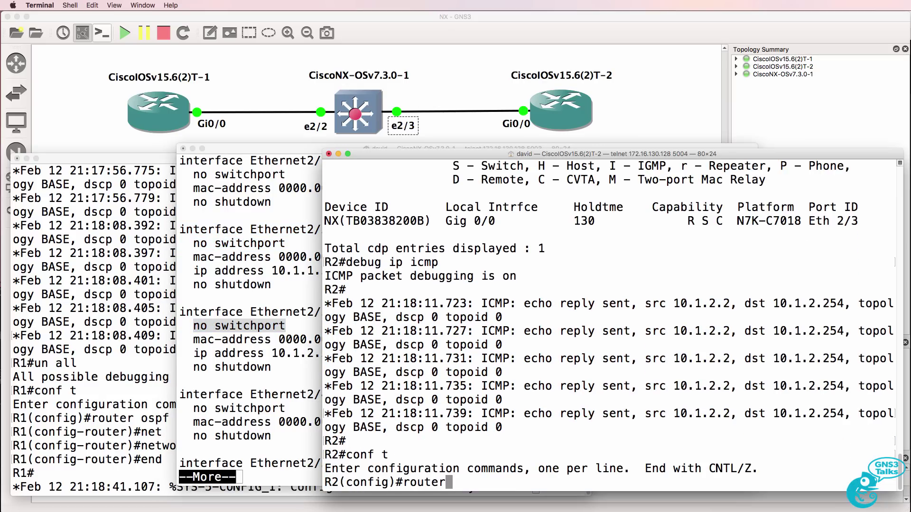
pyautogui.press('BackSpace')
pyautogui.press('BackSpace')
pyautogui.press('BackSpace')
pyautogui.write('opsf 1')
pyautogui.press('Return')
pyautogui.write('router ospf 1')
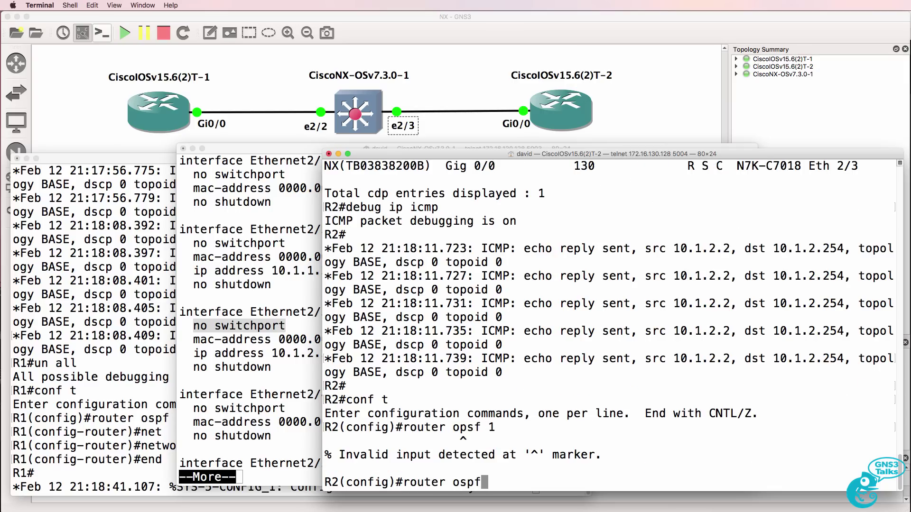
pyautogui.press('Return')
pyautogui.write('net')
pyautogui.press('Tab')
pyautogui.write('0.')
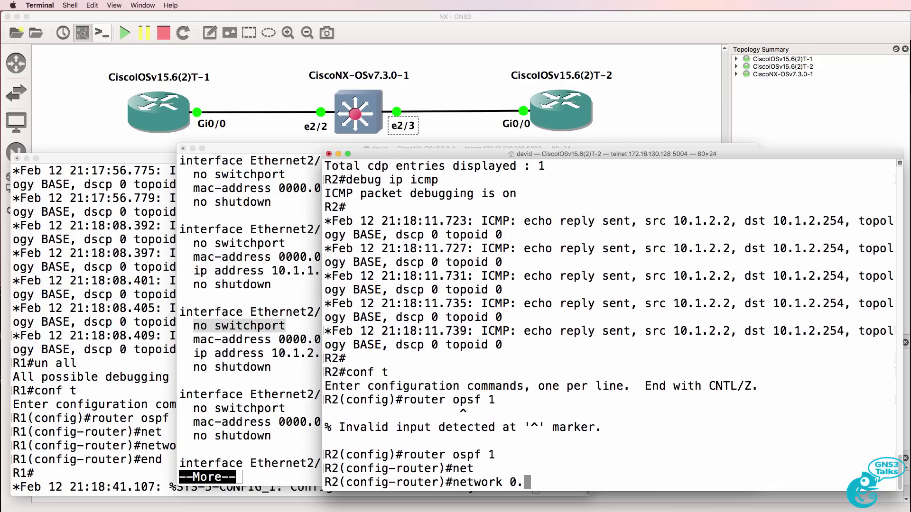
pyautogui.write('0.0.0 0.0.0.0 area 0')
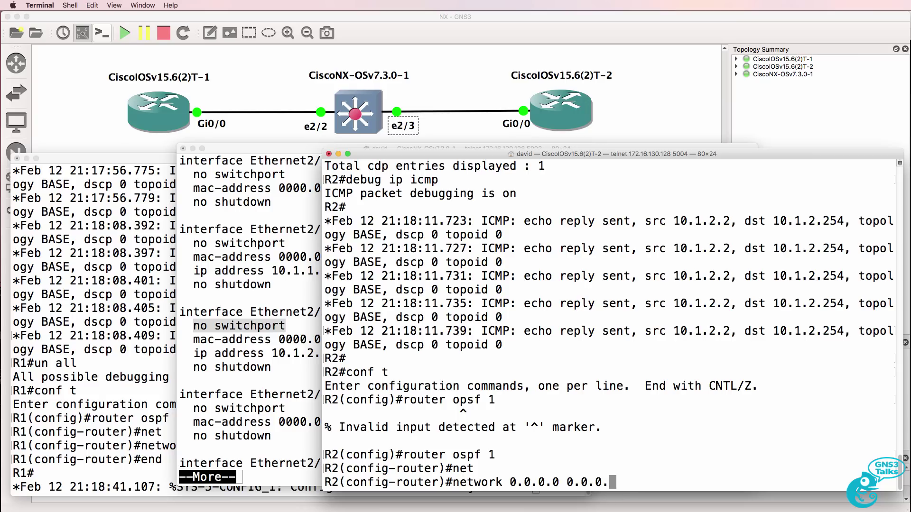
pyautogui.press('Return')
pyautogui.write('end')
pyautogui.press('Return')
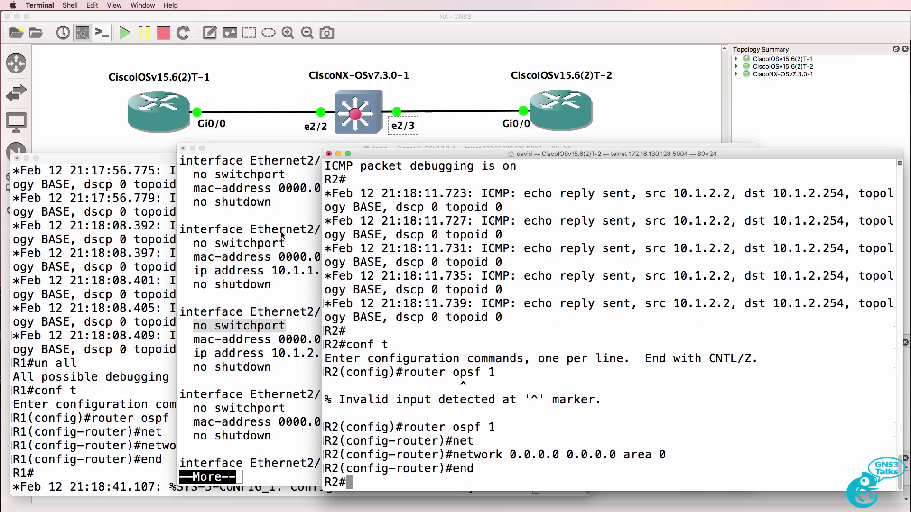
# On the NX switch, try 'router ospf 1', then activate the licence grace-period.
pyautogui.press('super+grave')
pyautogui.write('qconf t')
pyautogui.press('Return')
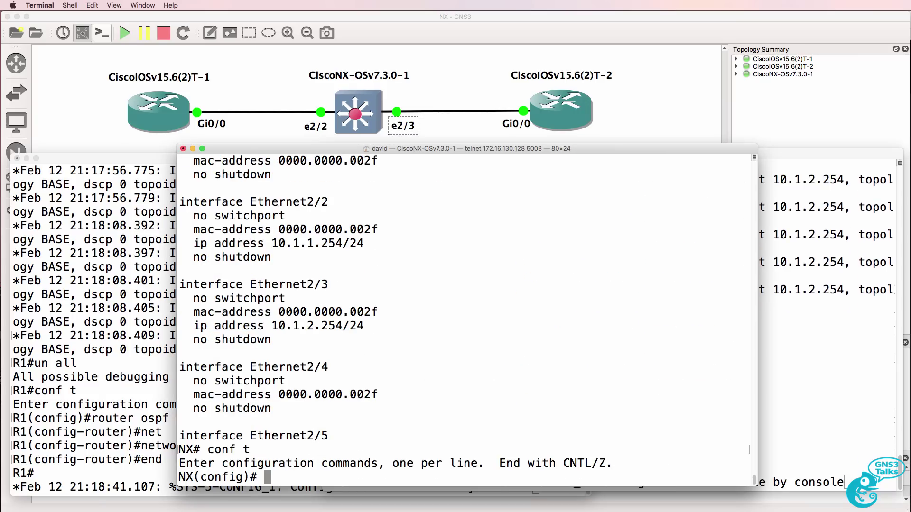
pyautogui.write('router ospf 1')
pyautogui.press('Return')
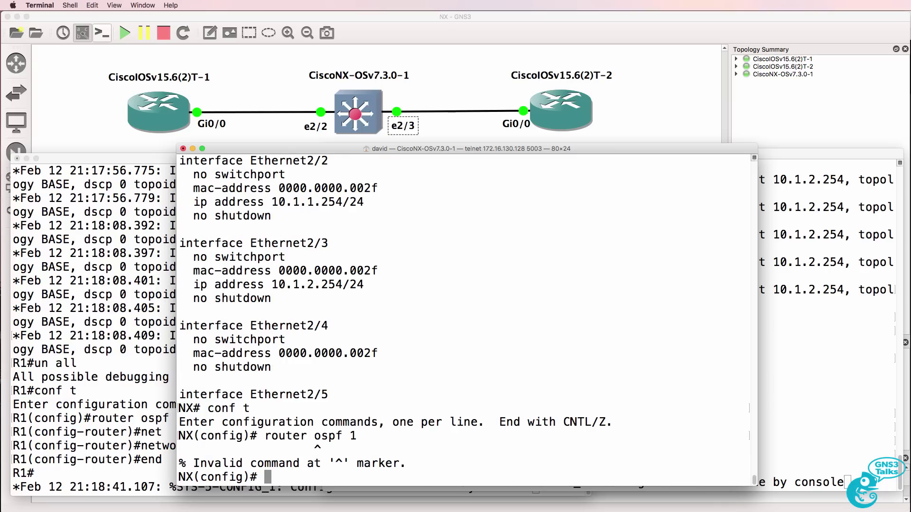
pyautogui.write('router ?')
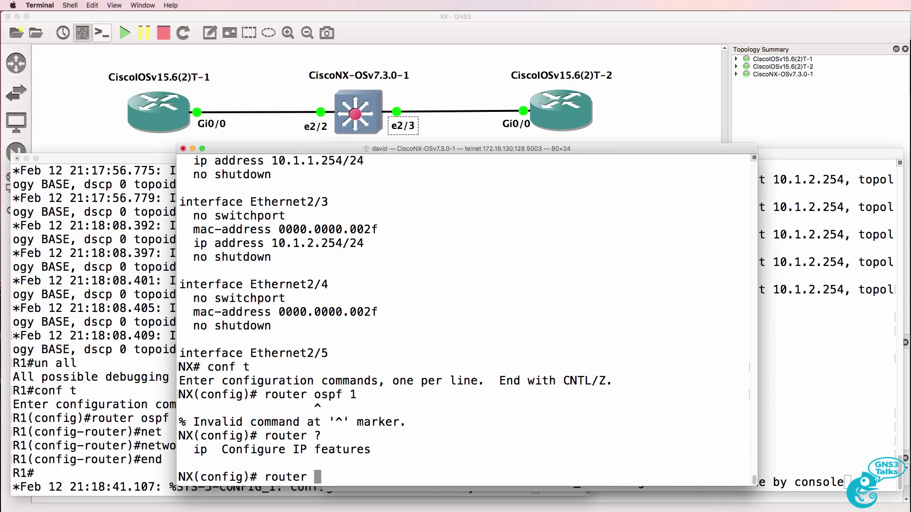
pyautogui.write('ip ?')
pyautogui.press('BackSpace')
pyautogui.press('BackSpace')
pyautogui.press('BackSpace')
pyautogui.press('BackSpace')
pyautogui.press('BackSpace')
pyautogui.press('BackSpace')
pyautogui.press('BackSpace')
pyautogui.press('BackSpace')
pyautogui.press('BackSpace')
pyautogui.press('BackSpace')
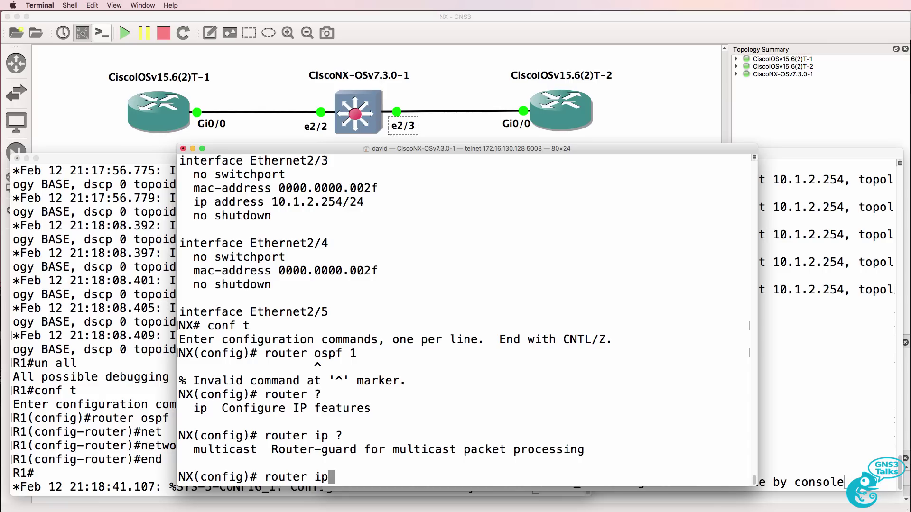
pyautogui.write('license ?')
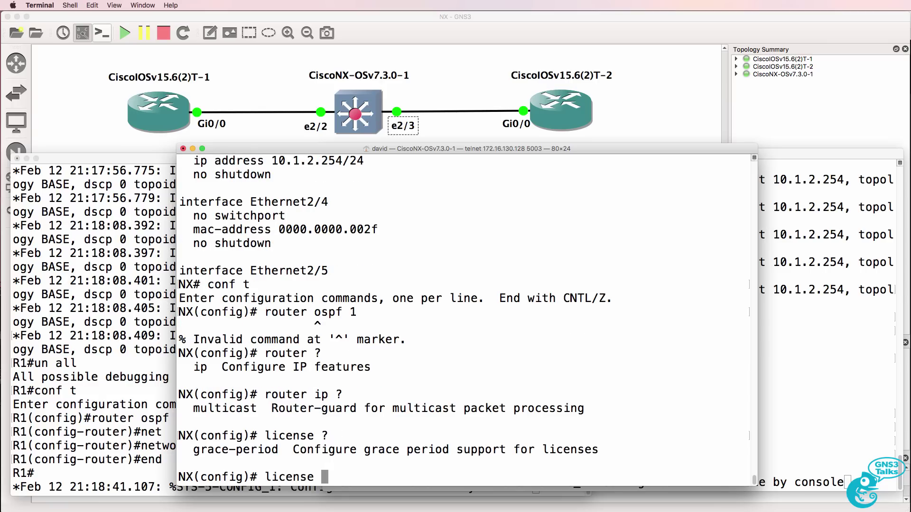
pyautogui.write('g')
pyautogui.press('Tab')
pyautogui.press('Return')
pyautogui.press('Return')
pyautogui.press('Return')
pyautogui.press('Return')
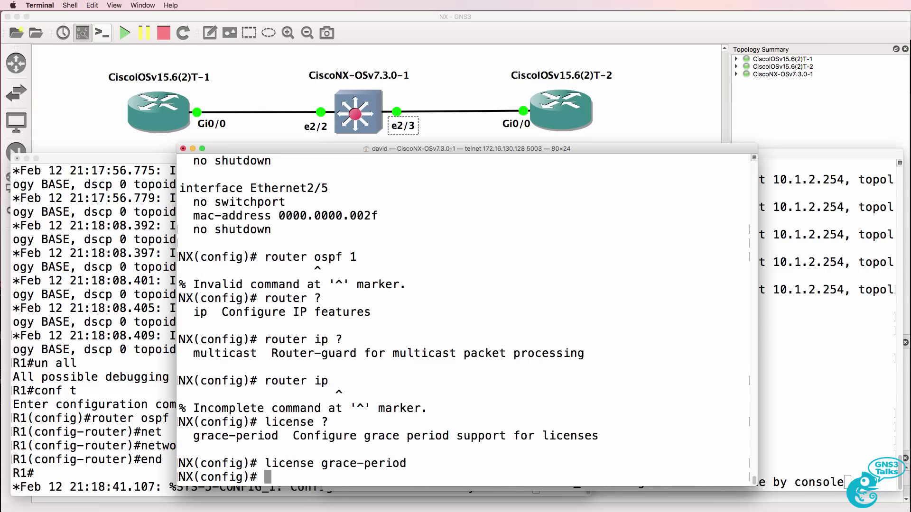
# Retry 'router ospf 1' and enable 'feature ospf' on the switch.
pyautogui.write('router ospf 1')
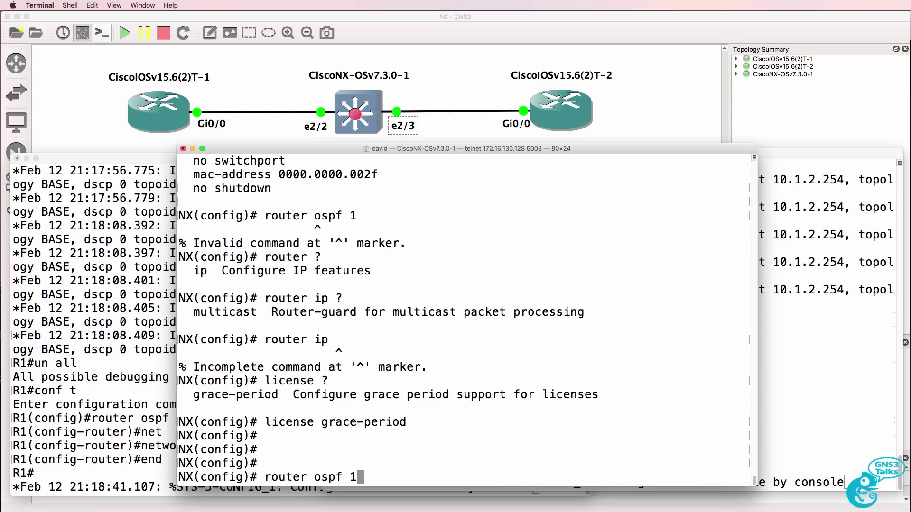
pyautogui.press('Return')
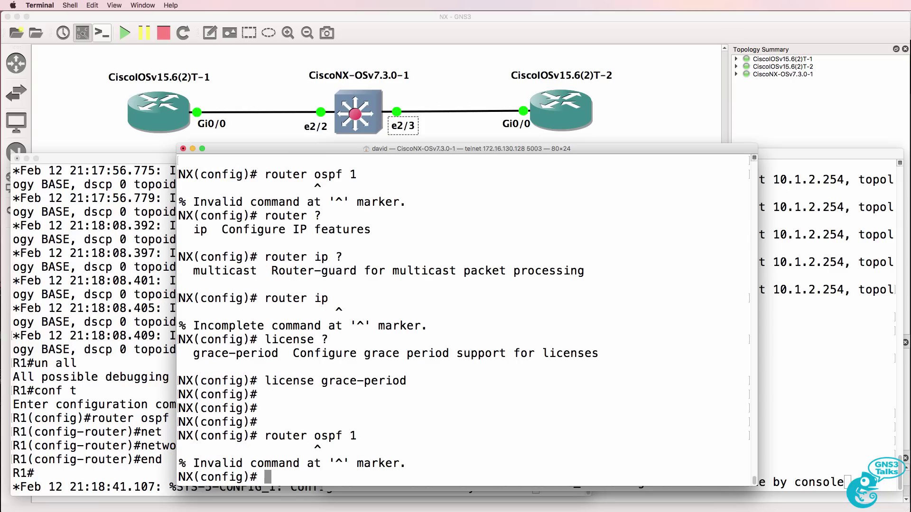
pyautogui.write('feature ?')
pyautogui.press('space')
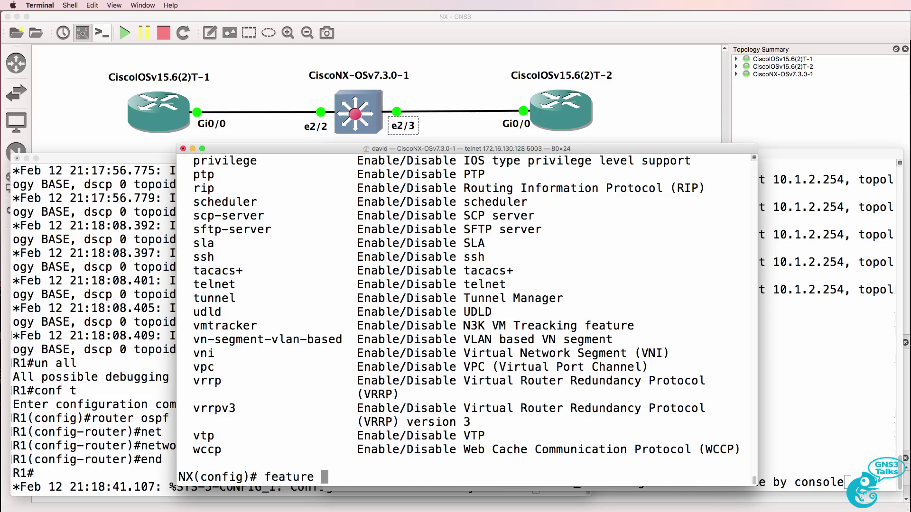
pyautogui.write('ospf')
pyautogui.press('Return')
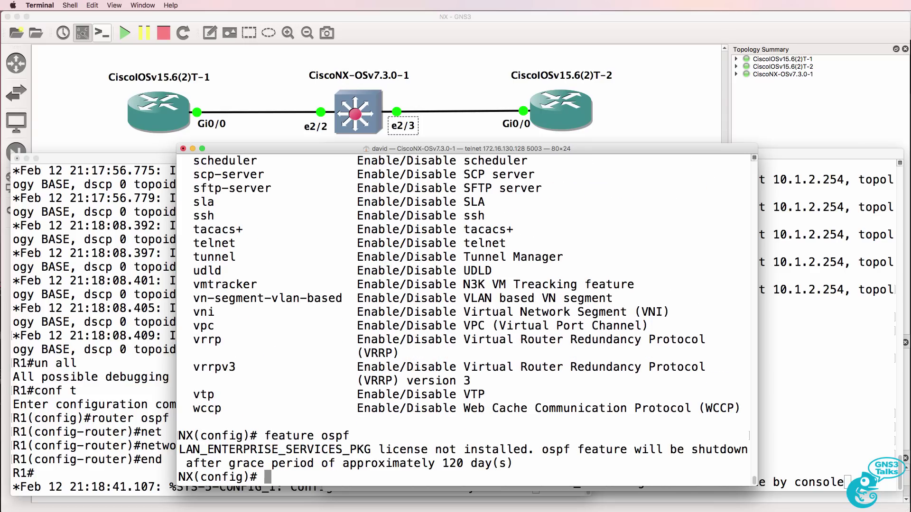
# Create OSPF process 1 on the NX-OSv switch with router ID 2.2.2.2.
pyautogui.write('router ospf 1')
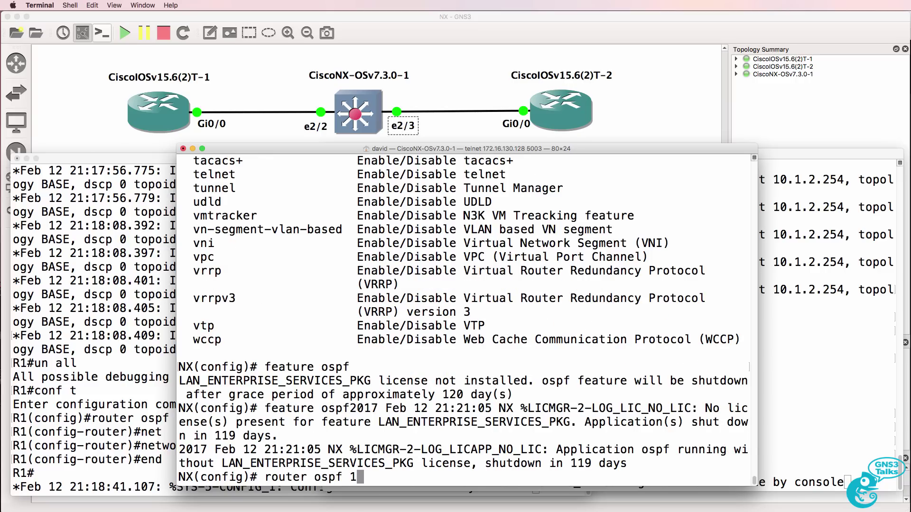
pyautogui.press('Return')
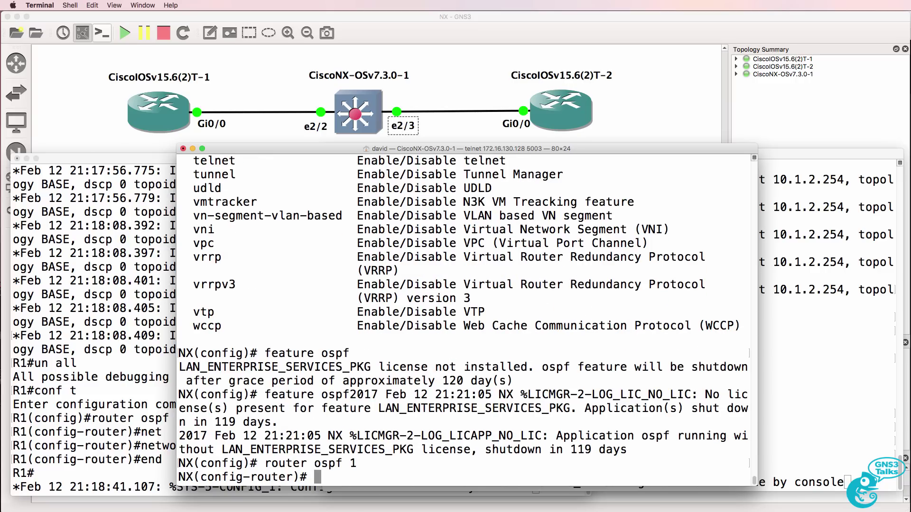
pyautogui.write('router-id 2.2.2.2')
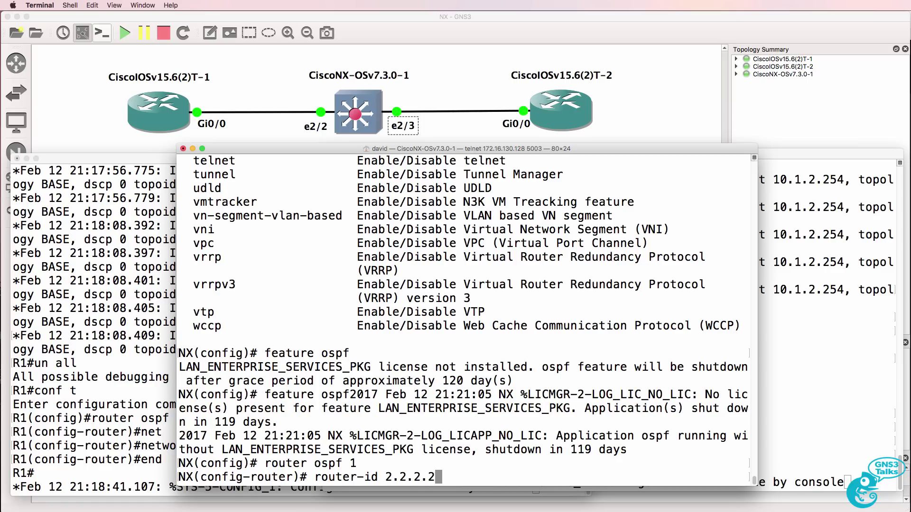
pyautogui.press('Return')
# Review the running configuration for the Ethernet2/2 and Ethernet2/3 addressing.
pyautogui.write('int e2/2')
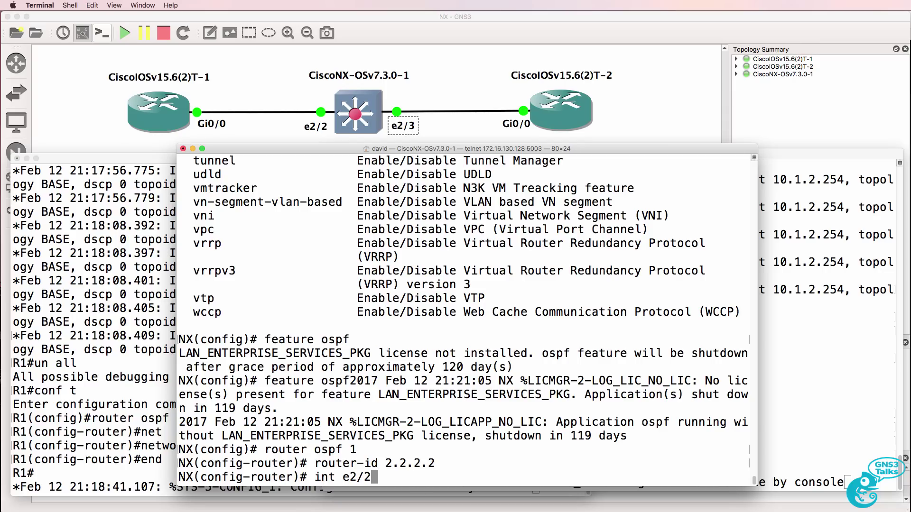
pyautogui.press('Return')
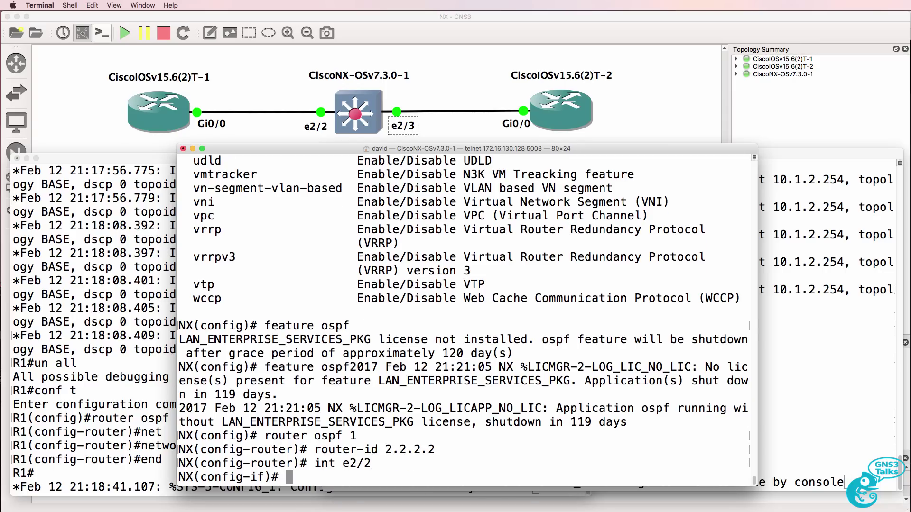
pyautogui.write('sh run')
pyautogui.press('Return')
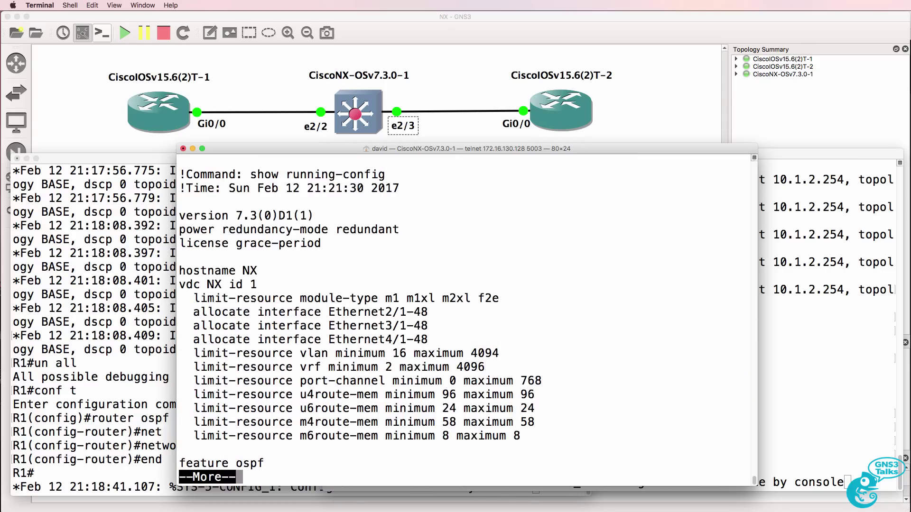
pyautogui.press('space')
pyautogui.press('space')
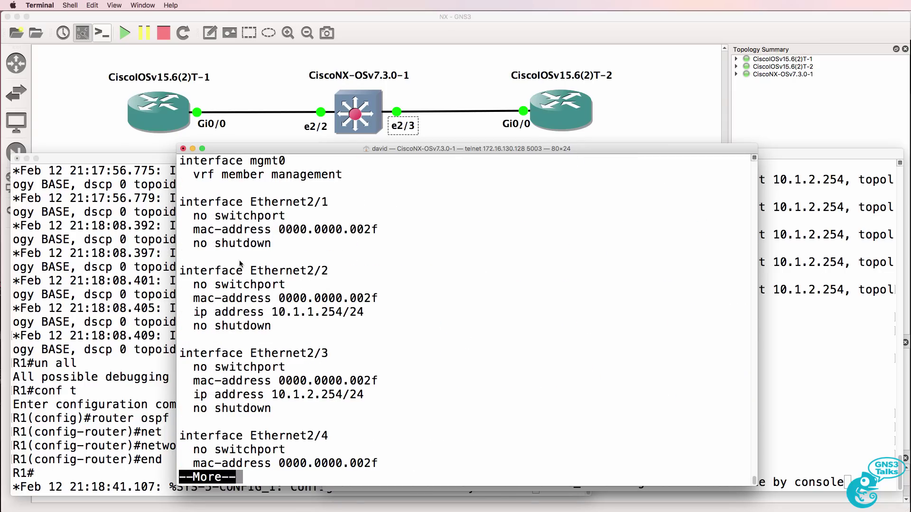
pyautogui.moveTo(193, 270); pyautogui.dragTo(399, 419)
# Put interfaces e2/2 and e2/3 into OSPF process 1, area 0.
pyautogui.write('q')
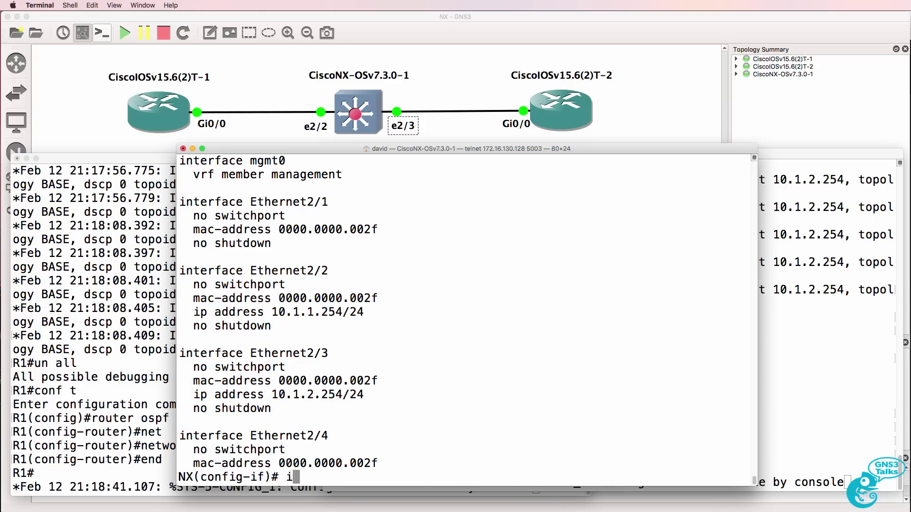
pyautogui.write('int e2/2')
pyautogui.press('Return')
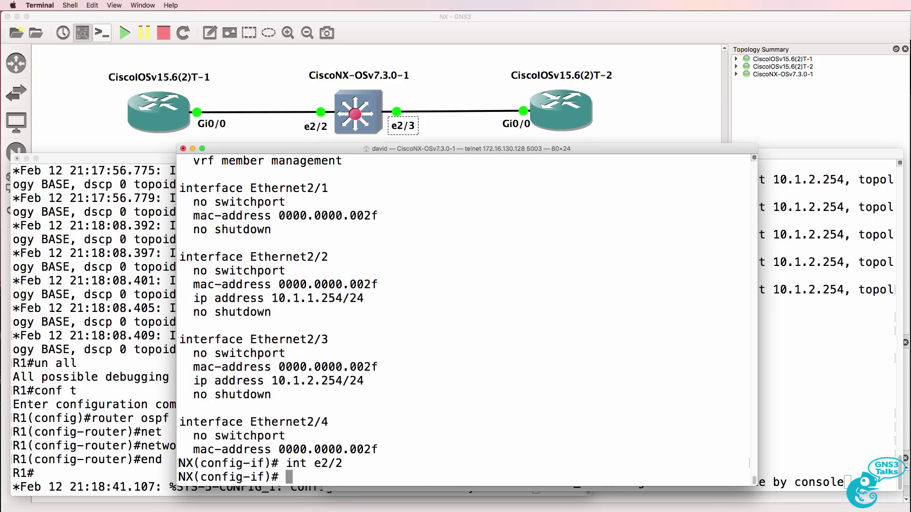
pyautogui.write('ip router ?ospf ')
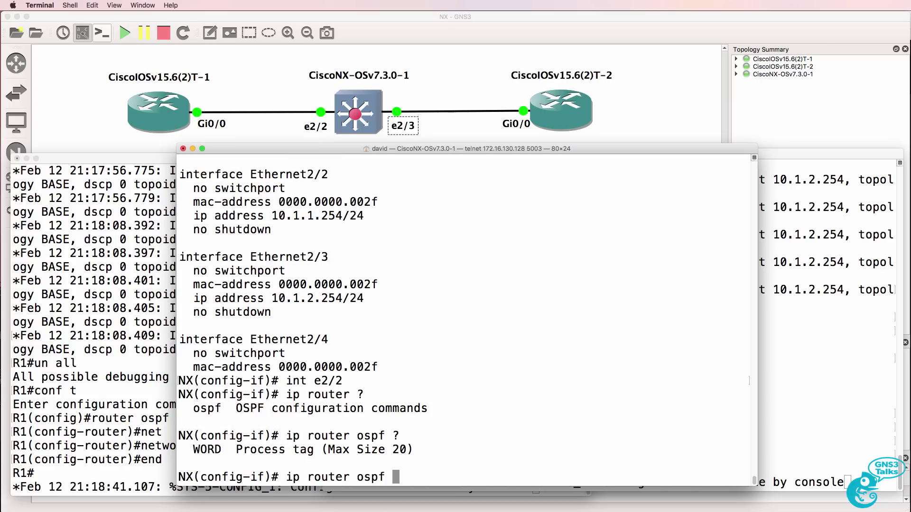
pyautogui.write('?1 ?are')
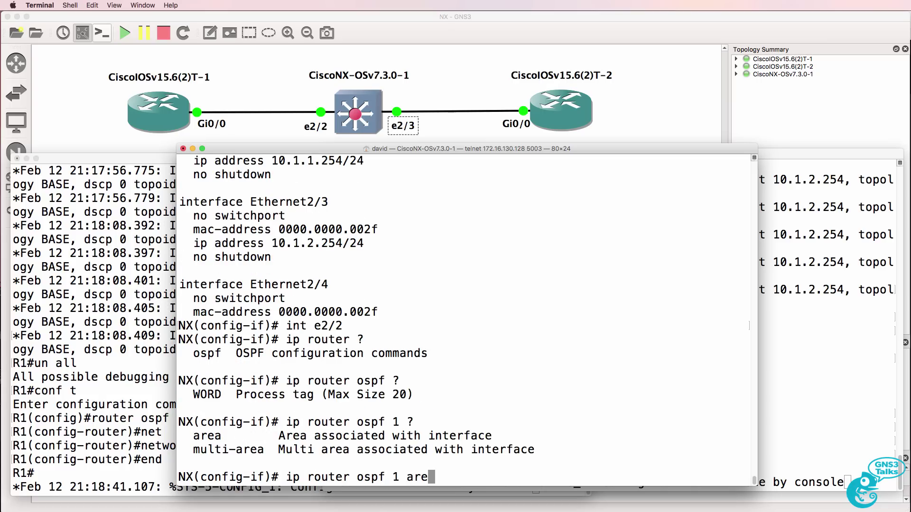
pyautogui.write('a ')
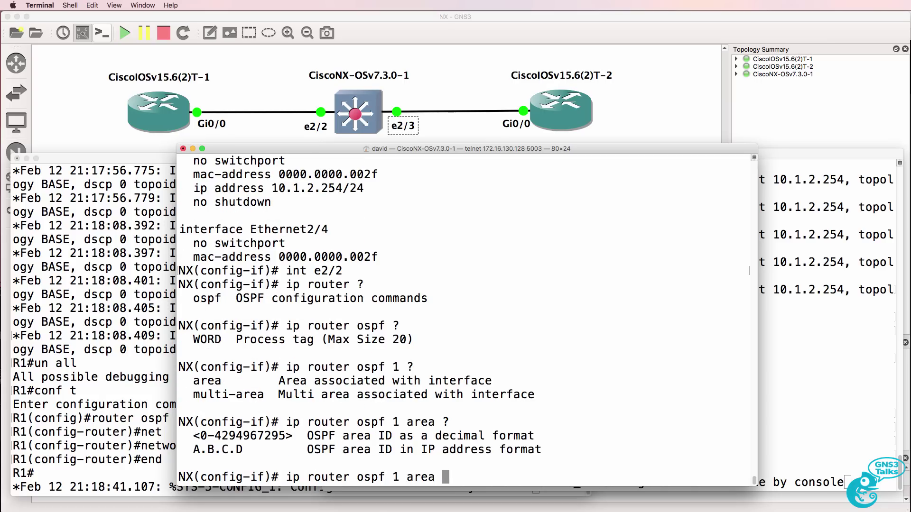
pyautogui.write('?0')
pyautogui.press('Return')
pyautogui.write('int e2/3')
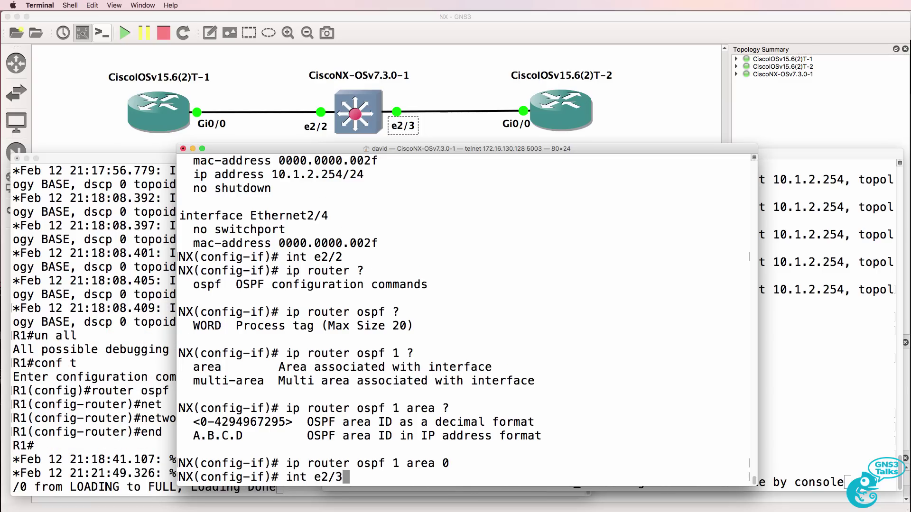
pyautogui.press('Return')
pyautogui.press('Up')
pyautogui.press('Up')
pyautogui.press('Return')
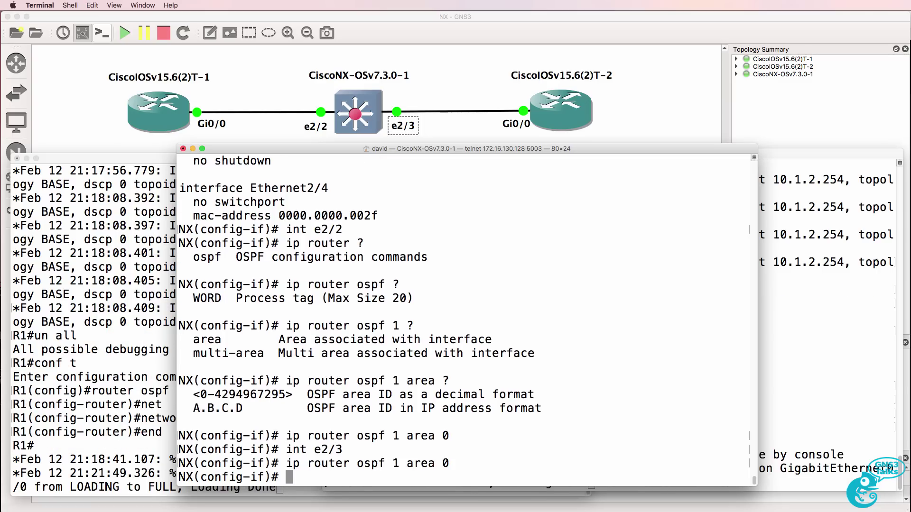
pyautogui.click(106, 419)
# Check R1's OSPF neighbours with sh ip ospf nei.
pyautogui.moveTo(324, 487); pyautogui.dragTo(24, 470)
pyautogui.press('Return')
pyautogui.write('s')
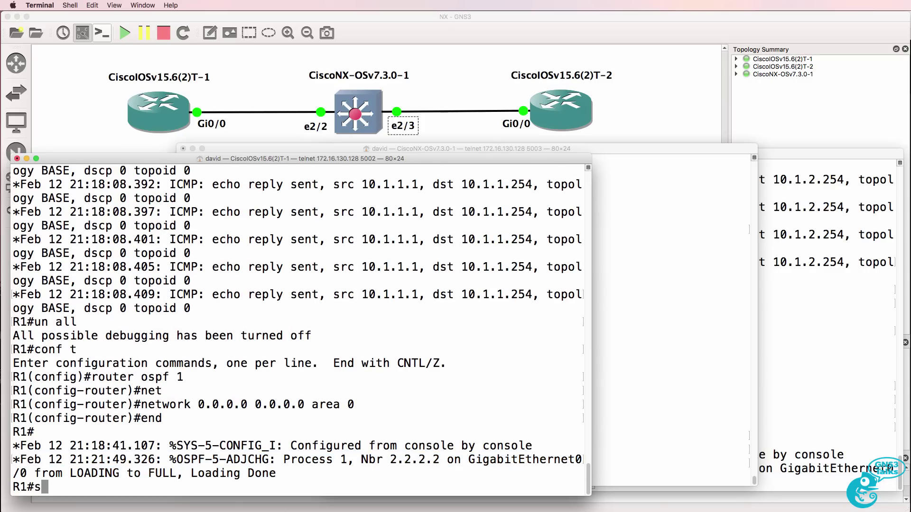
pyautogui.write('h ip ospf nei')
pyautogui.press('Return')
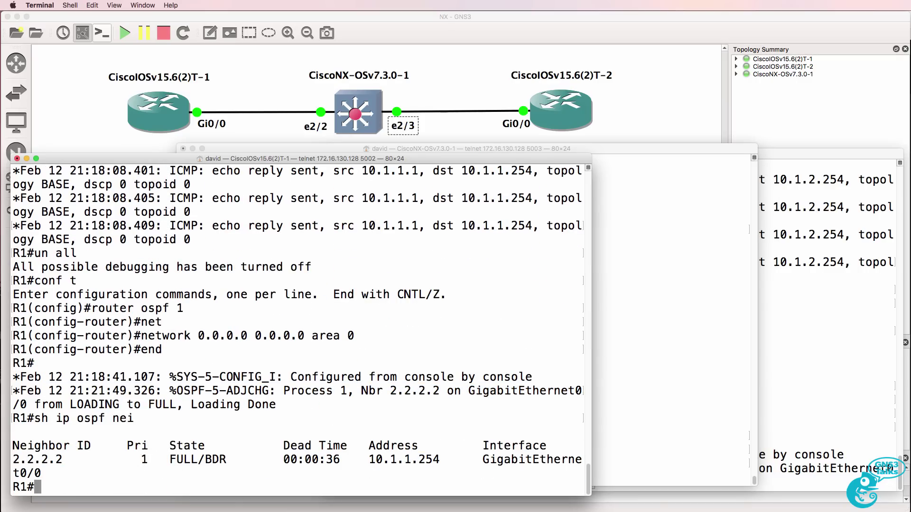
# List R2's OSPF neighbours, confirming 2.2.2.2 is FULL.
pyautogui.click(613, 374)
pyautogui.click(846, 381)
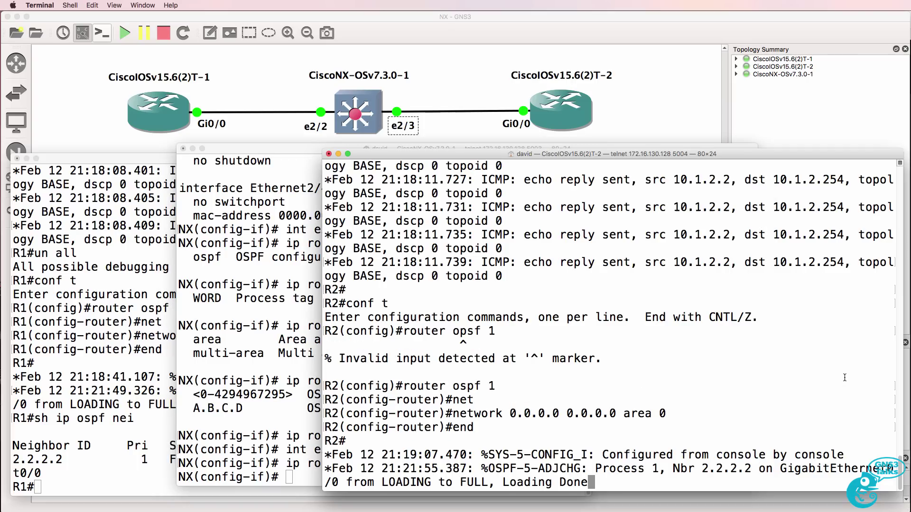
pyautogui.tripleClick(582, 475)
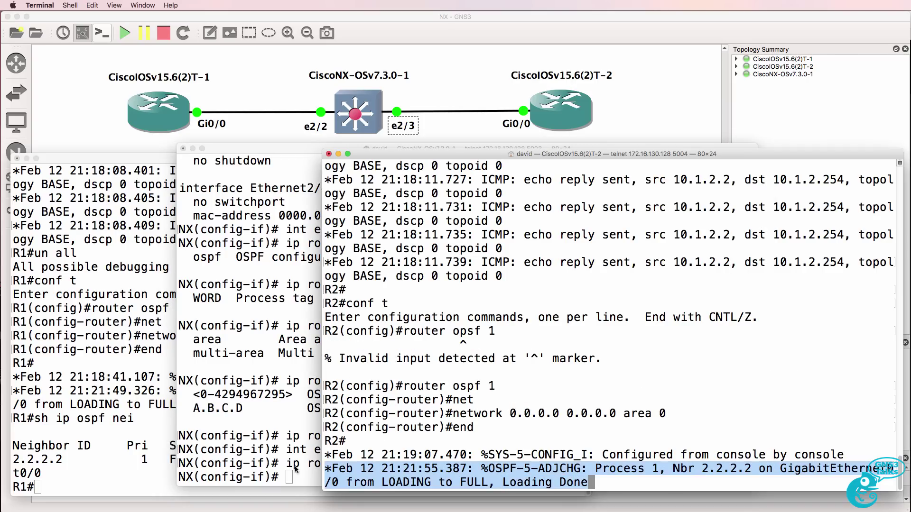
pyautogui.press('Return')
pyautogui.write('conf t')
pyautogui.hotkey('ctrl', 'u')
pyautogui.write('sh i')
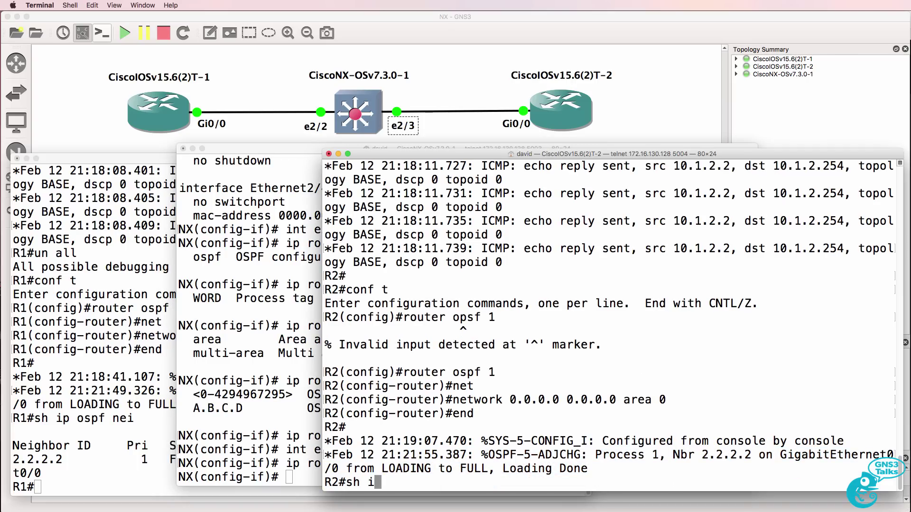
pyautogui.write('p ospf nei')
pyautogui.press('Tab')
pyautogui.press('Return')
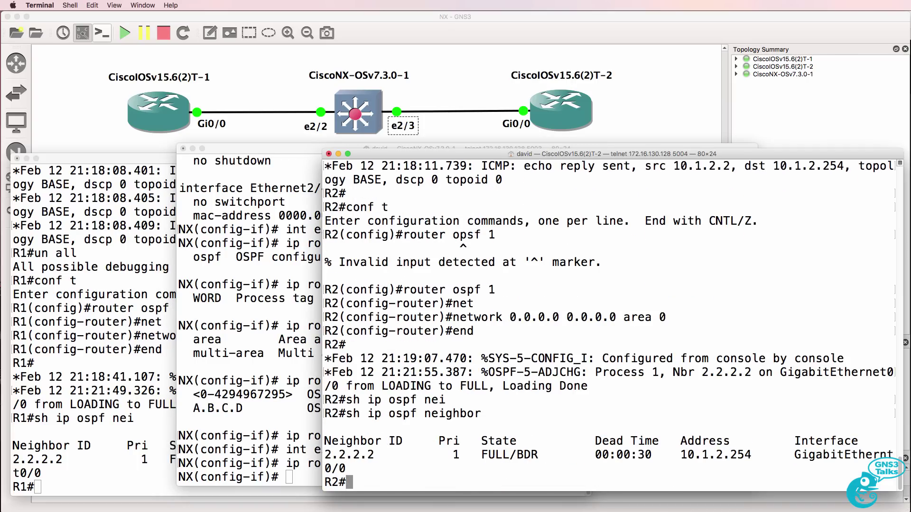
# List the switch's OSPF neighbours and show its routes 10.1.1.0/24 and 10.1.2.0/24.
pyautogui.click(210, 399)
pyautogui.write('sh ip ospf nei')
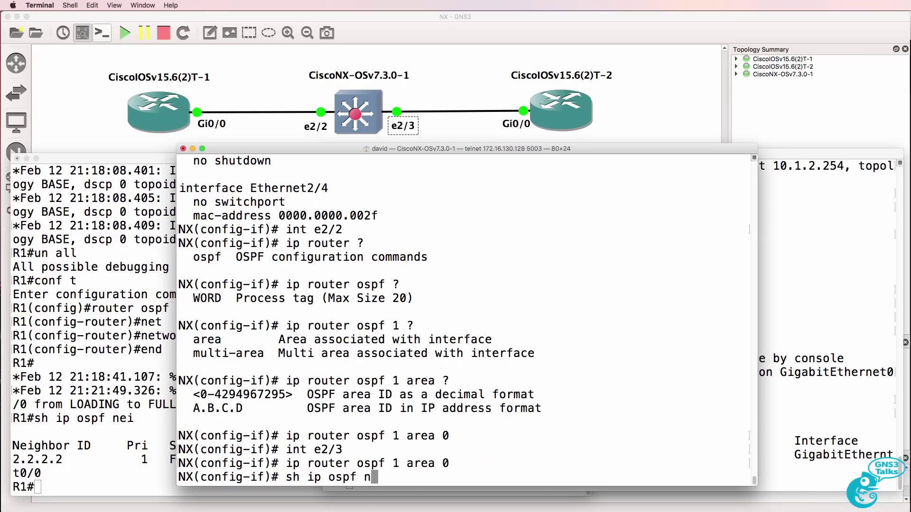
pyautogui.press('Return')
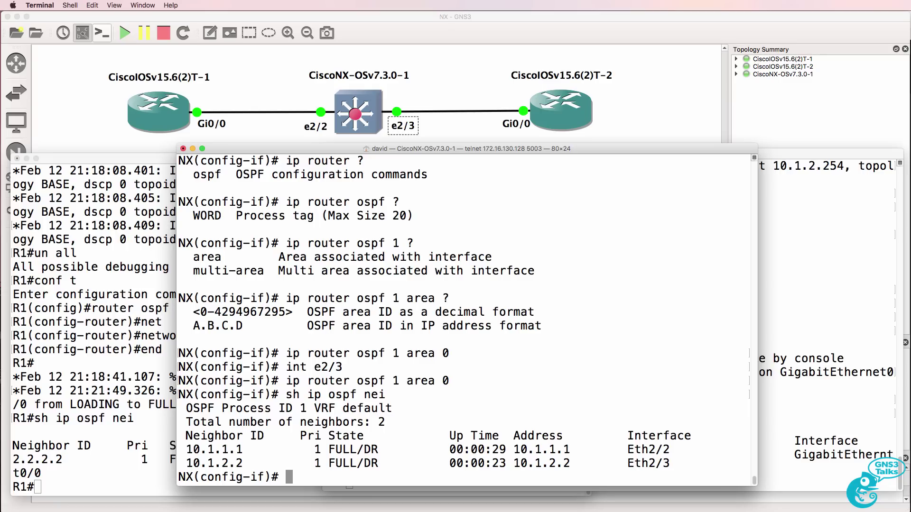
pyautogui.write('show ip route')
pyautogui.press('Return')
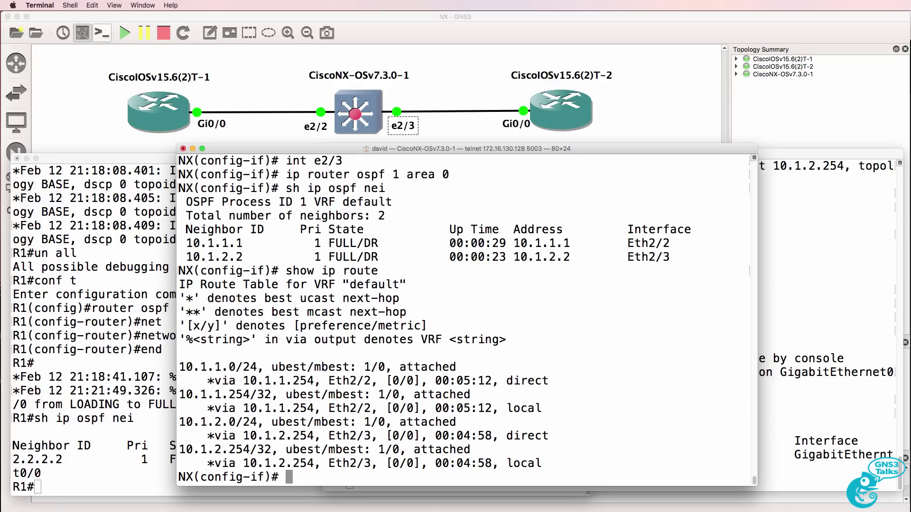
# Give R2's Loopback0 the address 3.3.3.3 255.255.255.255.
pyautogui.moveTo(195, 361); pyautogui.dragTo(545, 465)
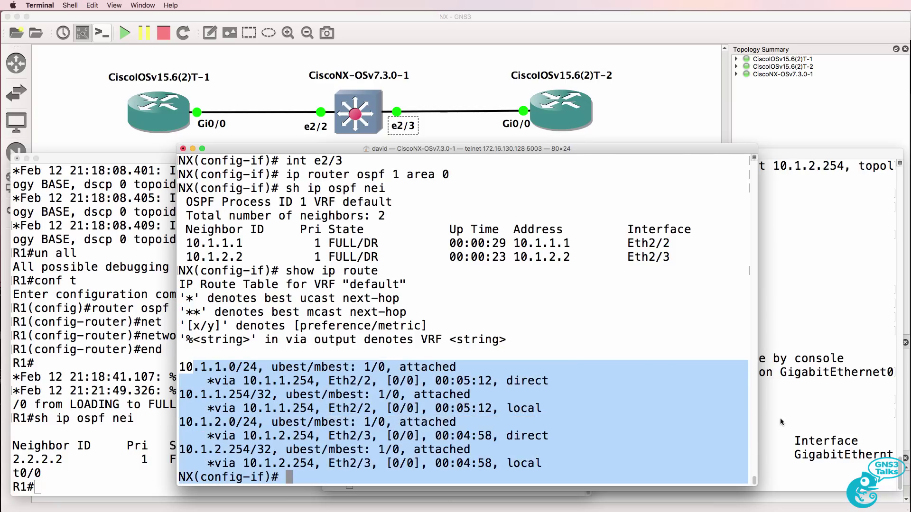
pyautogui.click(780, 421)
pyautogui.write('conf t')
pyautogui.press('Return')
pyautogui.write('int loop 0')
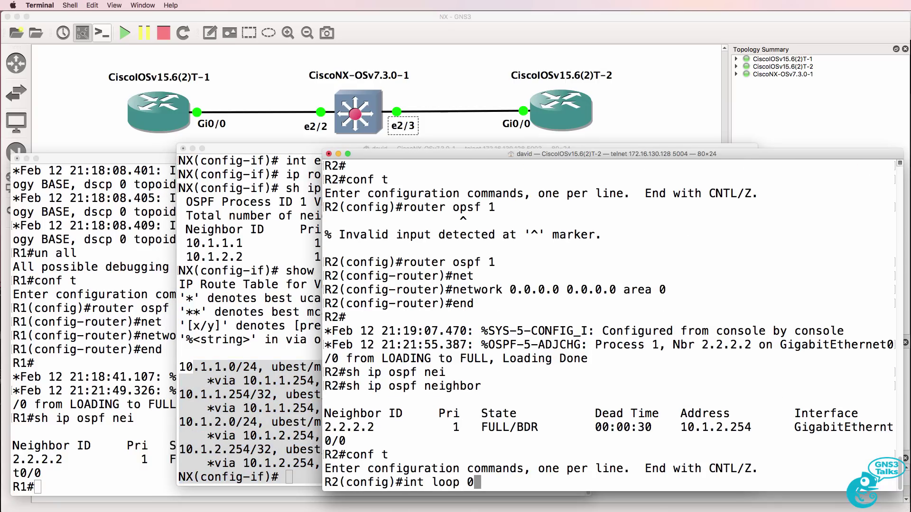
pyautogui.press('Return')
pyautogui.write('ip add')
pyautogui.press('Tab')
pyautogui.write('3')
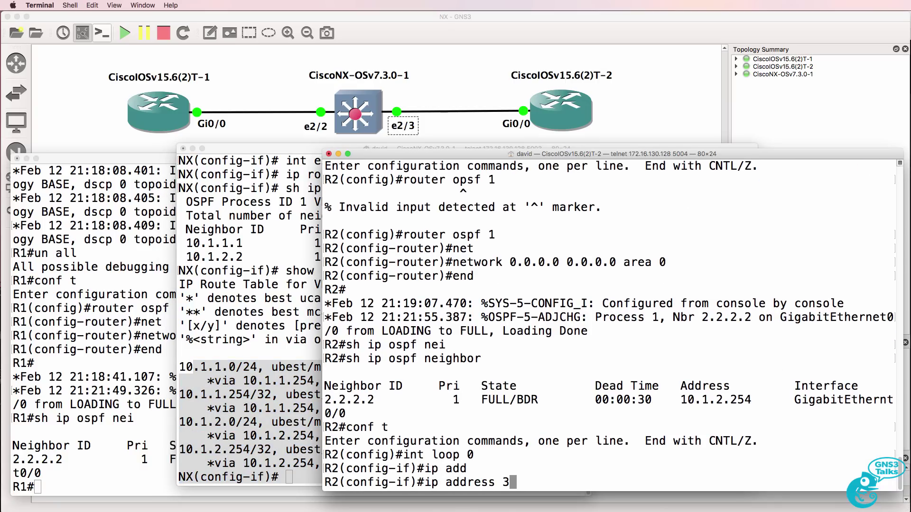
pyautogui.write('.3.3.3 255.255.255.255')
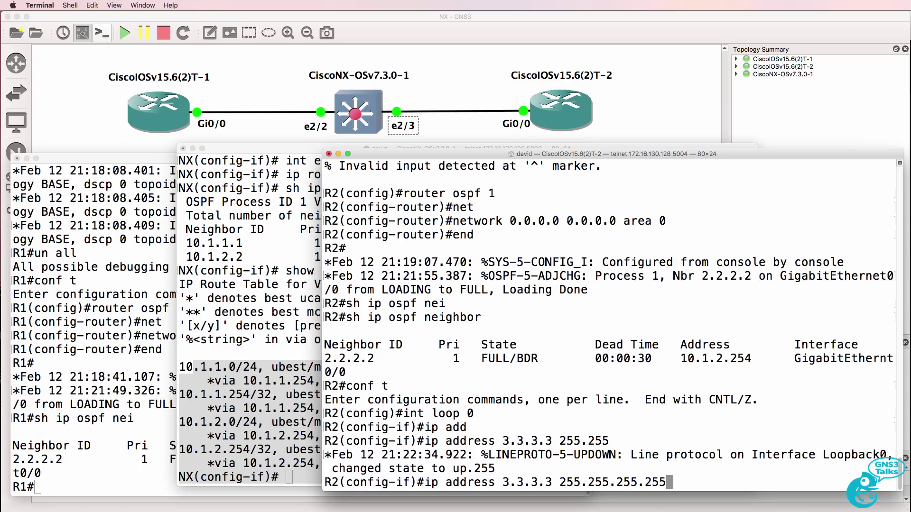
pyautogui.press('Return')
# Confirm the switch learns 3.3.3.3/32 and pings it, with replies on R2.
pyautogui.click(260, 451)
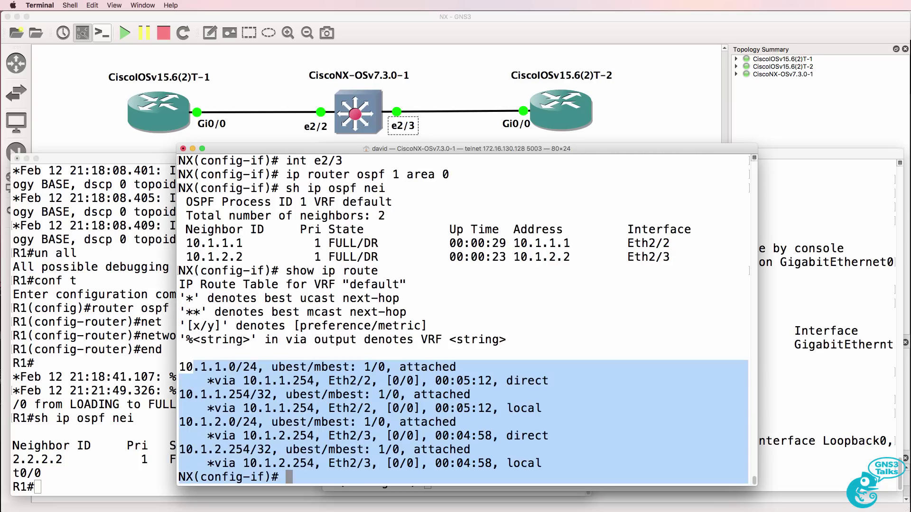
pyautogui.press('Up')
pyautogui.press('Return')
pyautogui.moveTo(179, 339); pyautogui.dragTo(678, 361)
pyautogui.write('ping 3.3.3.3')
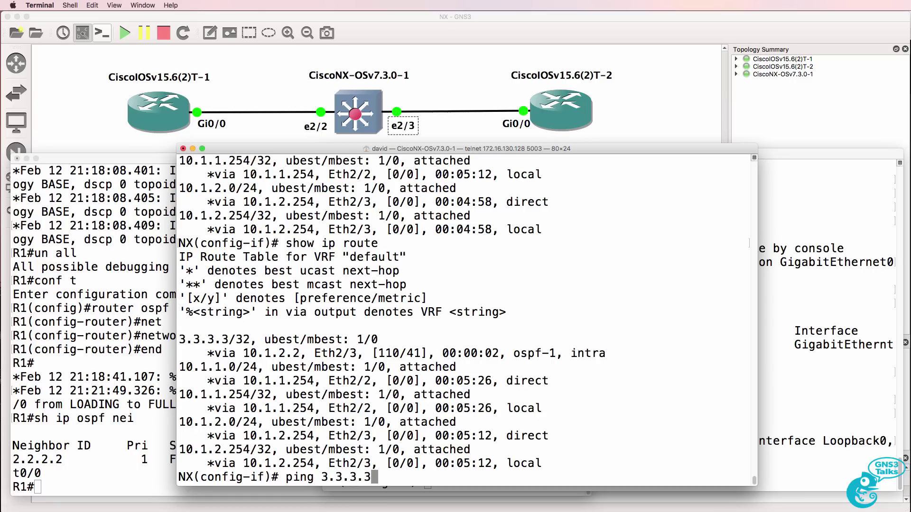
pyautogui.press('Return')
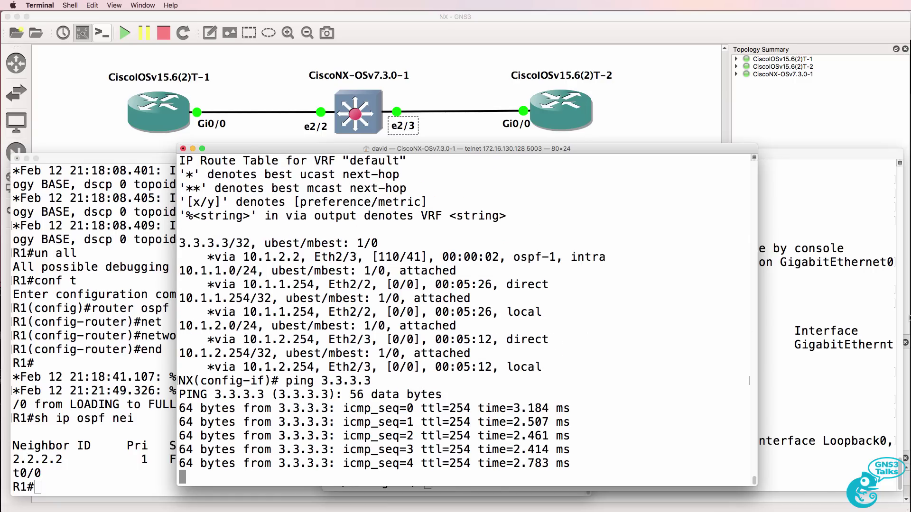
pyautogui.click(857, 295)
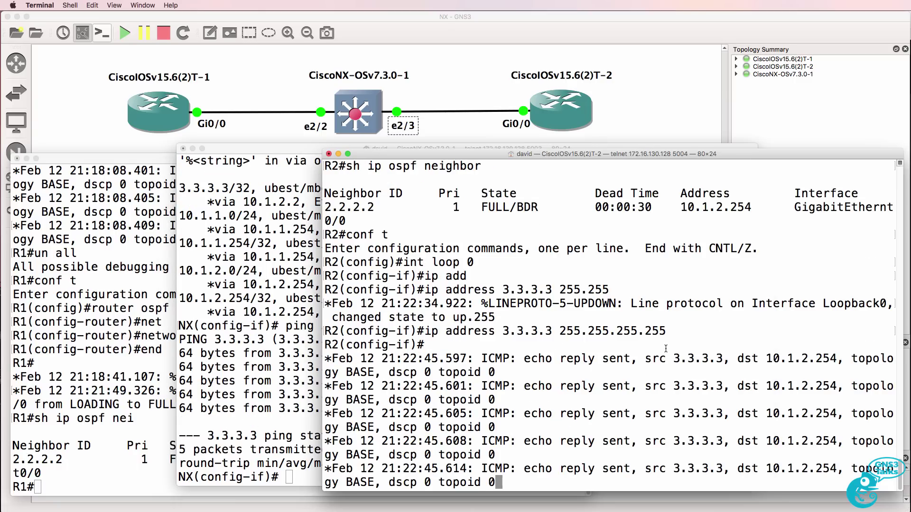
pyautogui.press('Return')
pyautogui.press('Return')
pyautogui.press('Return')
# Begin configuring R1's Loopback0 with 1.1.1.1 255.255.255.255.
pyautogui.click(101, 368)
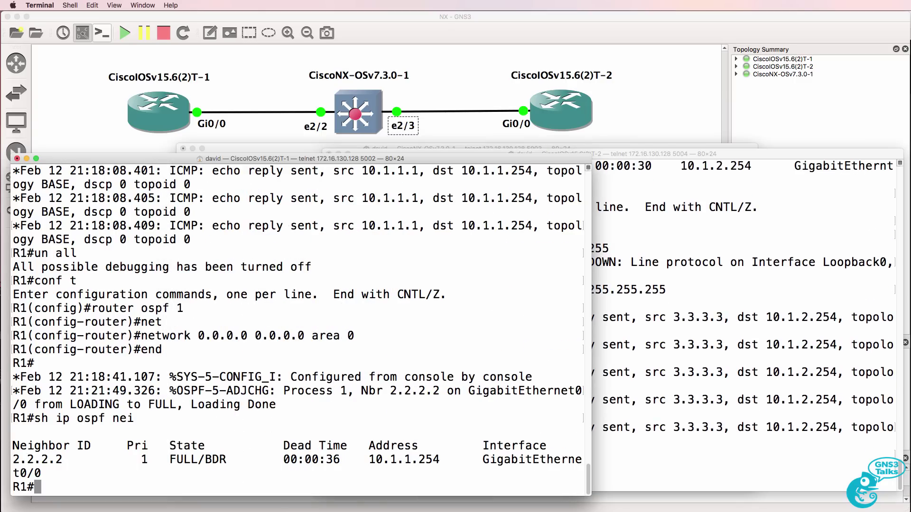
pyautogui.write('conf t')
pyautogui.press('Return')
pyautogui.write('int loop 0')
pyautogui.press('Return')
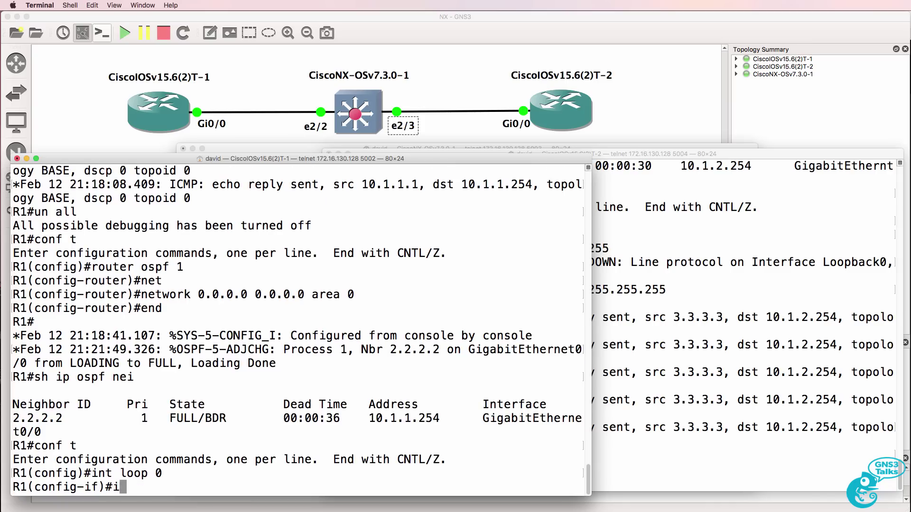
pyautogui.write('ip add')
pyautogui.press('Tab')
pyautogui.write('1.1.1.1 255.2')
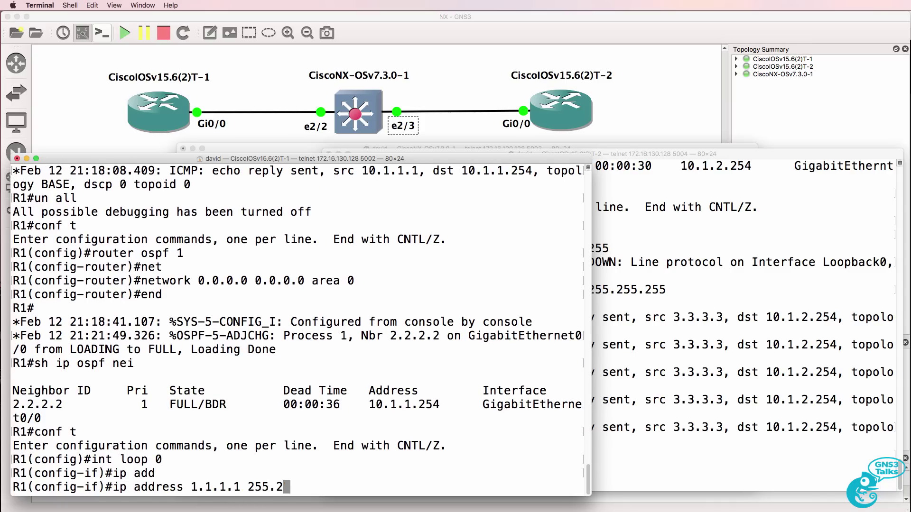
pyautogui.write('55.255.255.2')
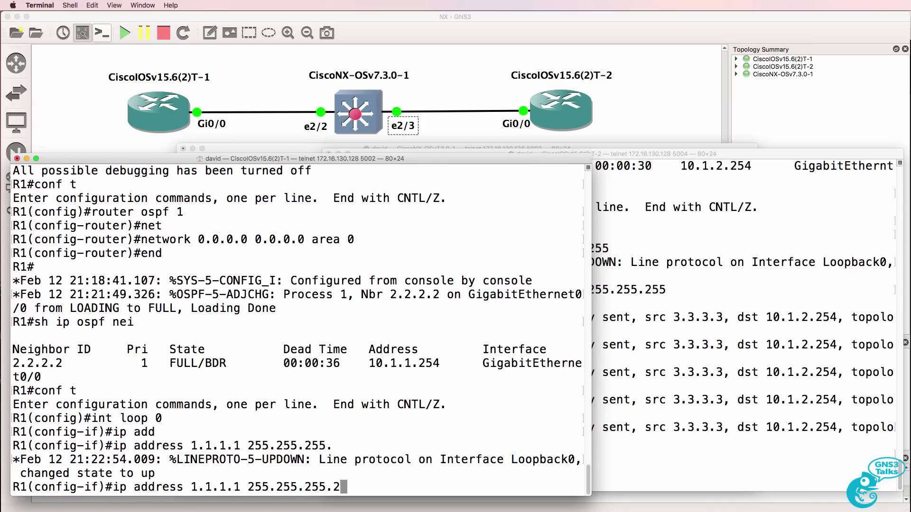
# Apply R1's 1.1.1.1/32 loopback, then confirm the switch learns and pings it.
pyautogui.press('Return')
pyautogui.click(285, 149)
pyautogui.write('sh ip route')
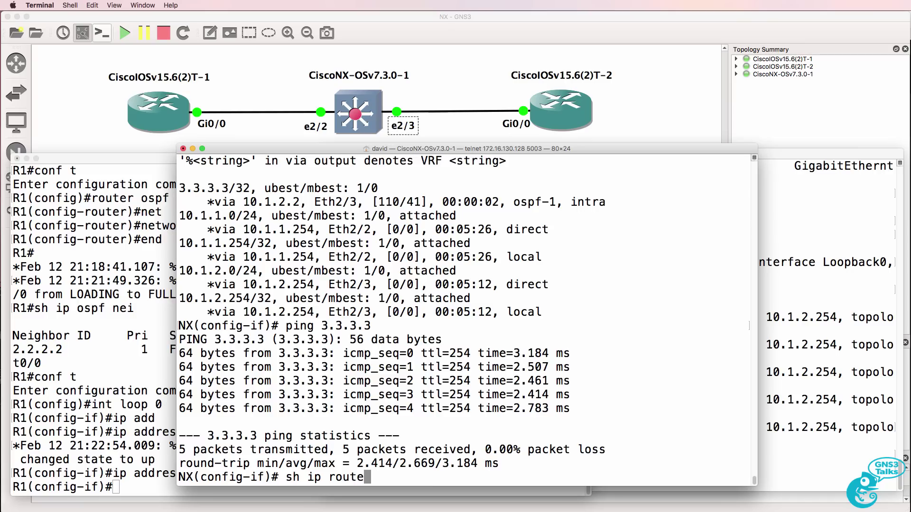
pyautogui.press('Return')
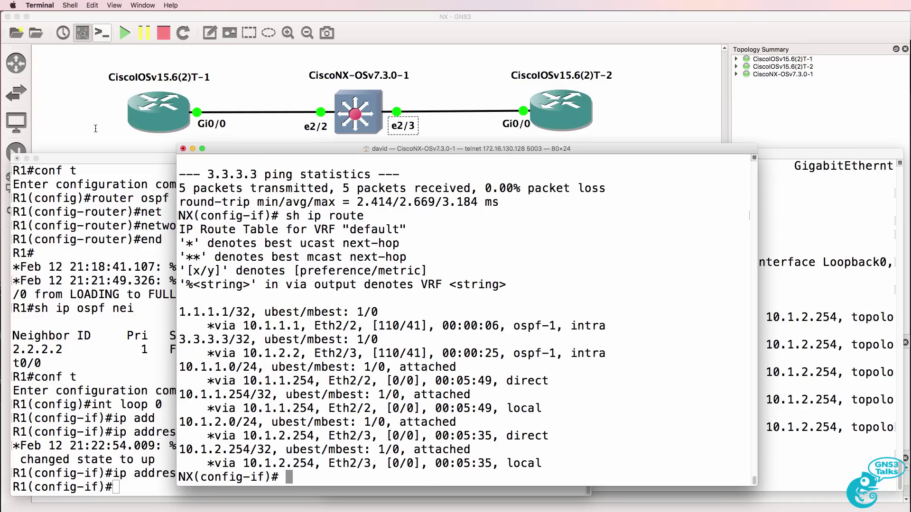
pyautogui.moveTo(191, 295); pyautogui.dragTo(735, 332)
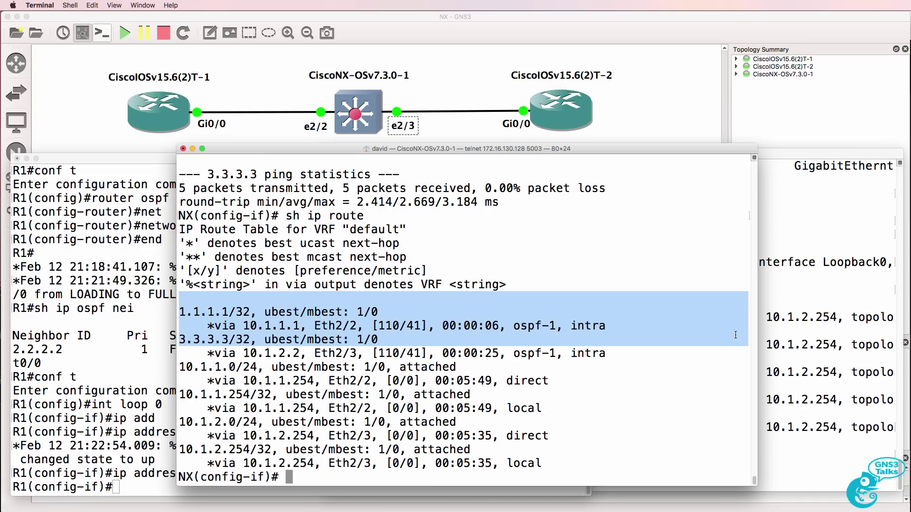
pyautogui.write('ping 1.1.1.1')
pyautogui.press('Return')
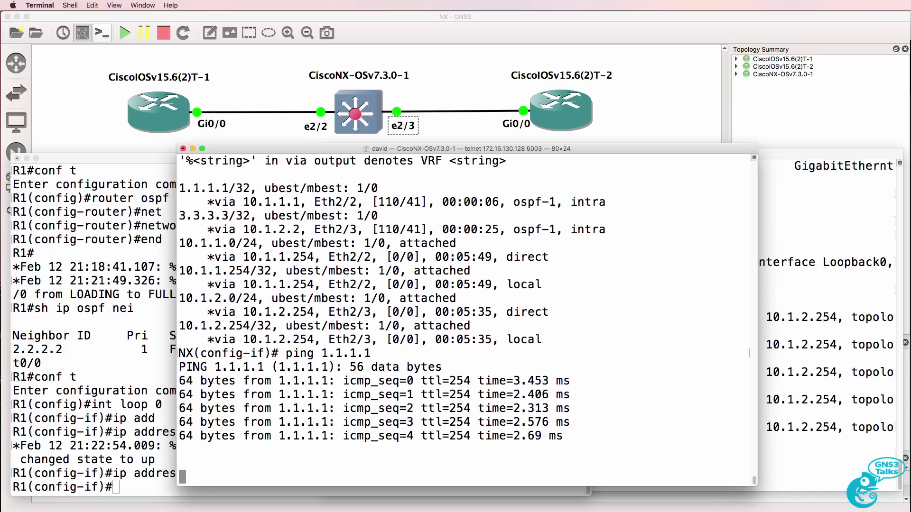
pyautogui.press('Return')
pyautogui.press('Return')
pyautogui.press('Return')
# Check R1's OSPF routes to 3.3.3.3 and 10.1.2.0/24, then ping 3.3.3.3.
pyautogui.click(81, 381)
pyautogui.write('end')
pyautogui.press('Return')
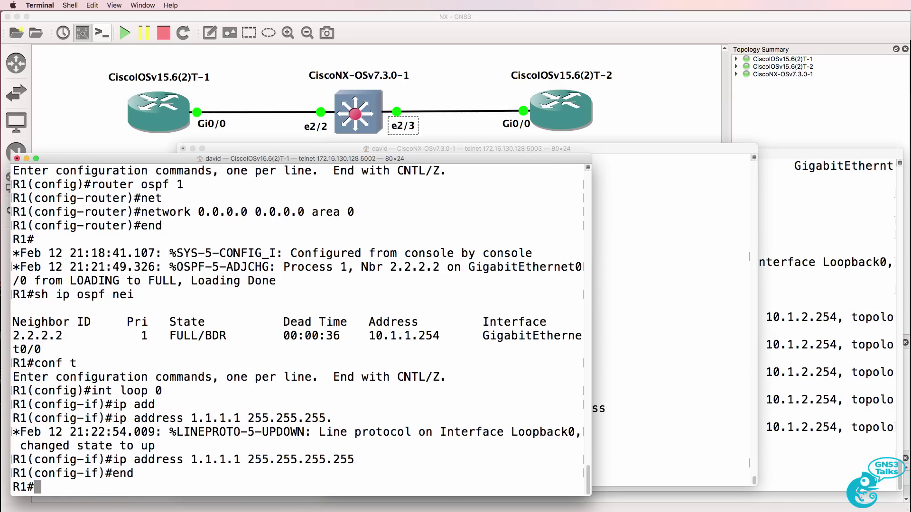
pyautogui.write('sh ip route')
pyautogui.press('Return')
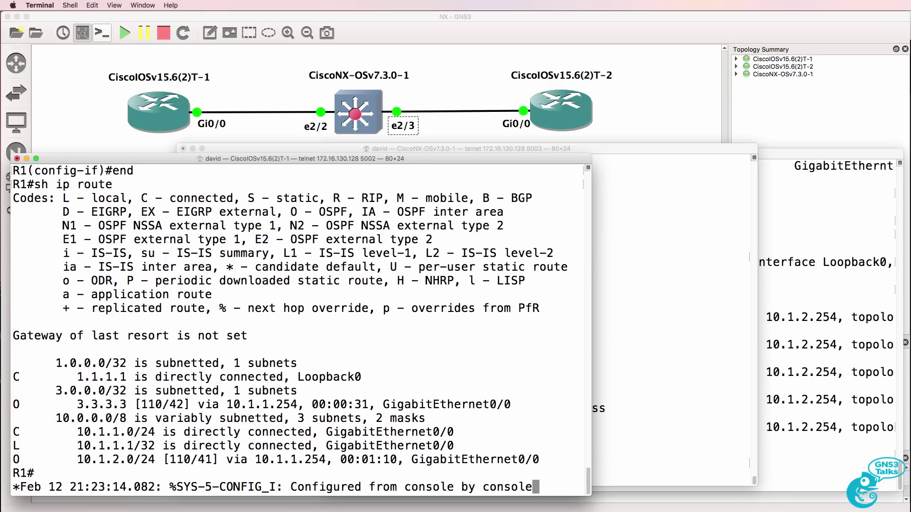
pyautogui.moveTo(14, 404); pyautogui.dragTo(493, 420)
pyautogui.moveTo(539, 460); pyautogui.dragTo(13, 459)
pyautogui.write('ping 3.3.3.3')
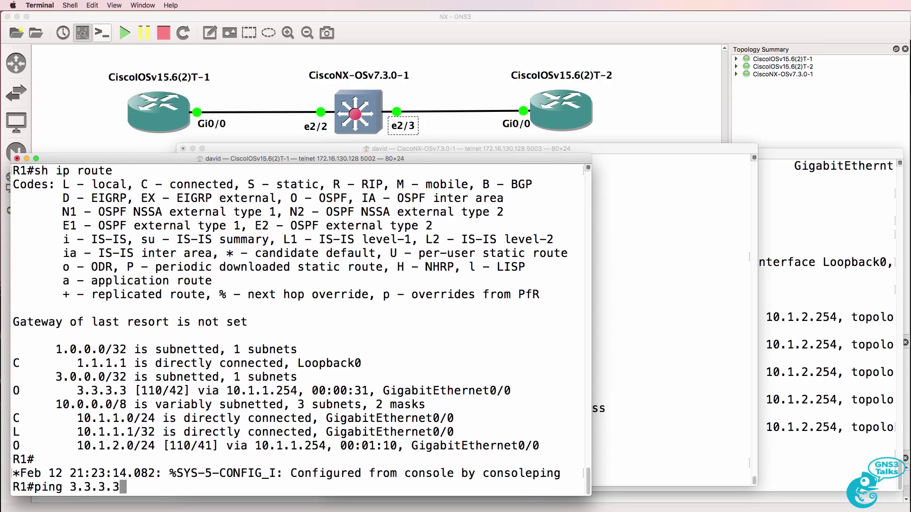
pyautogui.press('Return')
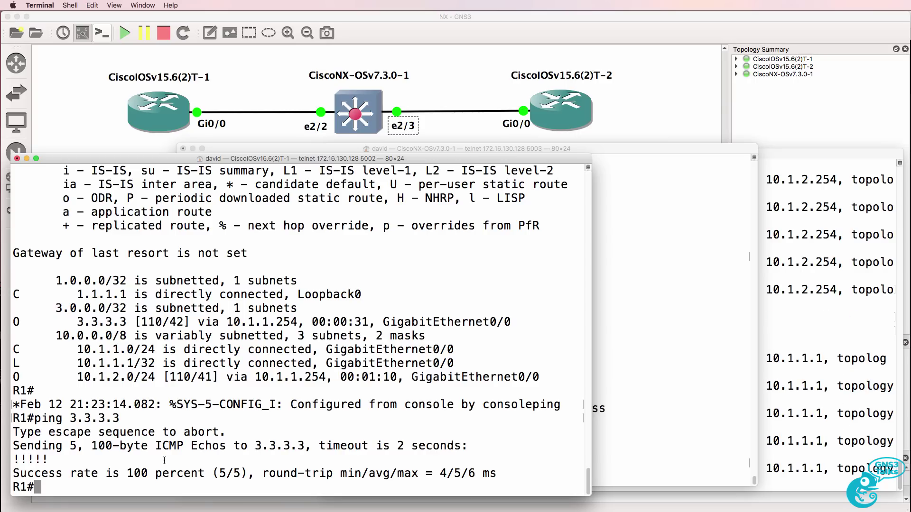
# Review R2's echo replies sent to 10.1.1.1.
pyautogui.click(780, 366)
pyautogui.press('Return')
pyautogui.press('Return')
pyautogui.press('Return')
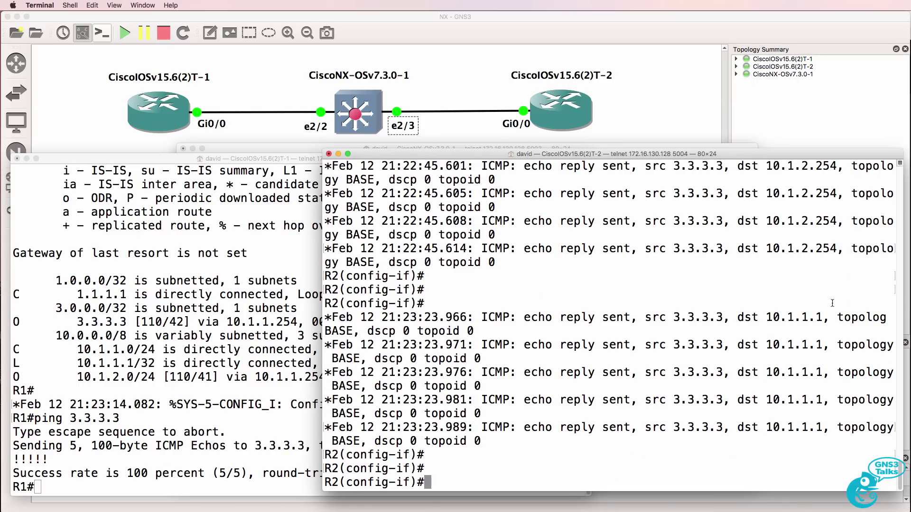
pyautogui.moveTo(645, 317); pyautogui.dragTo(736, 319)
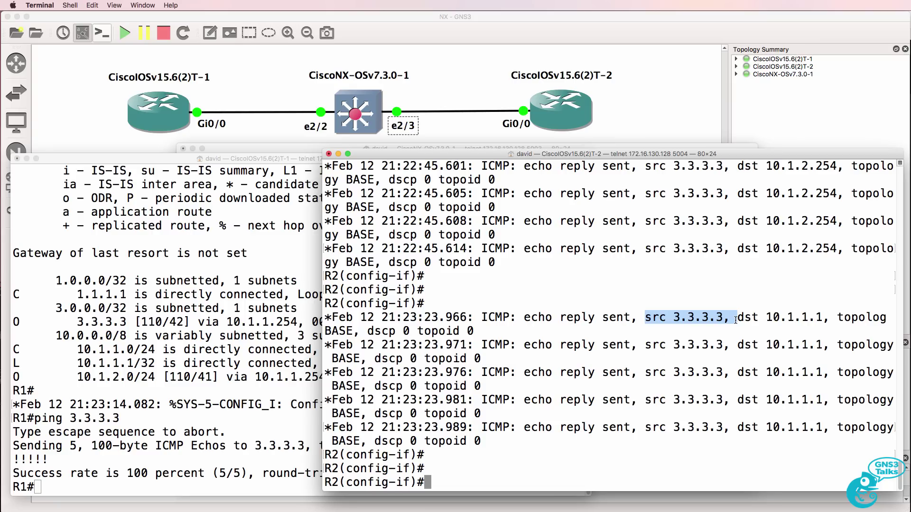
pyautogui.moveTo(516, 316); pyautogui.dragTo(850, 331)
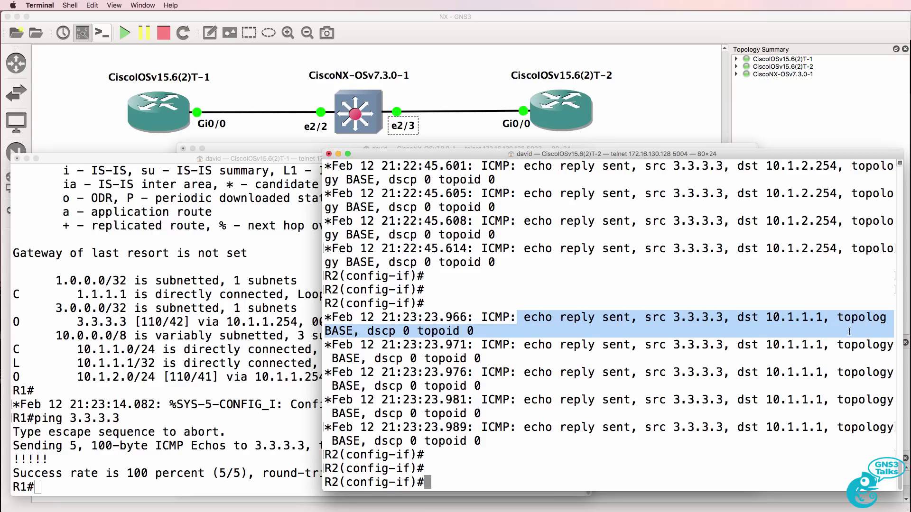
pyautogui.press('super+grave')
# Page the switch's running config, noting the feature ospf and license grace-period lines.
pyautogui.write('sh run')
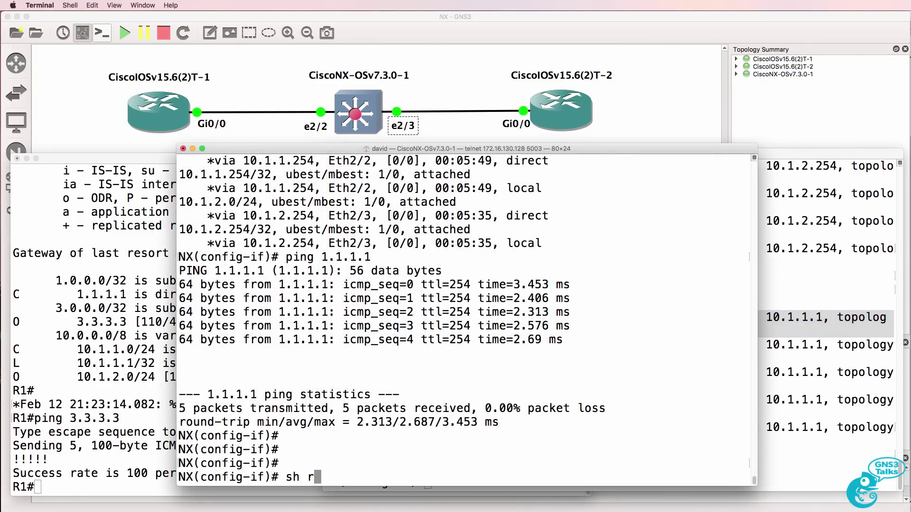
pyautogui.press('Return')
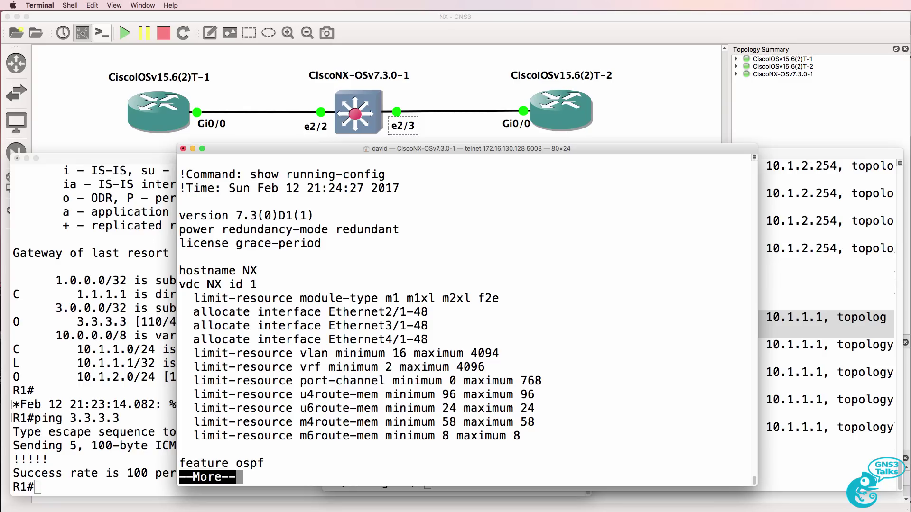
pyautogui.press('Return')
pyautogui.press('Return')
pyautogui.press('Return')
pyautogui.press('Return')
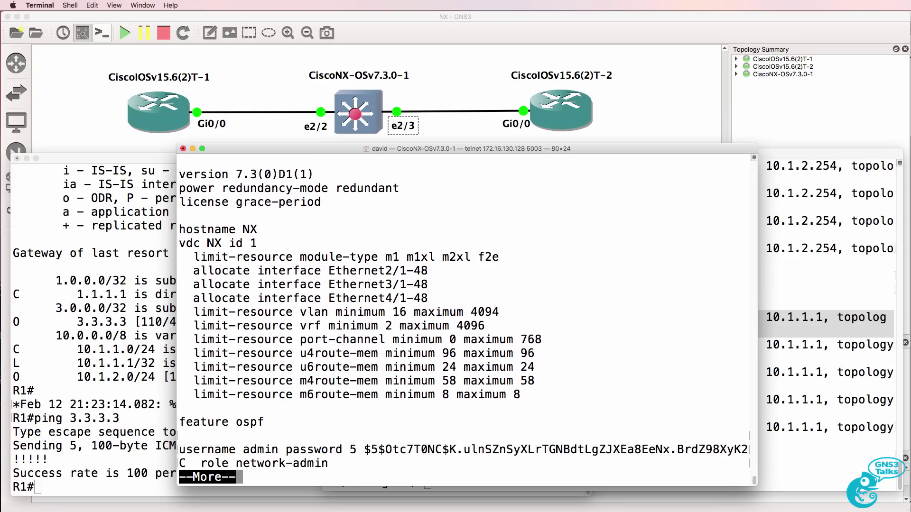
pyautogui.doubleClick(256, 408)
pyautogui.tripleClick(202, 410)
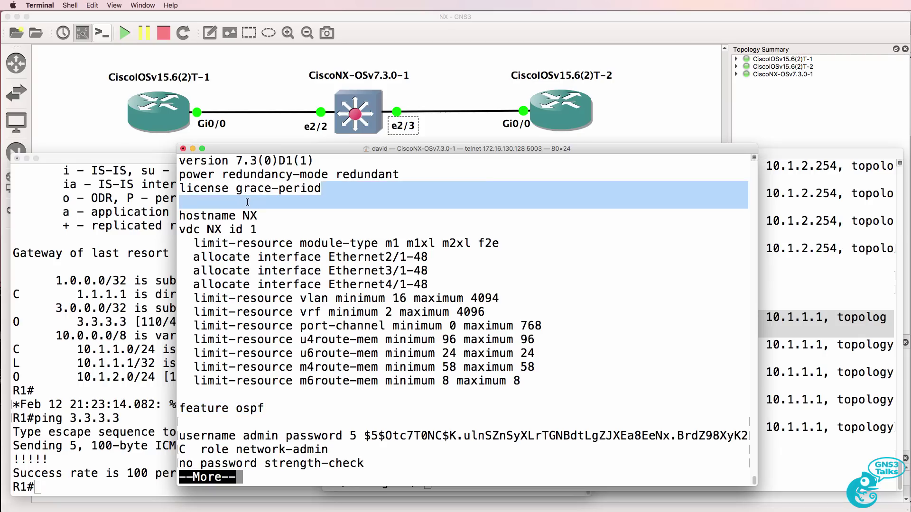
pyautogui.moveTo(329, 192); pyautogui.dragTo(185, 188)
pyautogui.click(185, 188)
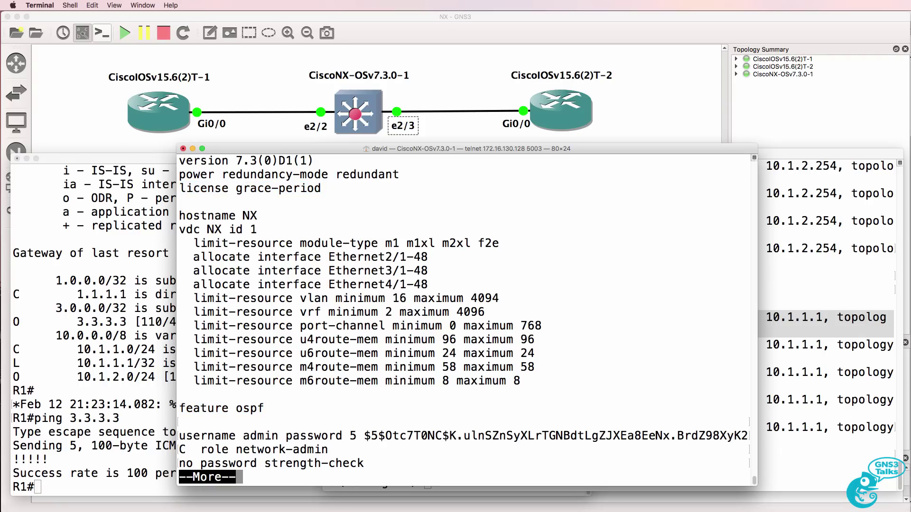
# Return to the switch prompt and list its features with show feature.
pyautogui.write('qend')
pyautogui.press('Return')
pyautogui.write('show ')
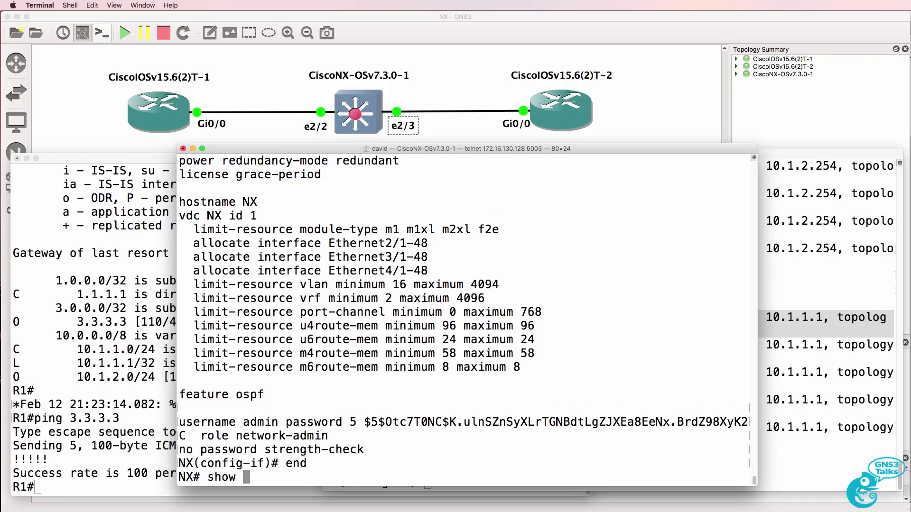
pyautogui.write('feature')
pyautogui.press('Return')
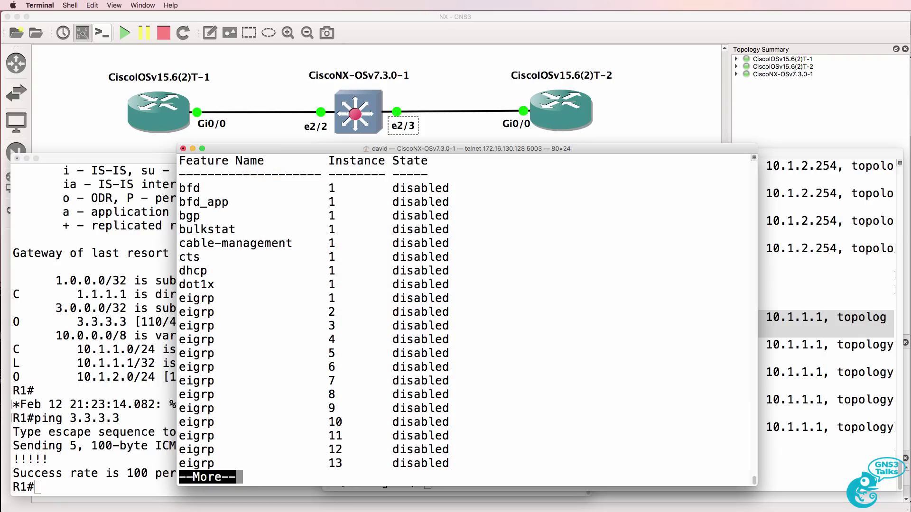
pyautogui.scroll(2, 246, 178)
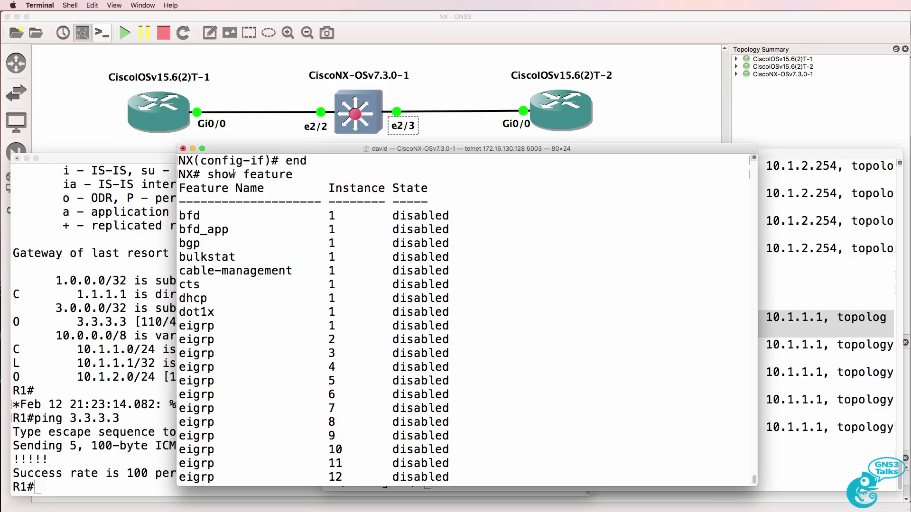
pyautogui.moveTo(215, 174); pyautogui.dragTo(485, 442)
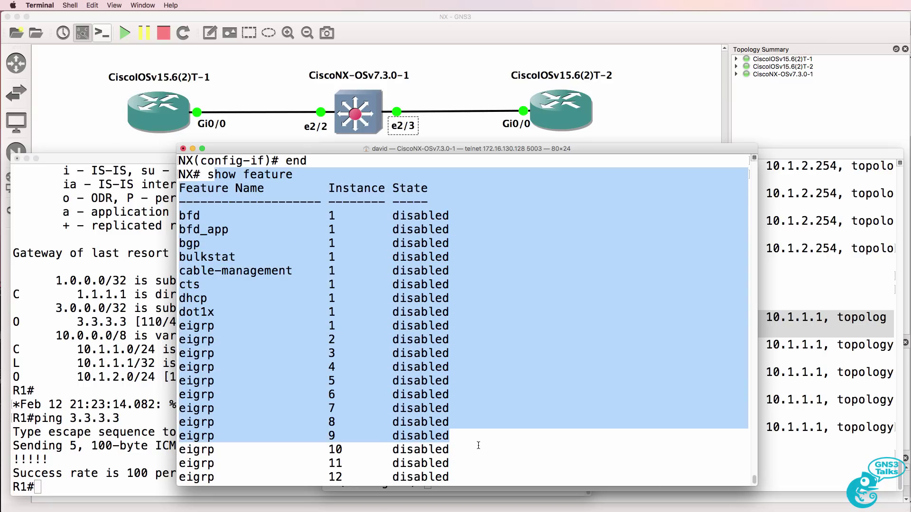
pyautogui.scroll(-2, 478, 445)
pyautogui.moveTo(179, 297); pyautogui.dragTo(569, 470)
# Page to the ospf entries, confirming OSPF instance 1 is enabled.
pyautogui.press('space')
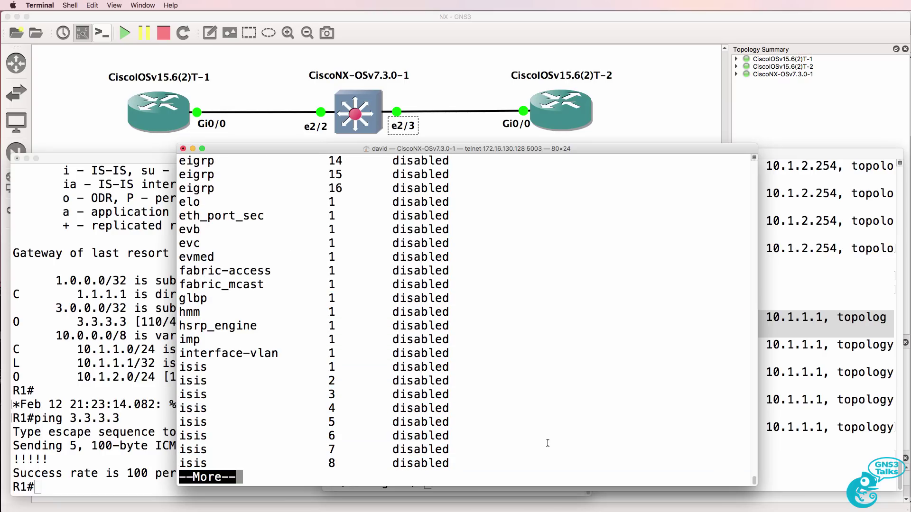
pyautogui.press('space')
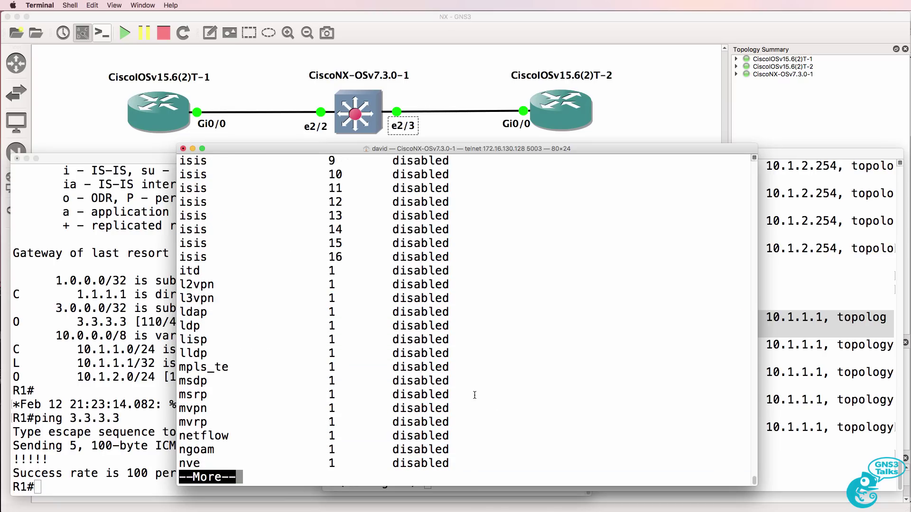
pyautogui.press('space')
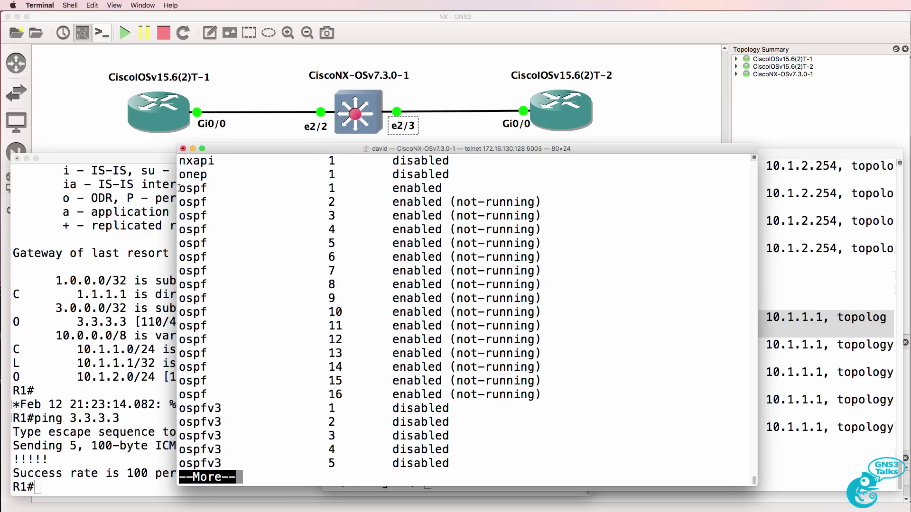
pyautogui.moveTo(180, 189); pyautogui.dragTo(562, 389)
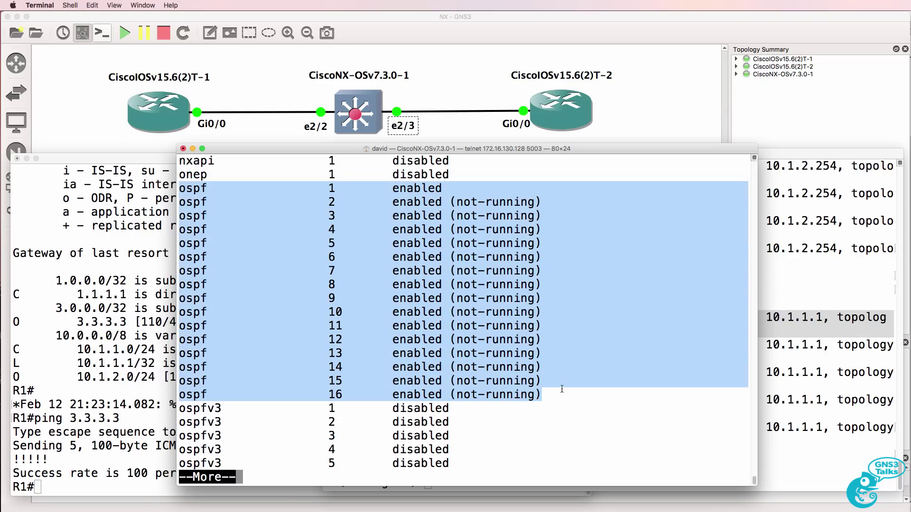
pyautogui.moveTo(462, 188); pyautogui.dragTo(175, 192)
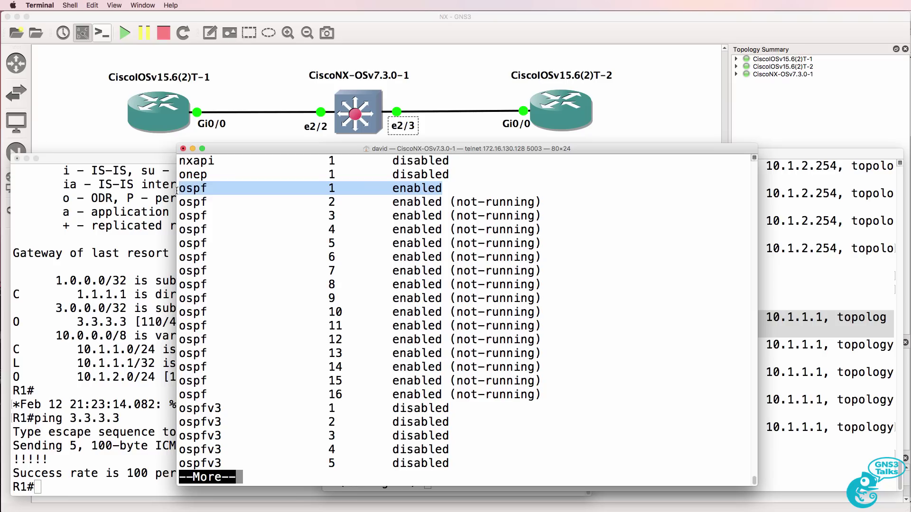
pyautogui.click(175, 195)
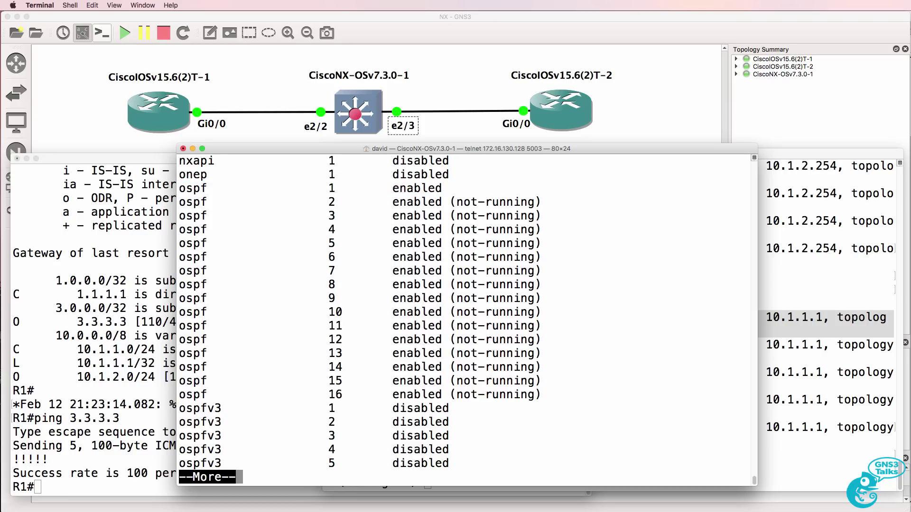
pyautogui.press('space')
pyautogui.press('space')
# Redisplay the running config, noting the license grace-period and feature ospf lines.
pyautogui.write('sh run')
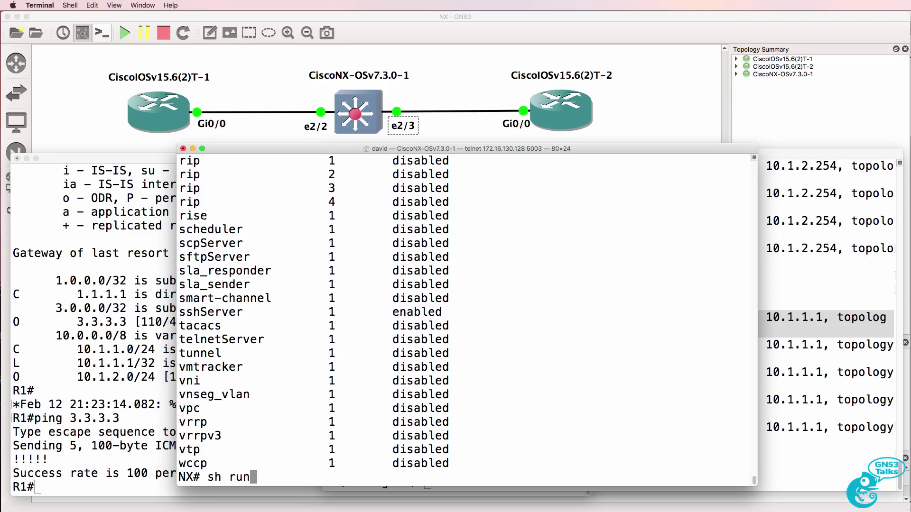
pyautogui.press('Return')
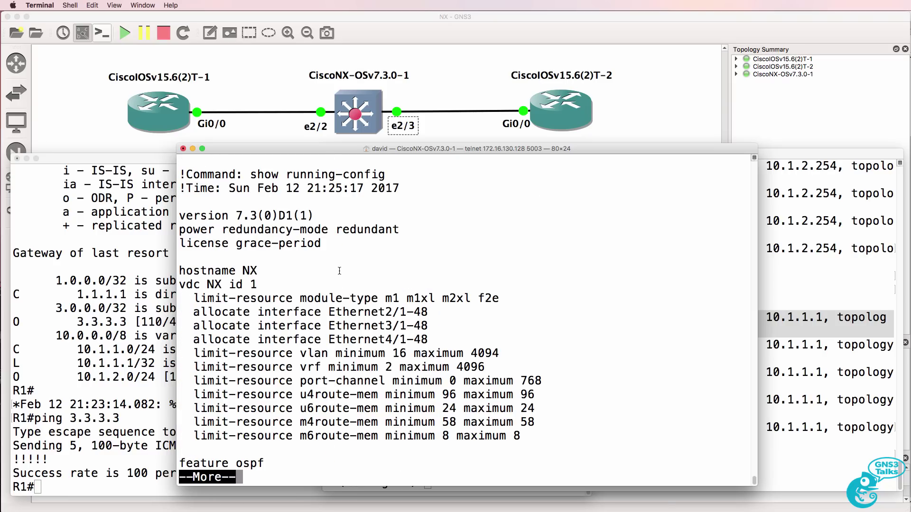
pyautogui.moveTo(332, 243); pyautogui.dragTo(169, 246)
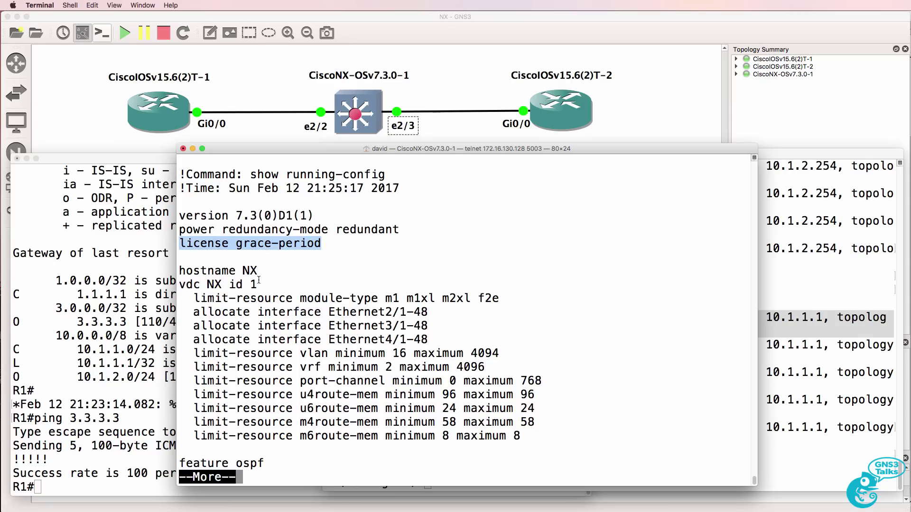
pyautogui.press('Return')
pyautogui.press('Return')
pyautogui.press('Return')
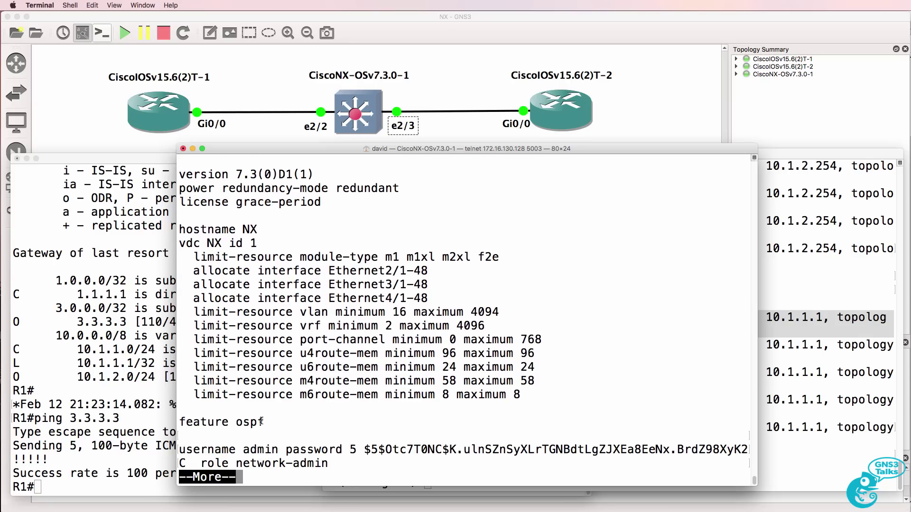
pyautogui.moveTo(266, 422); pyautogui.dragTo(177, 416)
# Page to the end, checking Ethernet2/2's OSPF area 0 and router-id 2.2.2.2.
pyautogui.press('space')
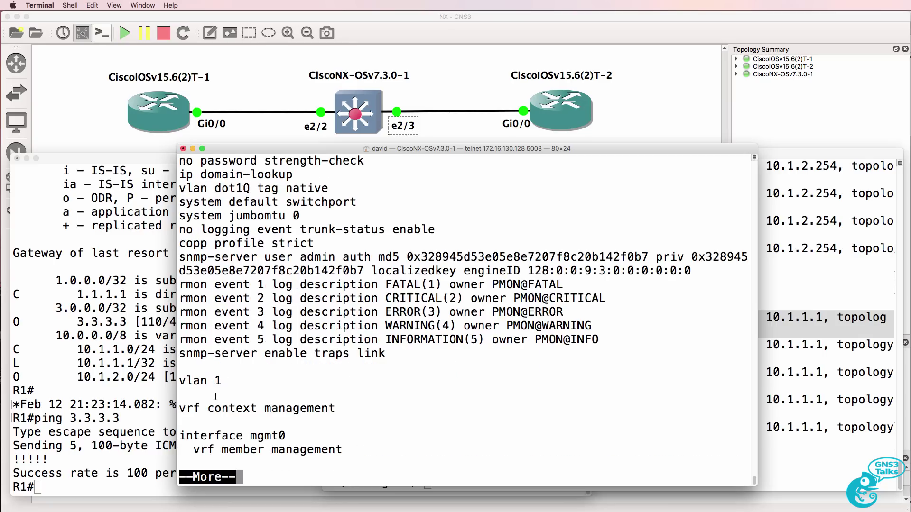
pyautogui.press('space')
pyautogui.moveTo(189, 277); pyautogui.dragTo(443, 290)
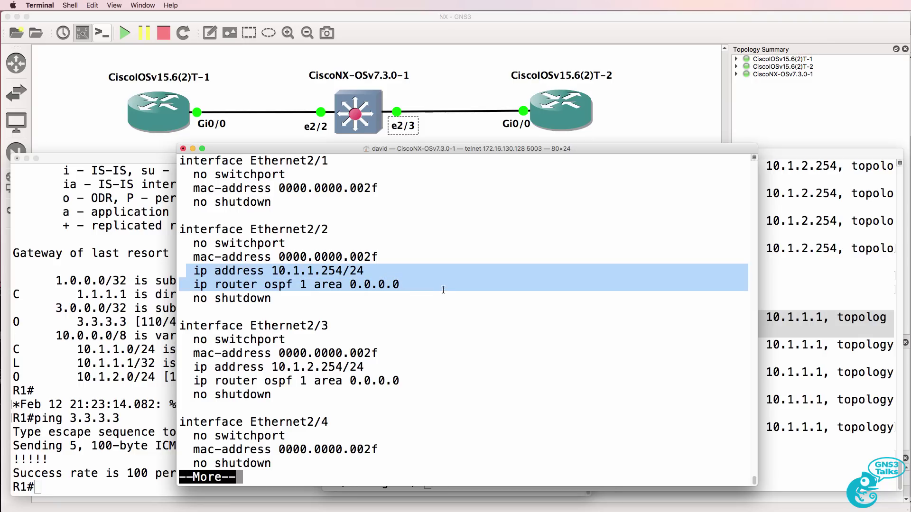
pyautogui.click(443, 289)
pyautogui.press('space')
pyautogui.press('space')
pyautogui.press('space')
pyautogui.press('space')
pyautogui.press('space')
pyautogui.press('space')
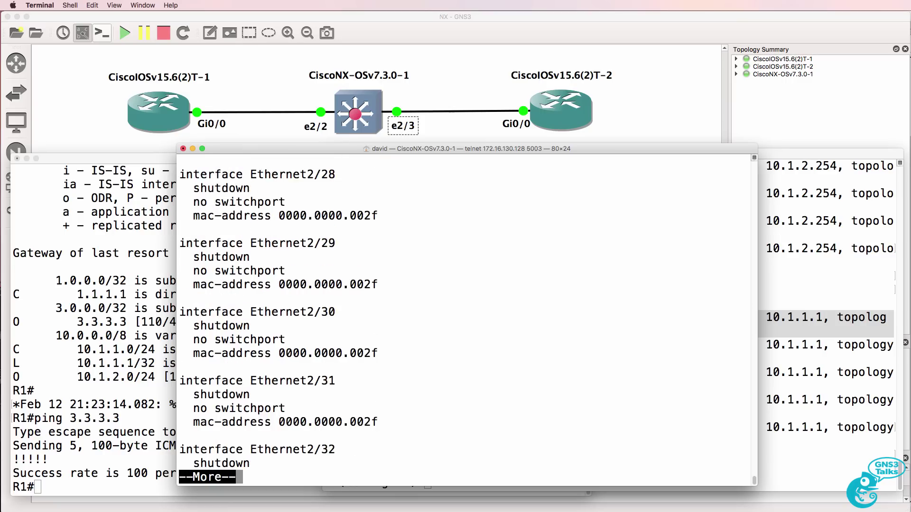
pyautogui.press('space')
pyautogui.press('space')
pyautogui.press('space')
pyautogui.press('space')
pyautogui.press('space')
pyautogui.press('space')
pyautogui.press('space')
pyautogui.press('space')
pyautogui.press('space')
pyautogui.press('space')
pyautogui.press('space')
pyautogui.press('space')
pyautogui.press('space')
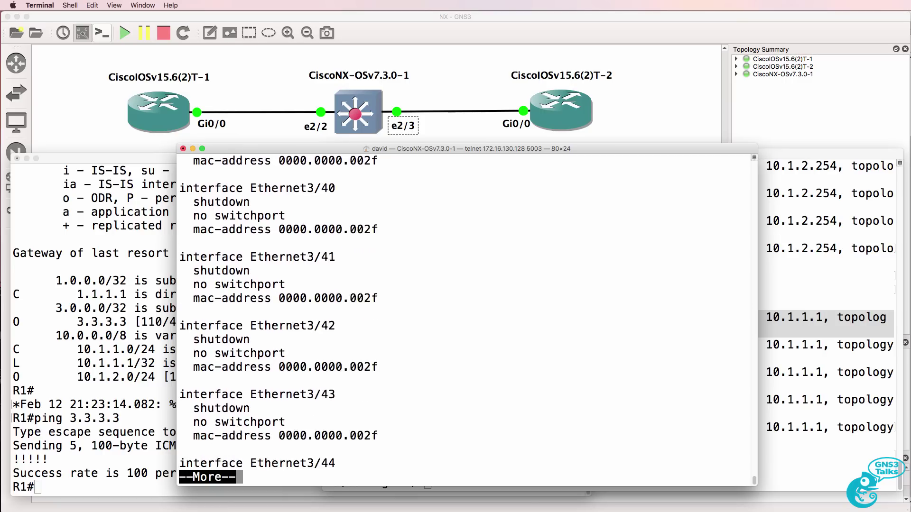
pyautogui.press('space')
pyautogui.press('space')
pyautogui.press('space')
pyautogui.press('space')
pyautogui.press('space')
pyautogui.press('space')
pyautogui.press('space')
pyautogui.press('space')
pyautogui.press('space')
pyautogui.press('space')
pyautogui.press('space')
pyautogui.press('space')
pyautogui.moveTo(180, 408); pyautogui.dragTo(400, 420)
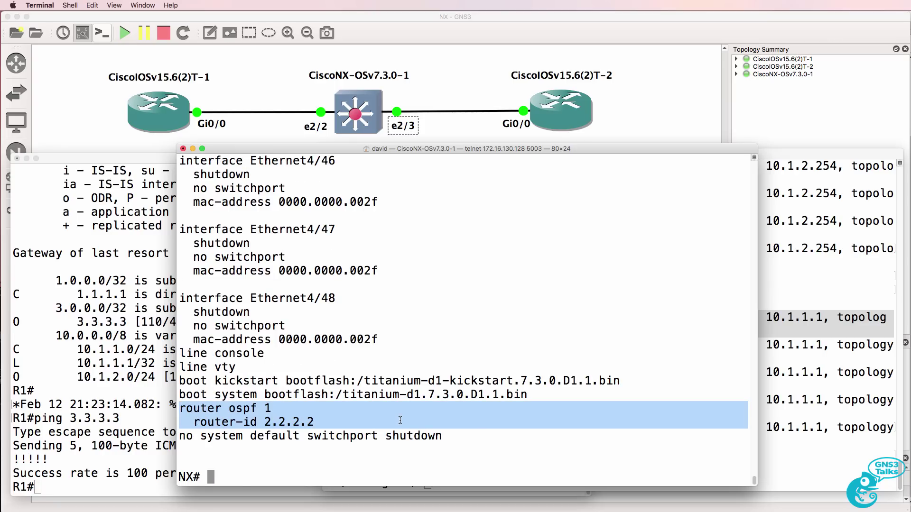
# Bring the GNS3 topology window in front of the console terminals.
pyautogui.click(442, 40)
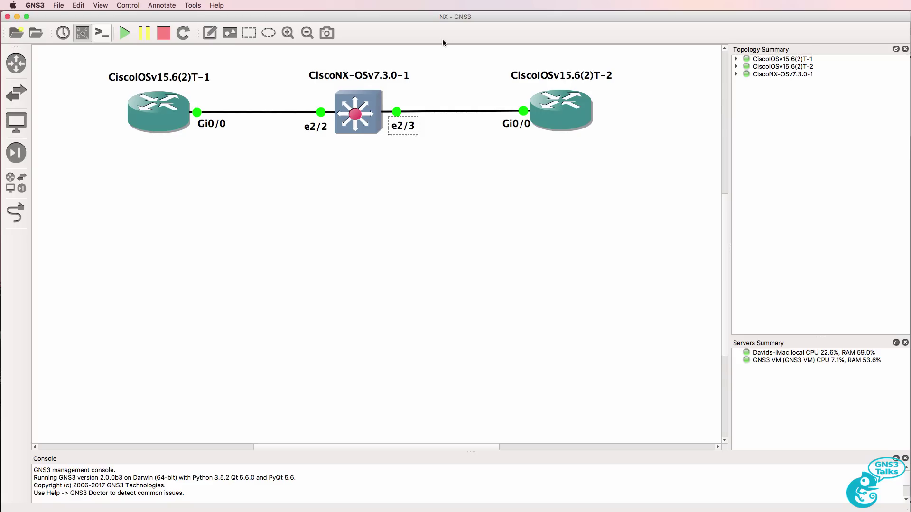